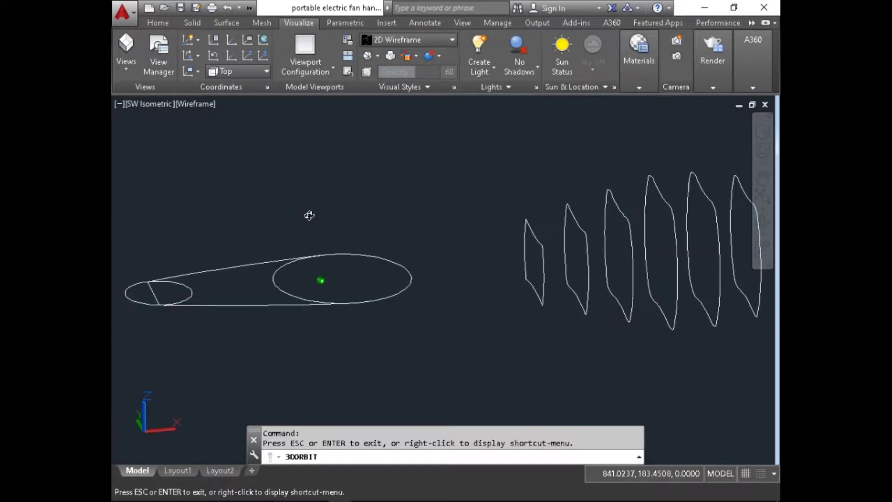
# - Rotate the small end circle of the tapered outline 90 degrees about the Y axis so it stands upright
pyautogui.press('Escape')
pyautogui.moveTo(210, 292); pyautogui.dragTo(259, 295, button='middle')
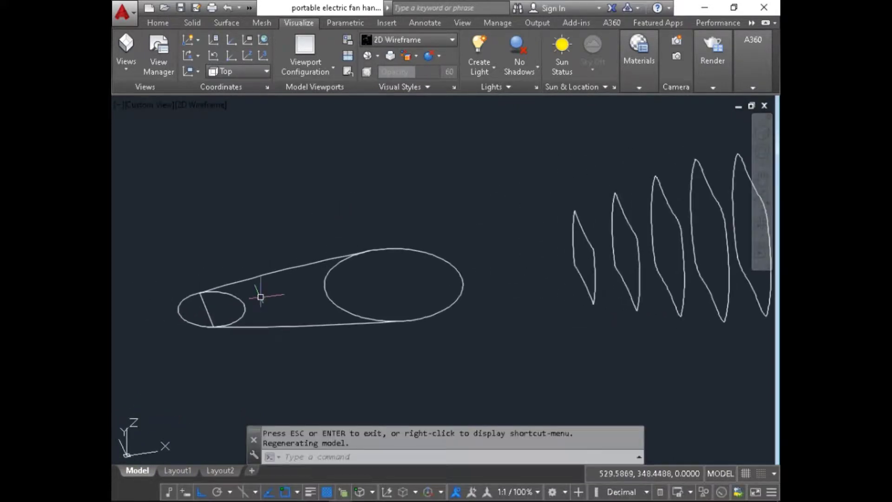
pyautogui.write('3DR')
pyautogui.press('Return')
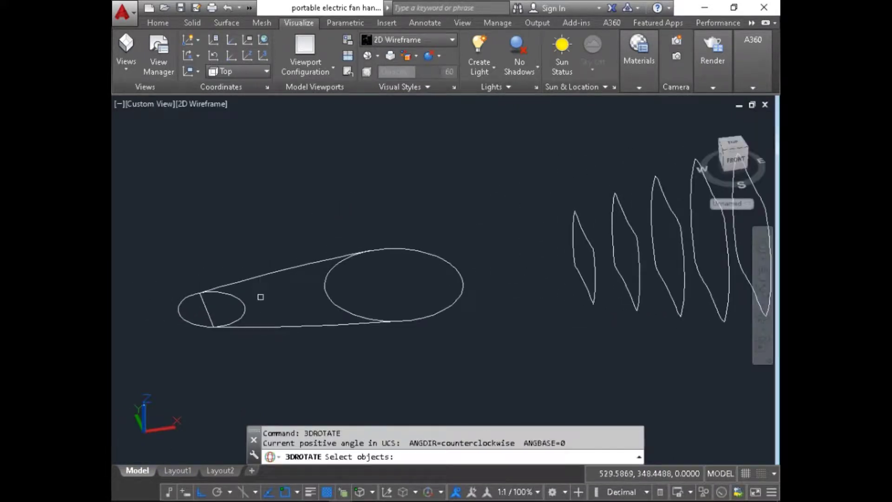
pyautogui.click(244, 302)
pyautogui.press('Return')
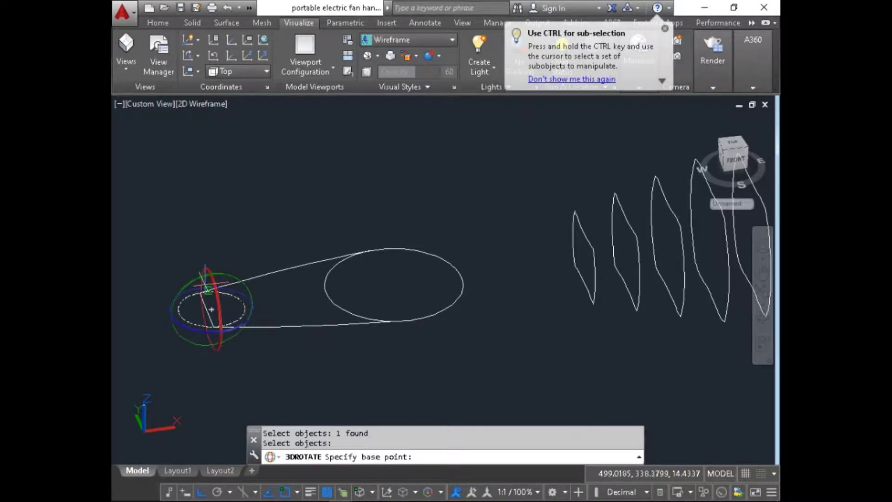
pyautogui.click(231, 272)
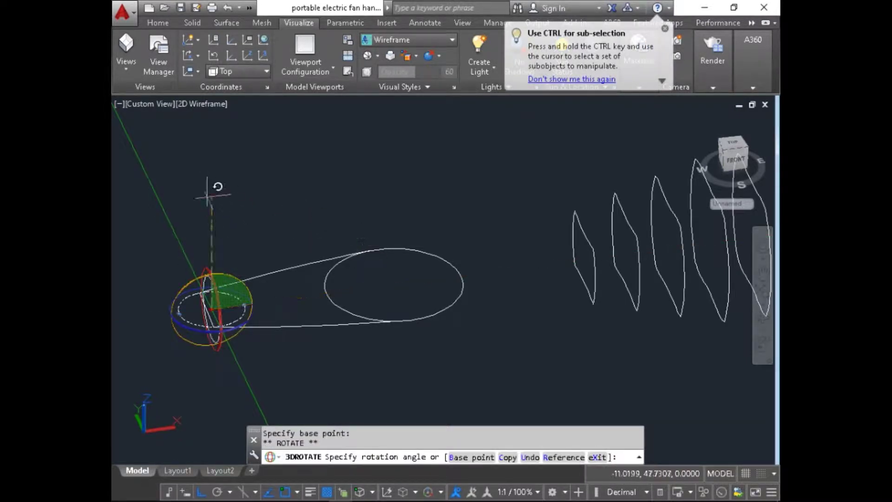
pyautogui.scroll(-5, 235, 224)
pyautogui.press('Escape')
# - Move the upright circle by its centre to the midpoint between two opposite points of the smallest handle cross section
pyautogui.scroll(3, 379, 267)
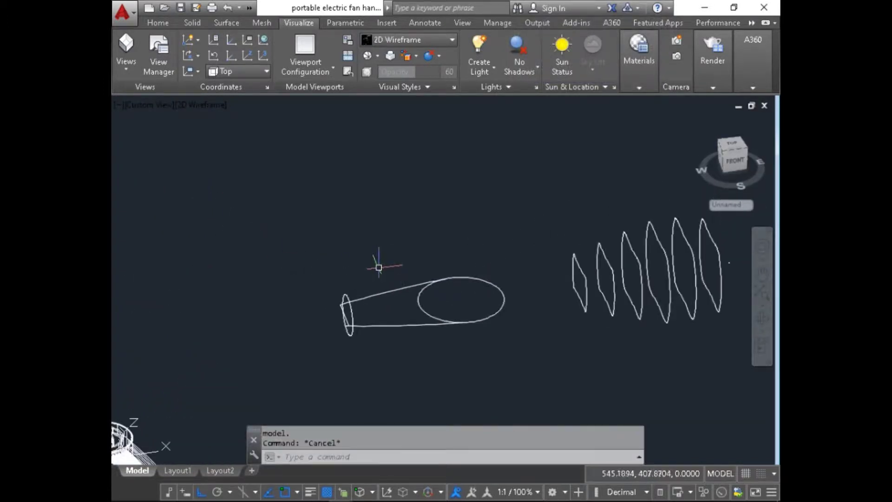
pyautogui.press('Return')
pyautogui.click(343, 313)
pyautogui.scroll(3, 346, 325)
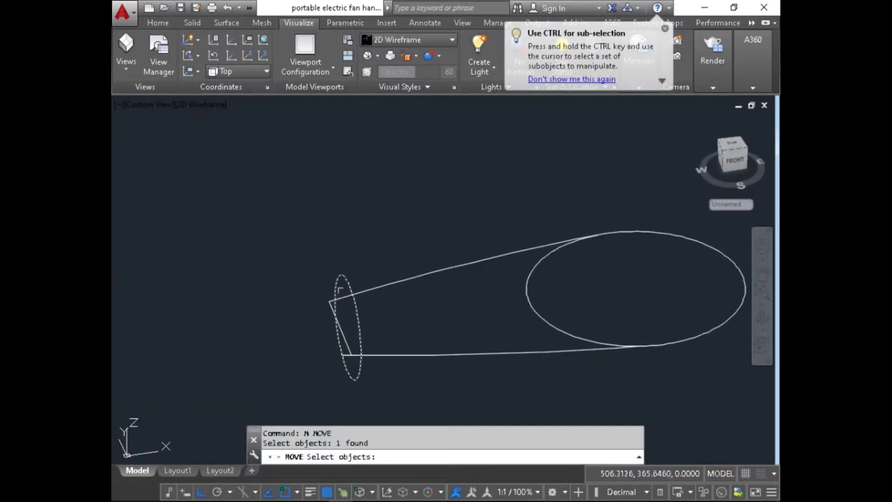
pyautogui.press('Return')
pyautogui.click(349, 352)
pyautogui.scroll(-5, 299, 308)
pyautogui.scroll(6, 442, 243)
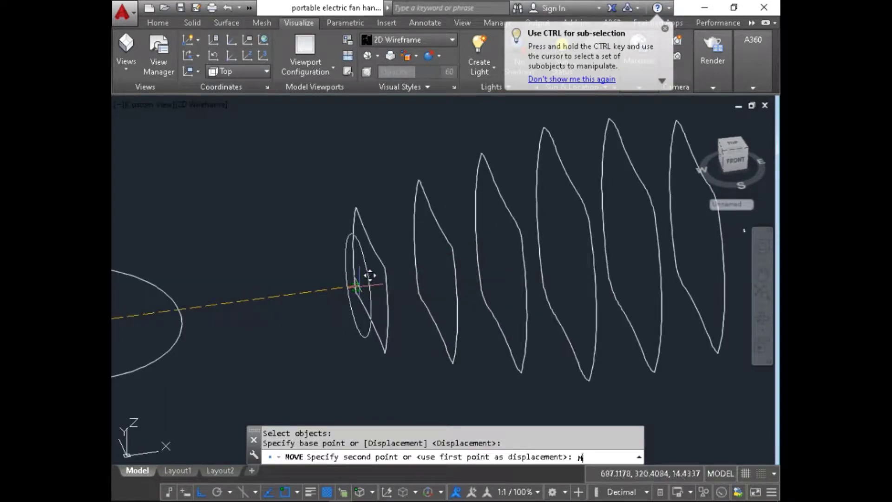
pyautogui.write('M2P')
pyautogui.press('Return')
pyautogui.click(365, 279)
pyautogui.click(381, 272)
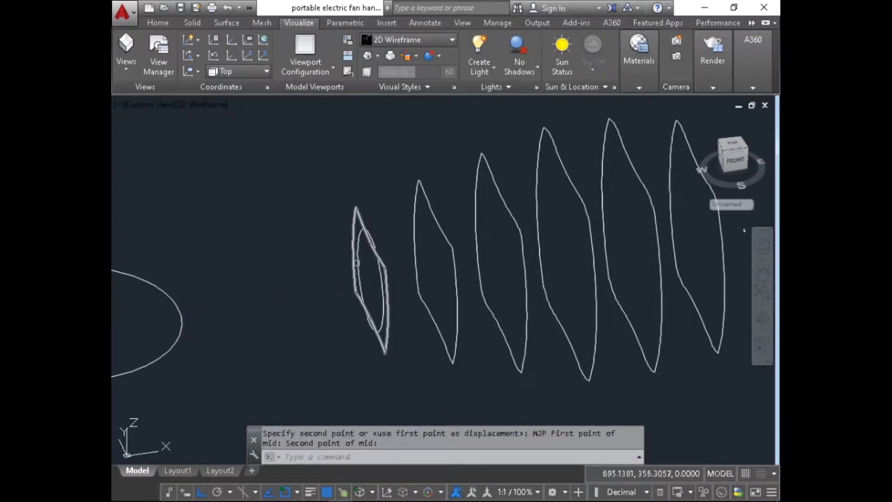
# - Shrink the circle to a radius of about 14 units with object snap off so it fits inside the smallest cross section
pyautogui.scroll(2, 346, 246)
pyautogui.scroll(2, 380, 234)
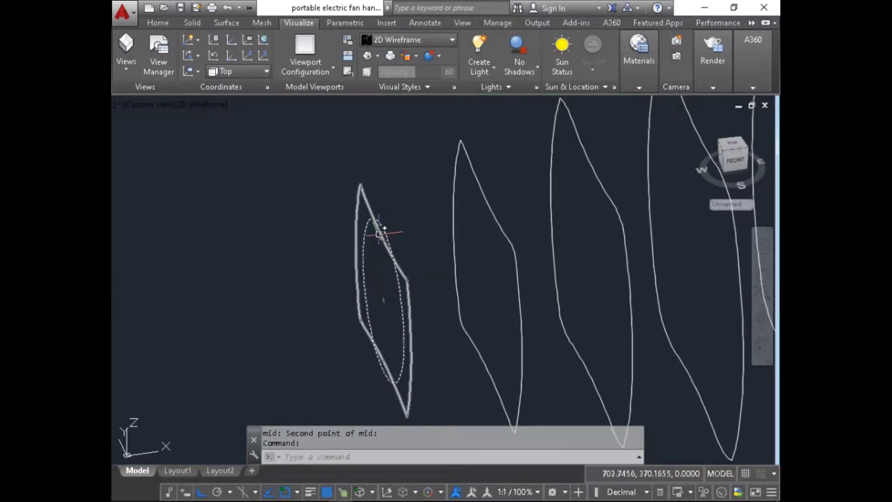
pyautogui.click(390, 222)
pyautogui.scroll(2, 393, 224)
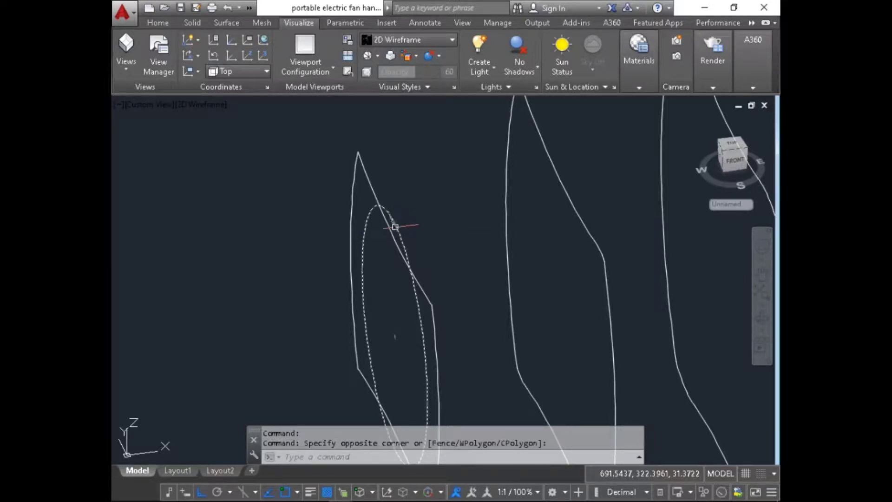
pyautogui.click(394, 224)
pyautogui.scroll(2, 393, 230)
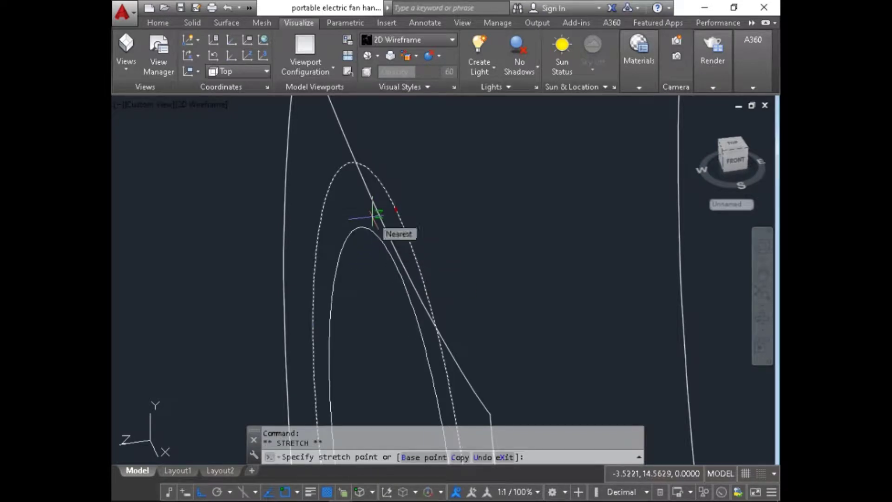
pyautogui.scroll(-2, 353, 208)
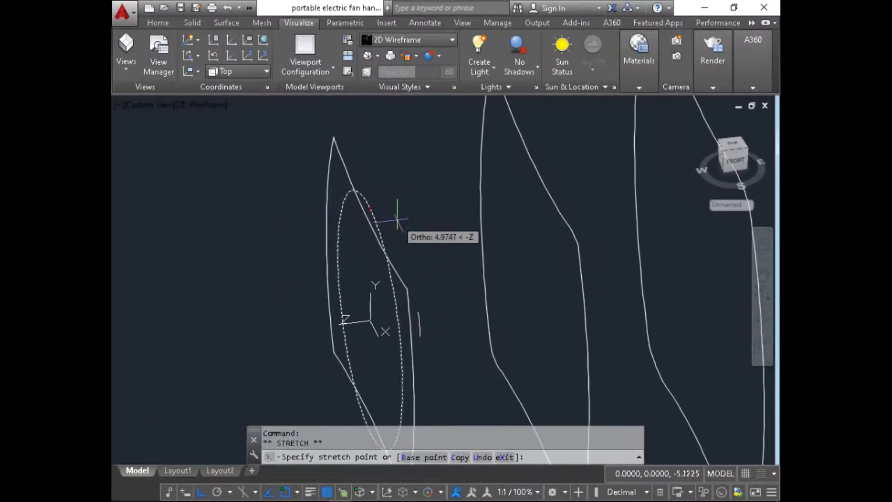
pyautogui.scroll(1, 348, 209)
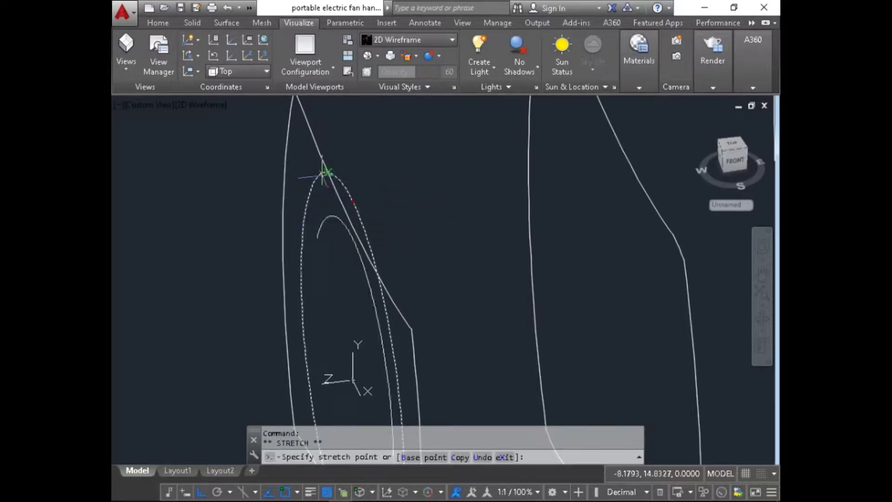
pyautogui.press('F3')
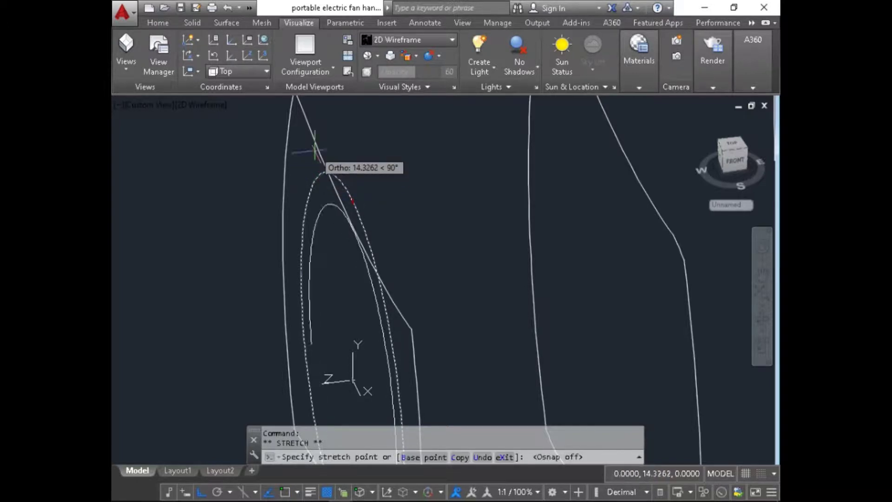
pyautogui.scroll(-6, 378, 199)
pyautogui.press('Escape')
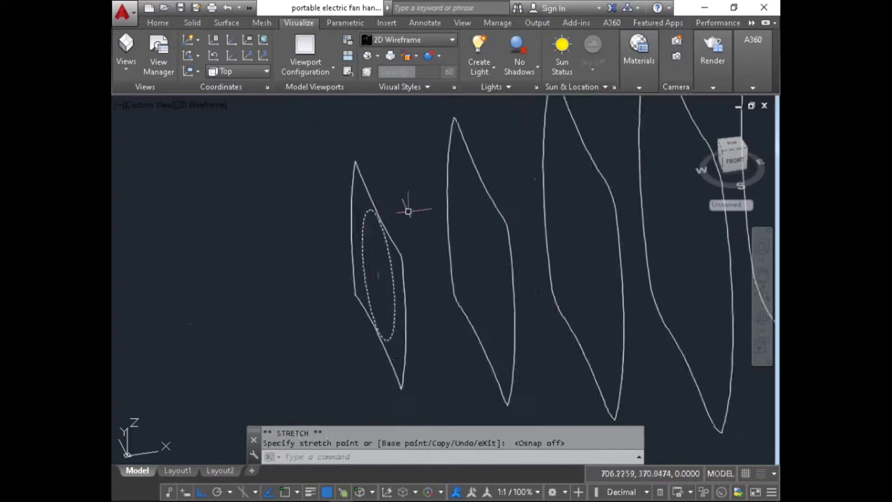
# - Loft a solid from the point beyond the far end through all six profiles to the smallest one, using cross sections only
pyautogui.click(764, 320)
pyautogui.moveTo(647, 293); pyautogui.dragTo(641, 264)
pyautogui.moveTo(490, 240)
pyautogui.mouseDown()
pyautogui.moveTo(507, 193)
pyautogui.moveTo(593, 223)
pyautogui.moveTo(479, 264)
pyautogui.moveTo(496, 257)
pyautogui.mouseUp()
pyautogui.press('Escape')
pyautogui.write('LOFT')
pyautogui.press('Return')
pyautogui.scroll(2, 567, 267)
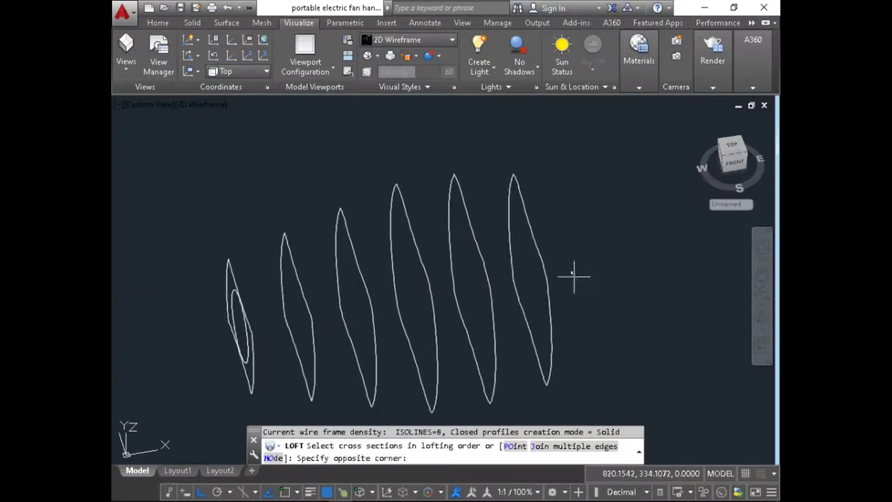
pyautogui.click(572, 273)
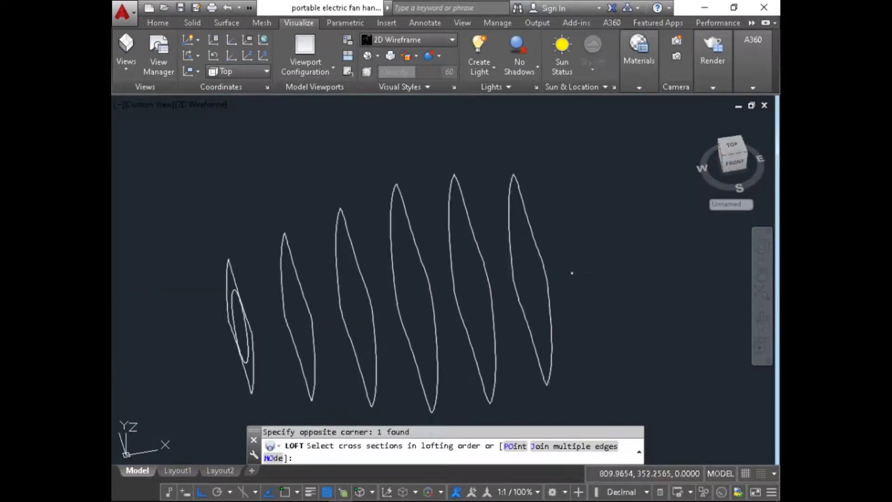
pyautogui.click(478, 249)
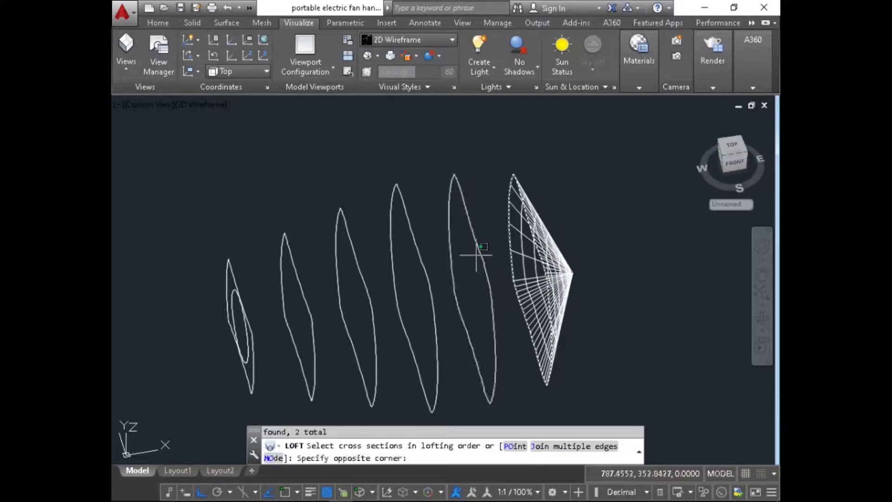
pyautogui.click(468, 236)
pyautogui.click(420, 251)
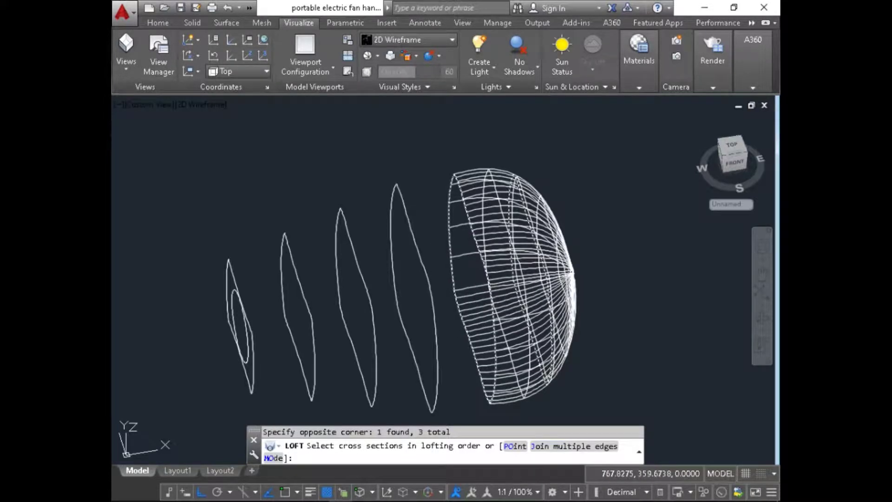
pyautogui.click(356, 273)
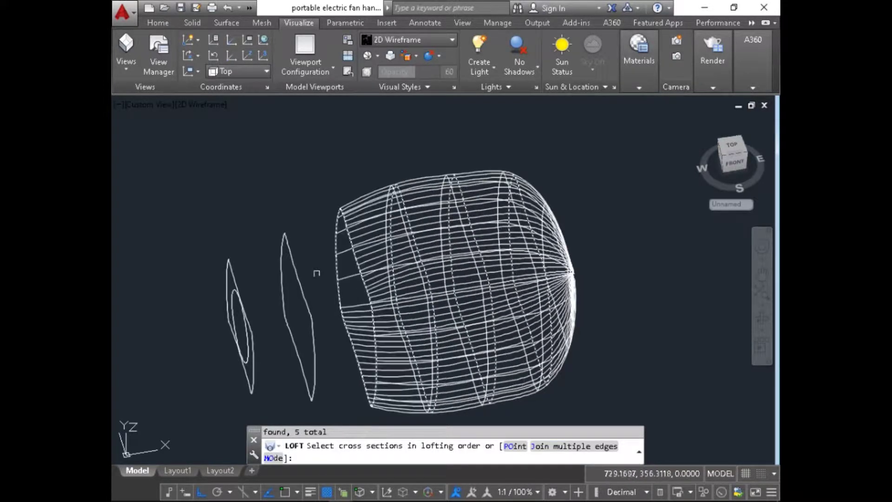
pyautogui.click(277, 294)
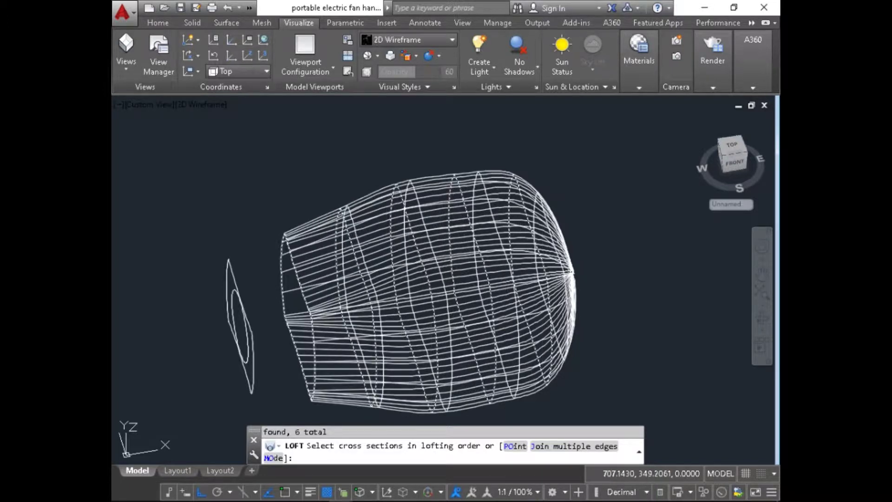
pyautogui.click(231, 280)
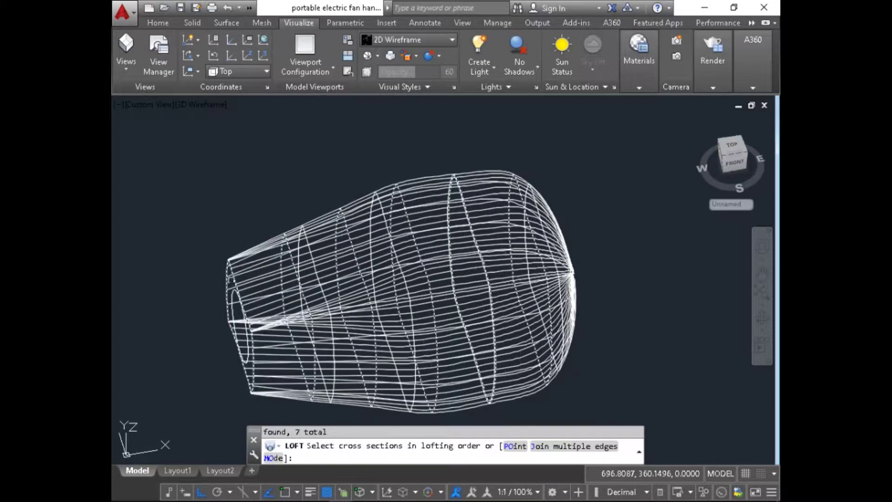
pyautogui.press('Return')
pyautogui.press('Return')
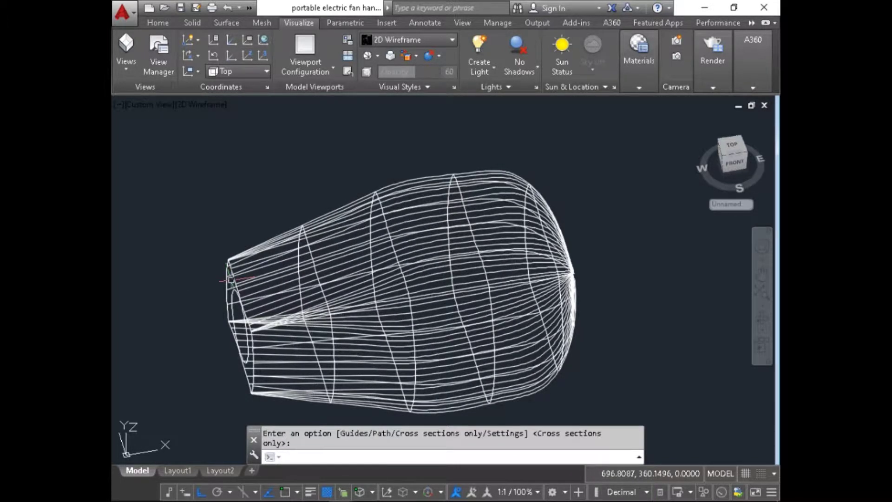
# - Extrude the circle outward from the lofted body's small end to form a short cylindrical neck
pyautogui.write('E')
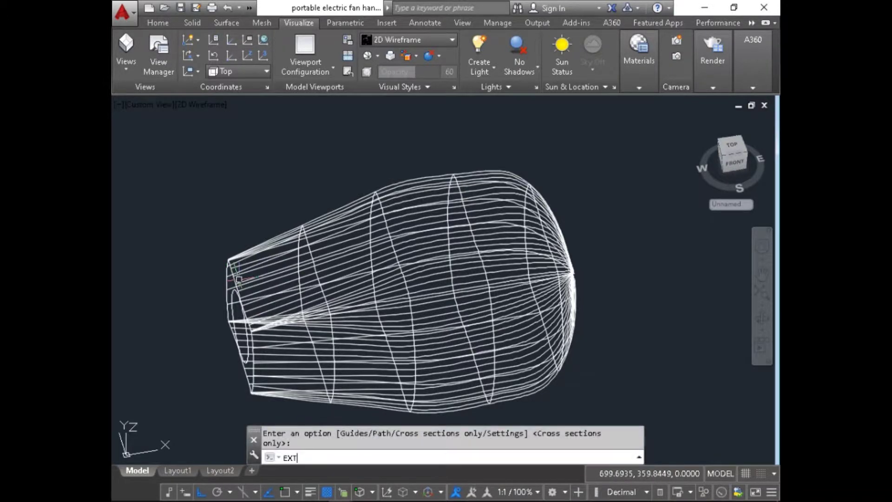
pyautogui.write('XT')
pyautogui.press('Return')
pyautogui.scroll(5, 224, 297)
pyautogui.click(223, 299)
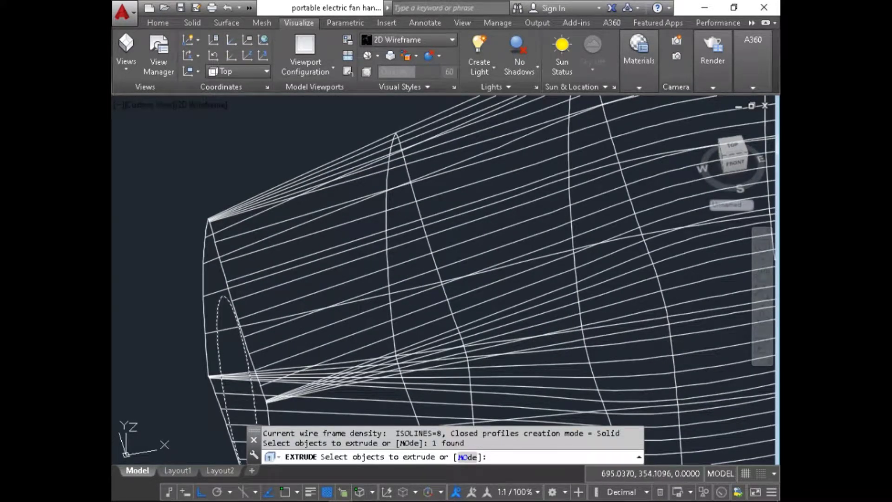
pyautogui.press('Return')
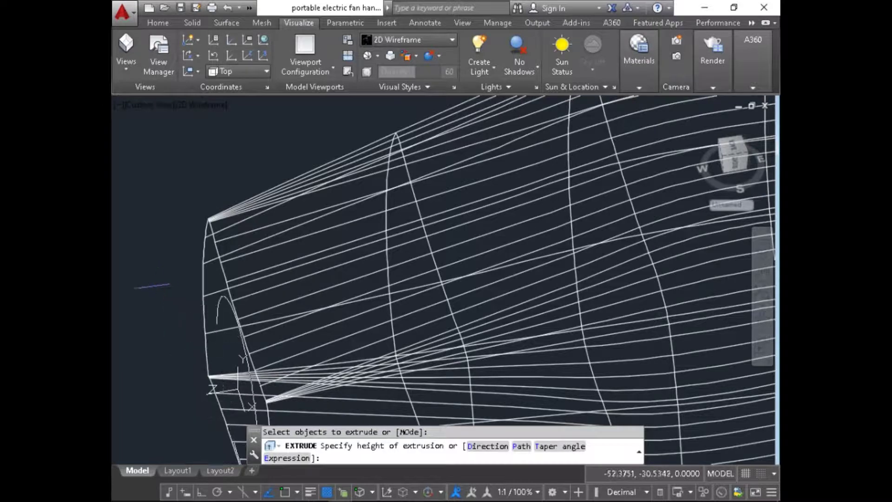
pyautogui.click(158, 285)
pyautogui.press('Escape')
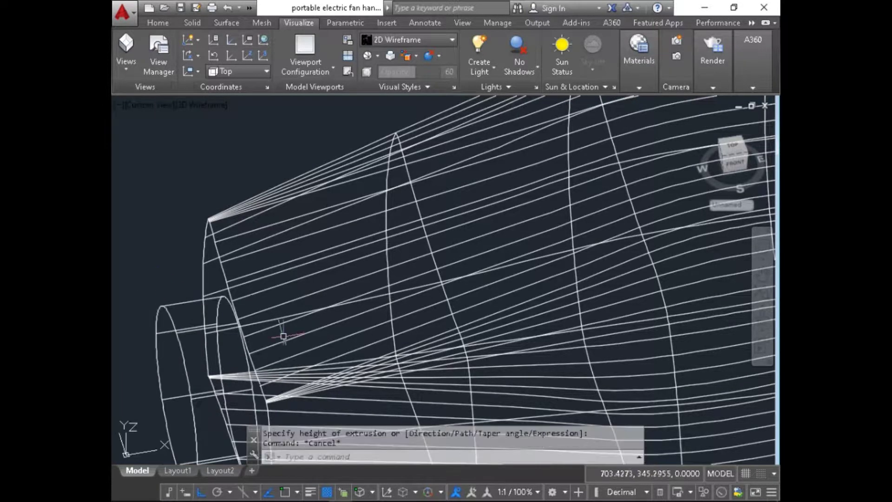
pyautogui.moveTo(282, 336); pyautogui.dragTo(379, 264, button='middle')
pyautogui.write('c')
pyautogui.press('Return')
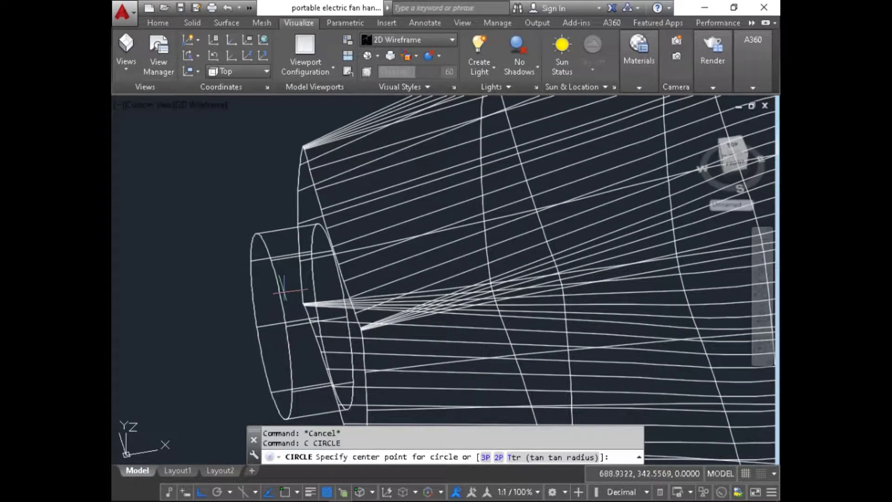
pyautogui.scroll(-2, 265, 241)
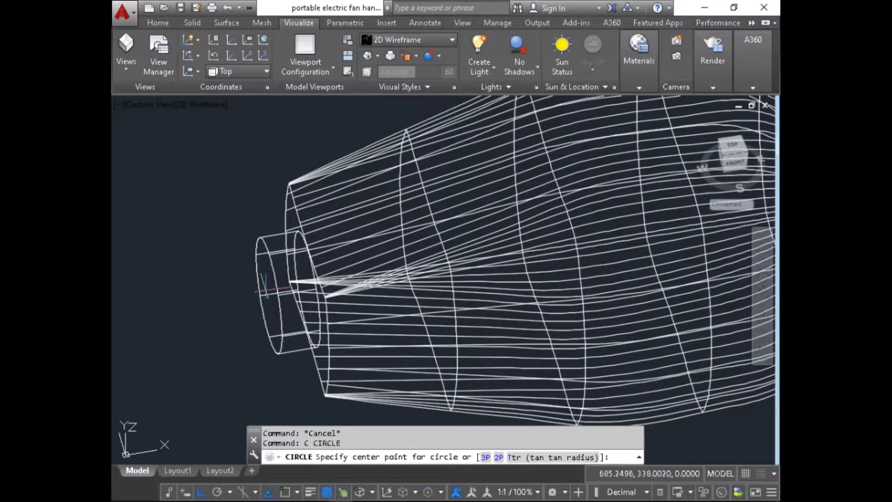
pyautogui.press('F3')
pyautogui.click(268, 293)
pyautogui.scroll(4, 269, 294)
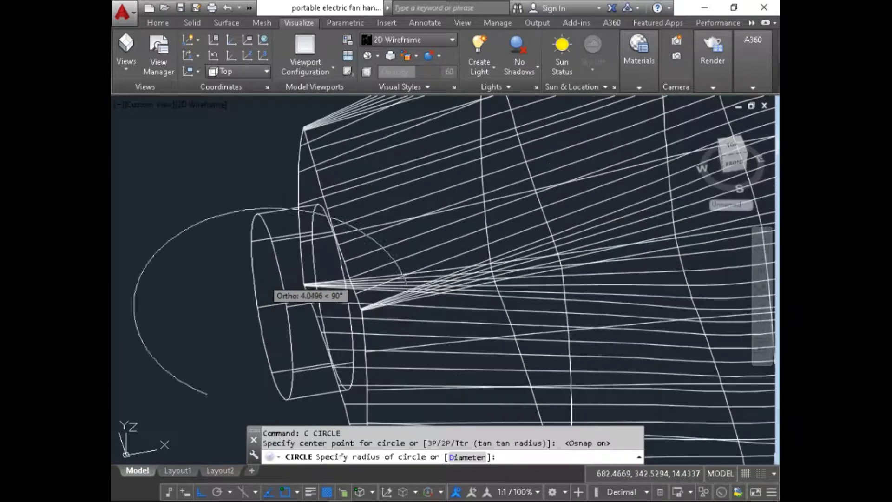
pyautogui.press('Escape')
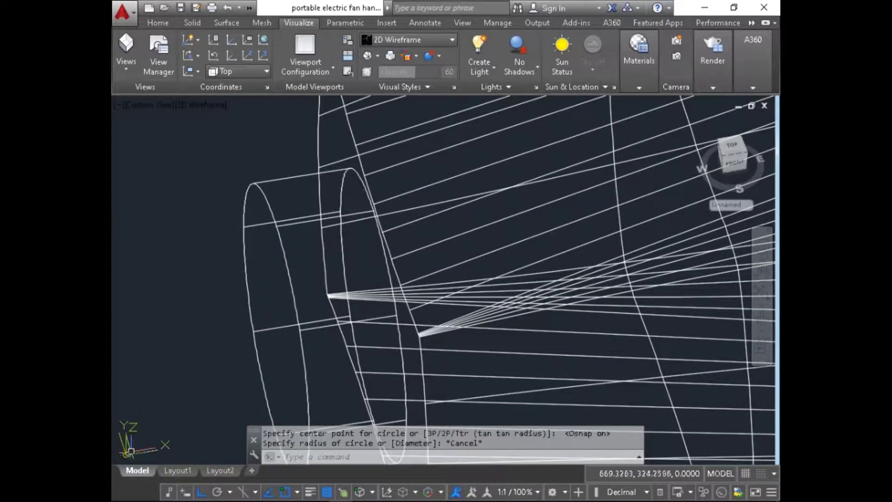
# - Reorient the UCS with its X axis pointing up and draw a smaller concentric circle on the neck's outer end face
pyautogui.click(158, 449)
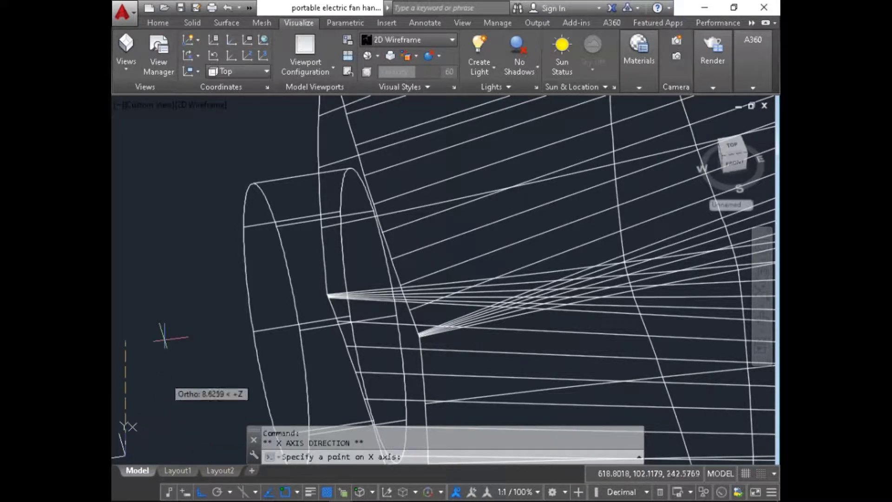
pyautogui.click(166, 308)
pyautogui.press('Escape')
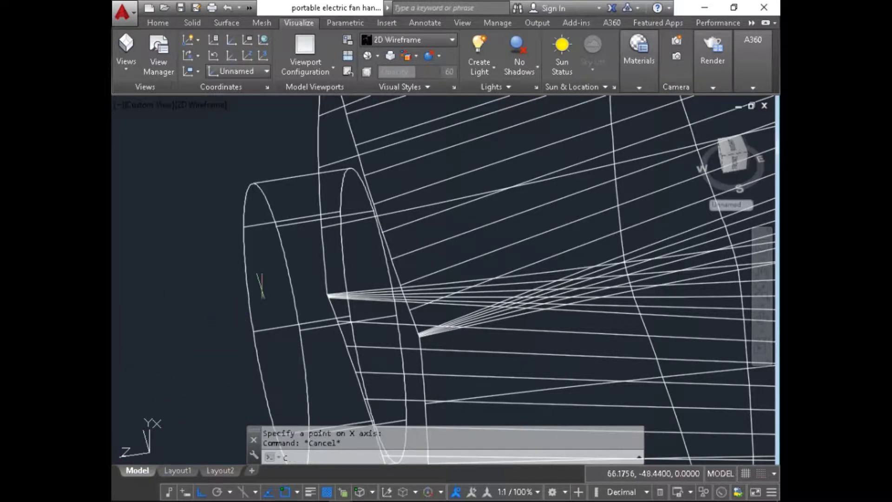
pyautogui.write('C')
pyautogui.press('Return')
pyautogui.click(276, 327)
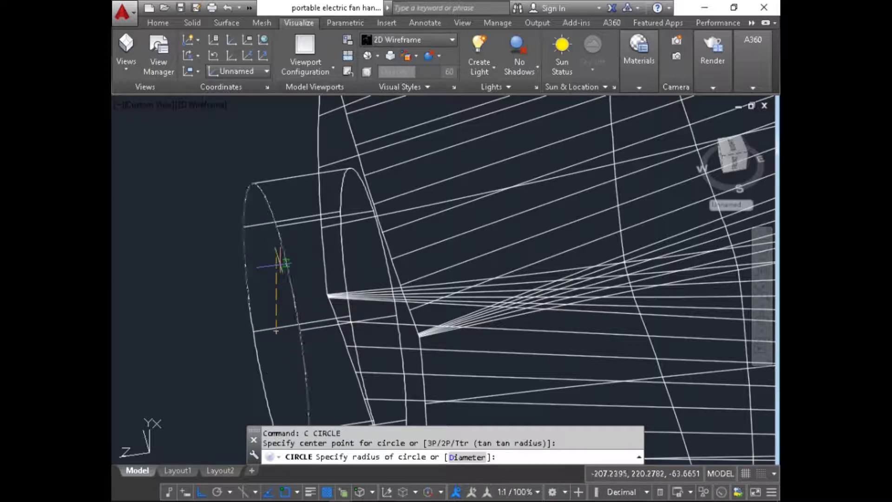
pyautogui.click(268, 256)
# - Extrude the smaller circle outward from the neck's end face by about 13.4 units to form a narrower stepped cylinder
pyautogui.write('EXT')
pyautogui.press('Return')
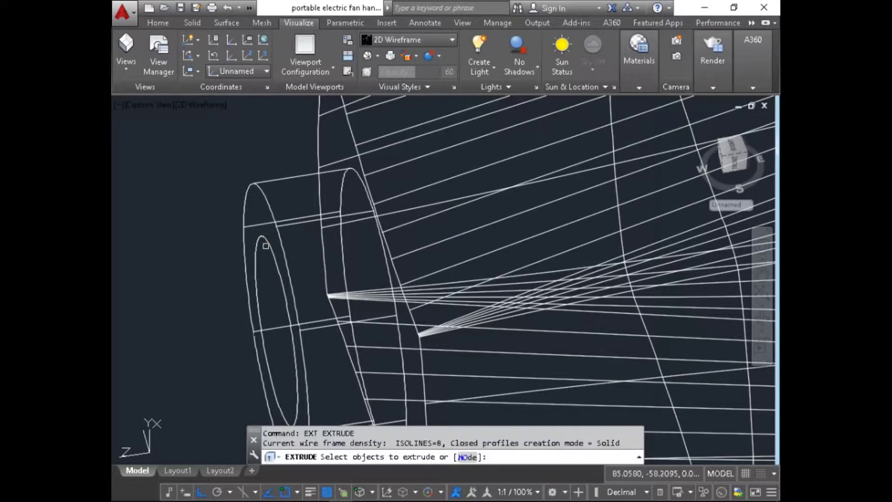
pyautogui.click(268, 243)
pyautogui.scroll(-2, 268, 243)
pyautogui.press('Return')
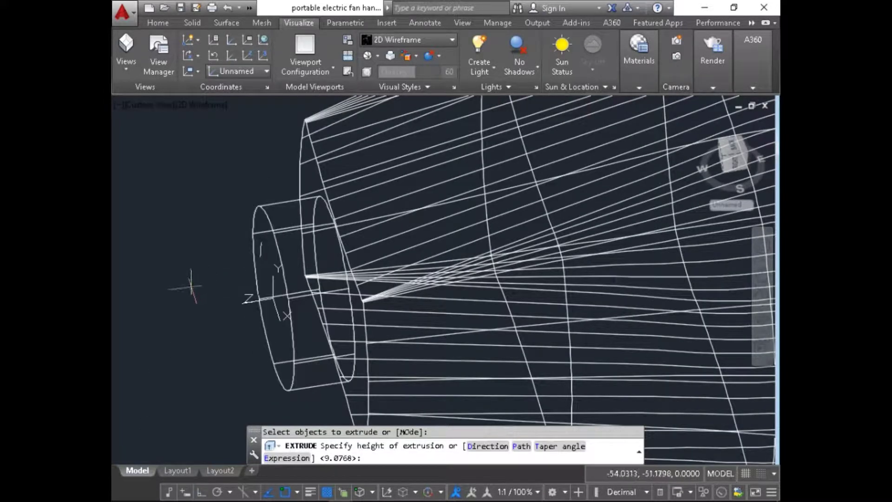
pyautogui.click(175, 292)
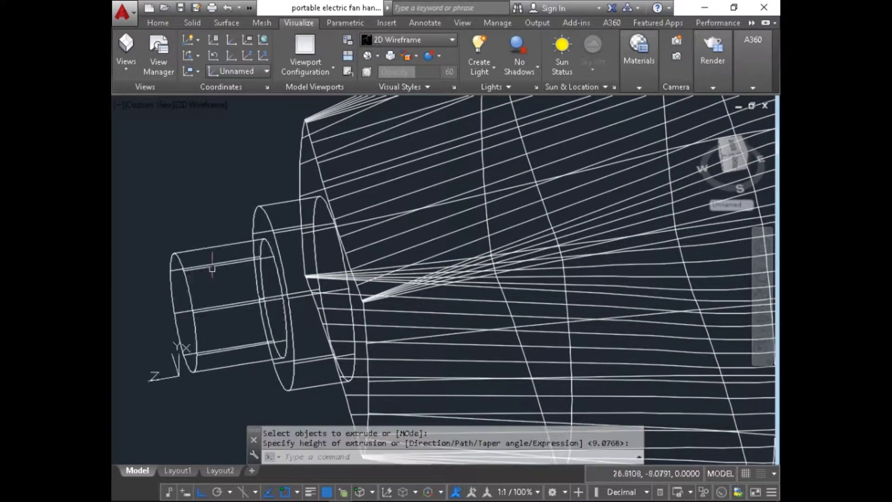
pyautogui.scroll(-10, 293, 213)
pyautogui.press('Escape')
# - Copy the round-ended profile from its arc centre to the centre of the lower hinge disc on the arm
pyautogui.keyDown('shift'); pyautogui.moveTo(594, 287); pyautogui.dragTo(315, 213, button='middle'); pyautogui.keyUp('shift')
pyautogui.keyDown('shift'); pyautogui.moveTo(248, 279); pyautogui.dragTo(263, 257, button='middle'); pyautogui.keyUp('shift')
pyautogui.click(261, 246)
pyautogui.press('Escape')
pyautogui.press('Escape')
pyautogui.scroll(4, 297, 263)
pyautogui.scroll(-2, 301, 258)
pyautogui.moveTo(339, 284); pyautogui.dragTo(340, 271, button='middle')
pyautogui.write('co')
pyautogui.press('Return')
pyautogui.click(315, 277)
pyautogui.click(275, 212)
pyautogui.press('Return')
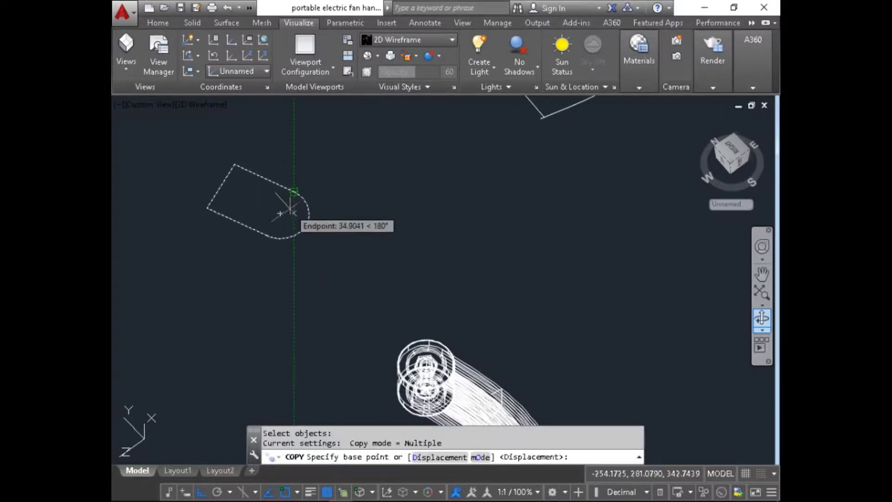
pyautogui.click(281, 213)
pyautogui.moveTo(413, 383); pyautogui.dragTo(401, 297, button='middle')
pyautogui.scroll(5, 400, 298)
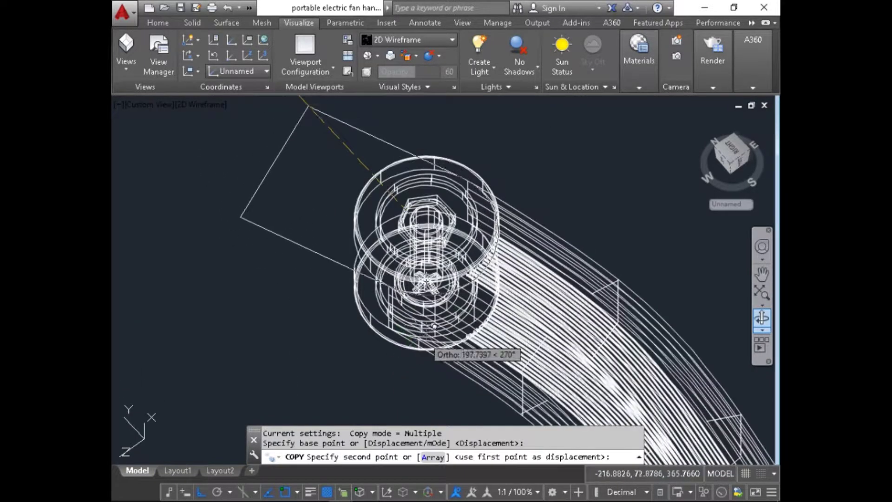
pyautogui.keyDown('shift'); pyautogui.moveTo(417, 343); pyautogui.dragTo(440, 260, button='middle'); pyautogui.keyUp('shift')
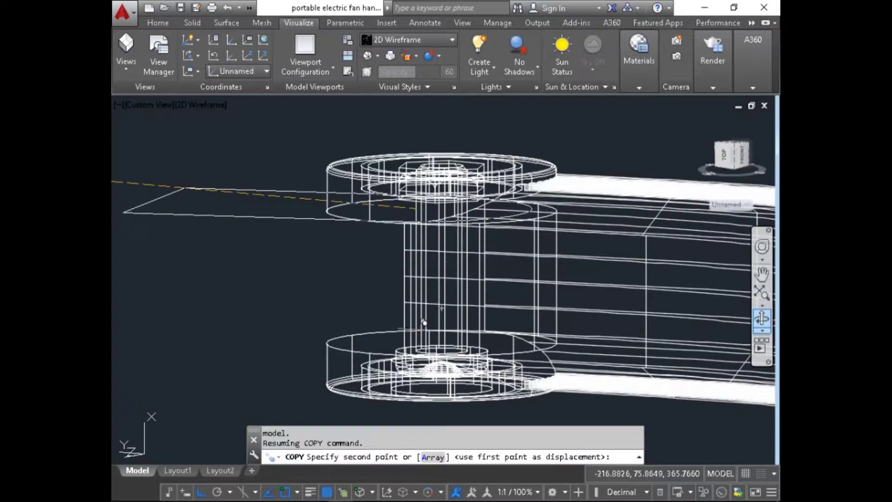
pyautogui.scroll(5, 468, 358)
pyautogui.click(473, 356)
pyautogui.scroll(-5, 473, 357)
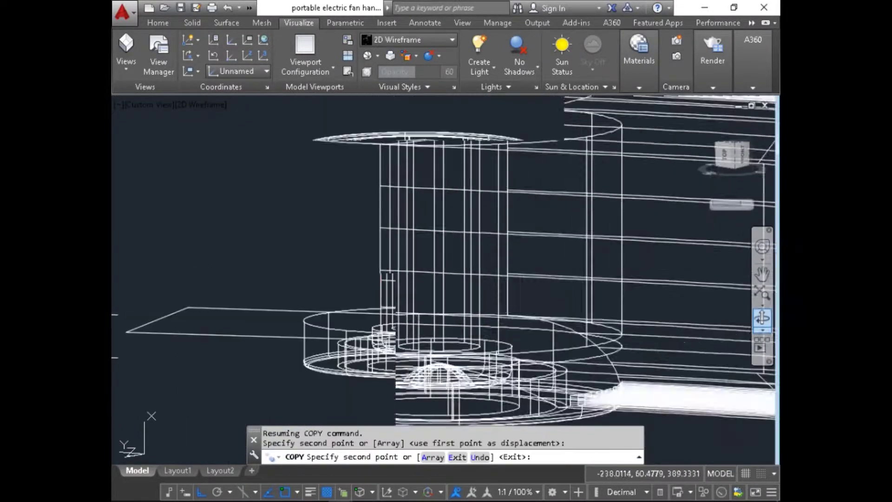
pyautogui.press('Escape')
# - Move the copied profile upward along the hinge axis, clear of the lower disc
pyautogui.click(764, 329)
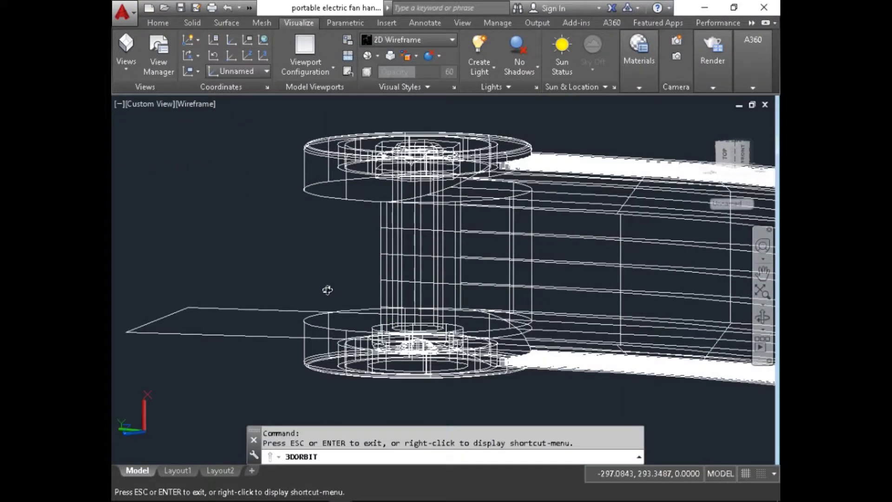
pyautogui.moveTo(329, 289)
pyautogui.mouseDown()
pyautogui.moveTo(344, 273)
pyautogui.moveTo(366, 324)
pyautogui.moveTo(343, 294)
pyautogui.moveTo(344, 277)
pyautogui.moveTo(337, 294)
pyautogui.moveTo(323, 288)
pyautogui.mouseUp()
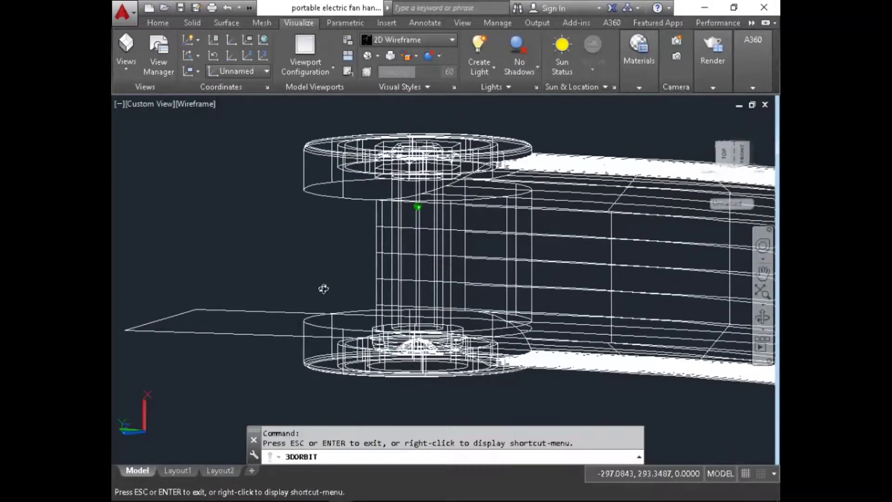
pyautogui.press('Escape')
pyautogui.write('m')
pyautogui.press('Return')
pyautogui.moveTo(259, 343); pyautogui.dragTo(275, 318)
pyautogui.scroll(3, 275, 317)
pyautogui.press('Return')
pyautogui.scroll(2, 439, 304)
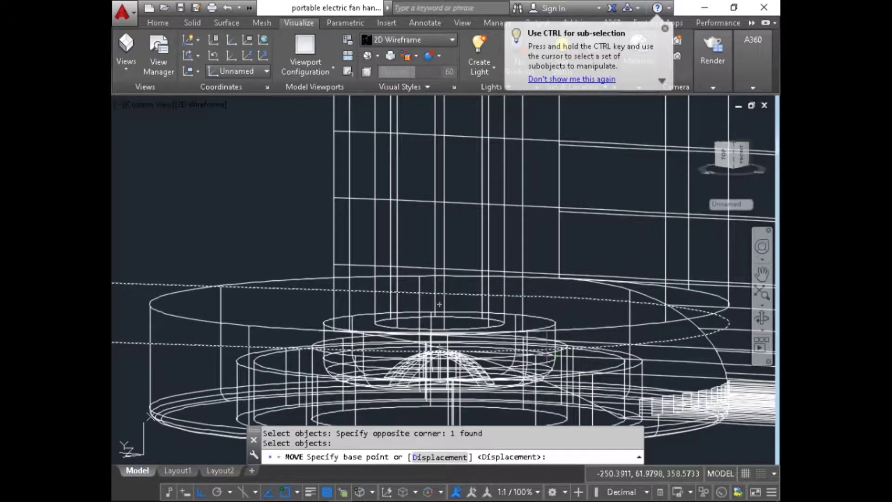
pyautogui.click(439, 304)
pyautogui.click(452, 205)
# - Move the copied profile down so its arc centre sits on the centre of the lower hinge disc's inner face
pyautogui.press('Return')
pyautogui.click(454, 198)
pyautogui.press('Return')
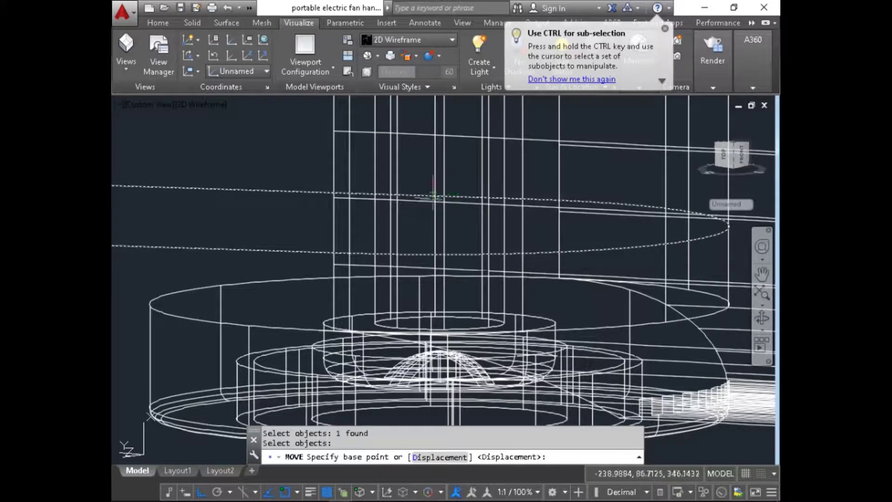
pyautogui.click(439, 305)
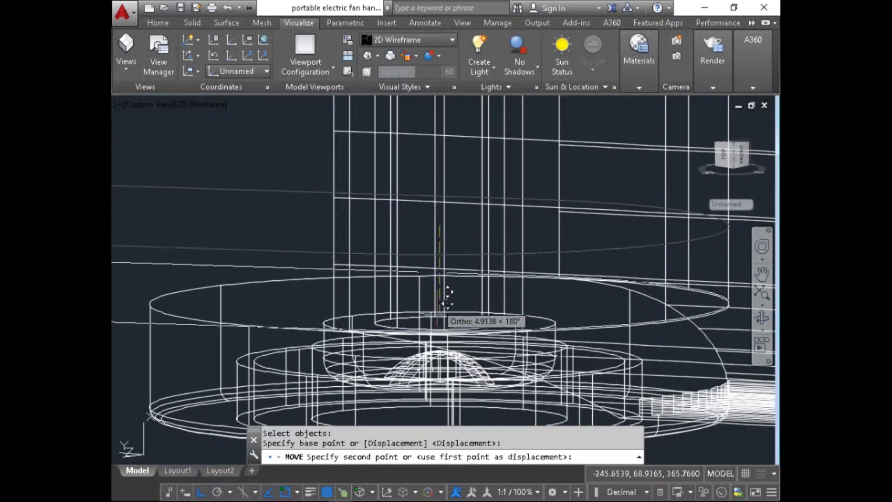
pyautogui.scroll(-2, 395, 249)
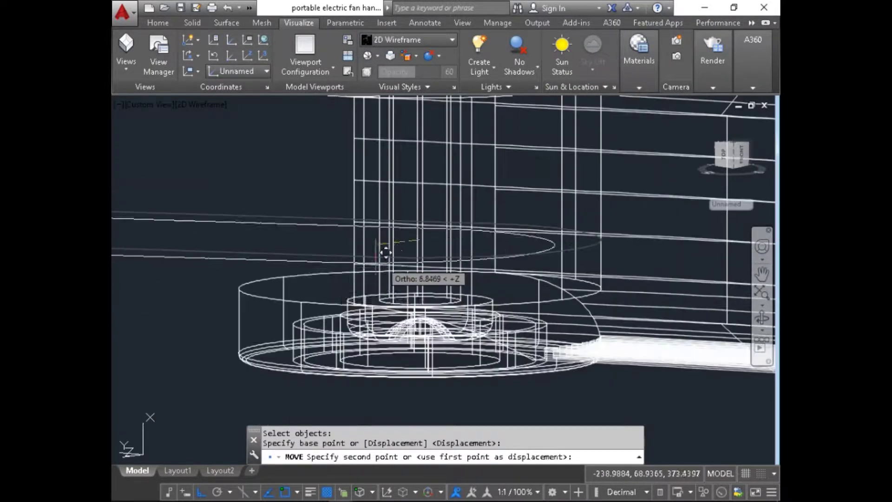
pyautogui.scroll(2, 336, 269)
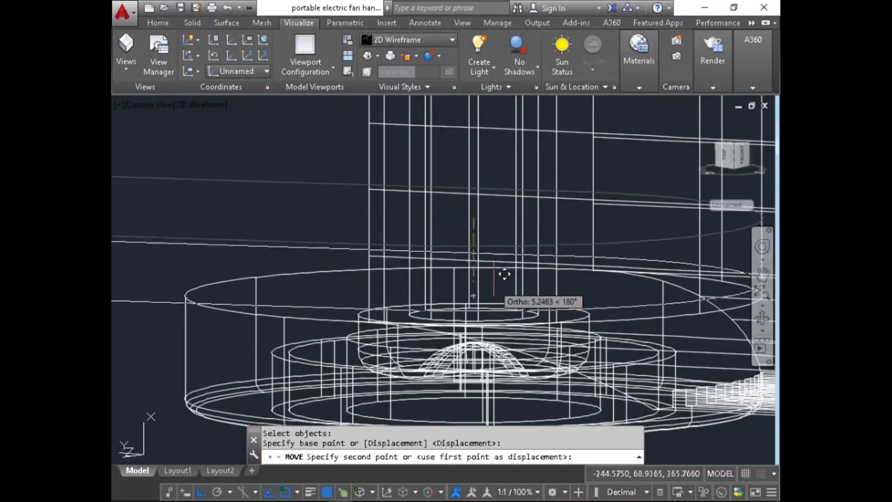
pyautogui.click(472, 297)
pyautogui.scroll(-3, 472, 296)
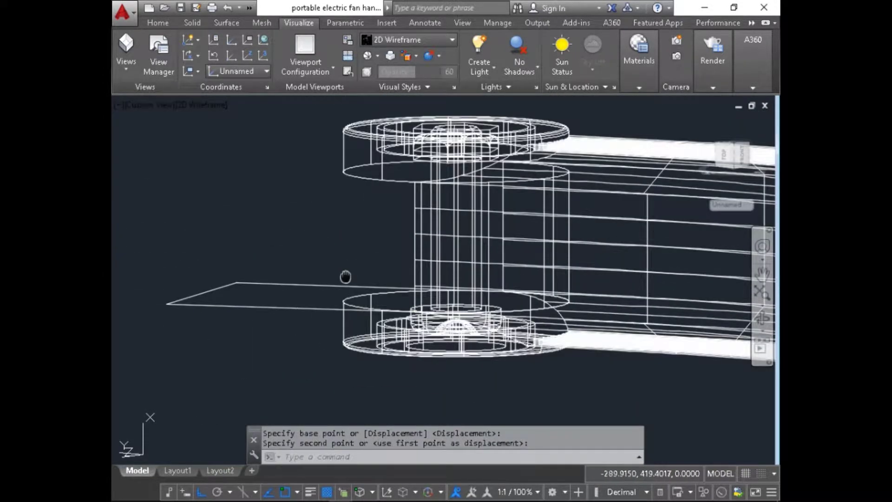
# - Extrude the round-ended profile upward to the inner face of the upper hinge disc
pyautogui.moveTo(345, 276); pyautogui.dragTo(348, 299, button='middle')
pyautogui.press('Escape')
pyautogui.write('ext')
pyautogui.press('Return')
pyautogui.click(331, 310)
pyautogui.press('Return')
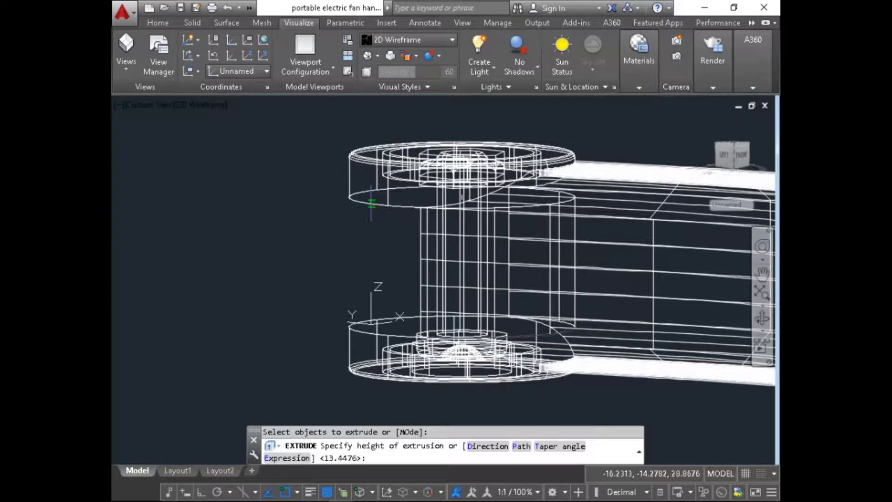
pyautogui.scroll(-5, 371, 203)
pyautogui.press('Escape')
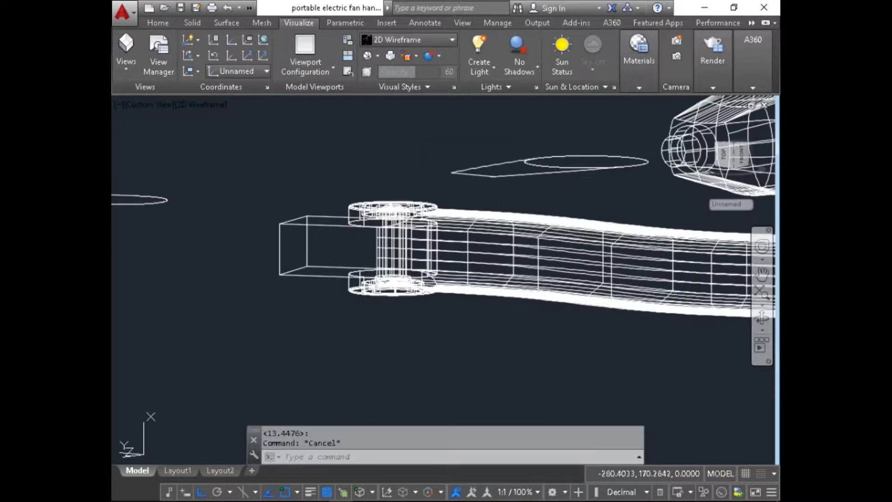
# - Switch the model to the top view
pyautogui.click(757, 323)
pyautogui.moveTo(581, 261); pyautogui.dragTo(513, 388)
pyautogui.scroll(-2, 483, 362)
pyautogui.moveTo(455, 338); pyautogui.dragTo(429, 331, button='middle')
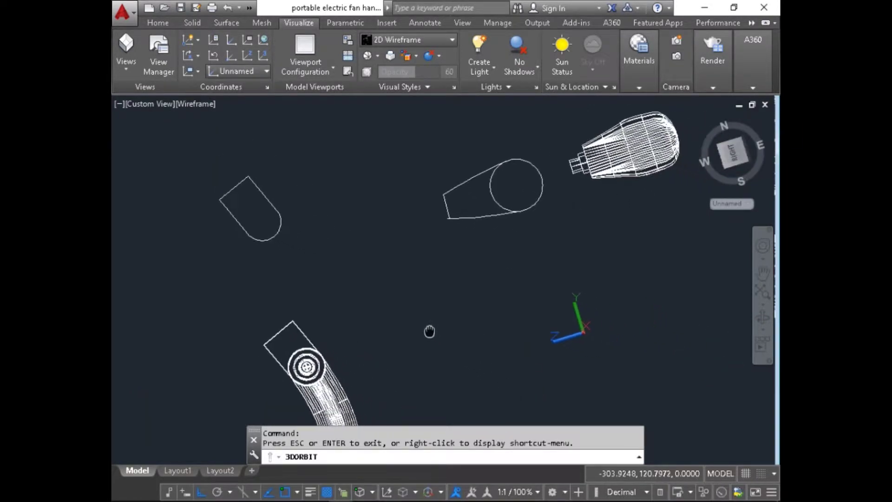
pyautogui.press('Escape')
pyautogui.write('-v')
pyautogui.press('Return')
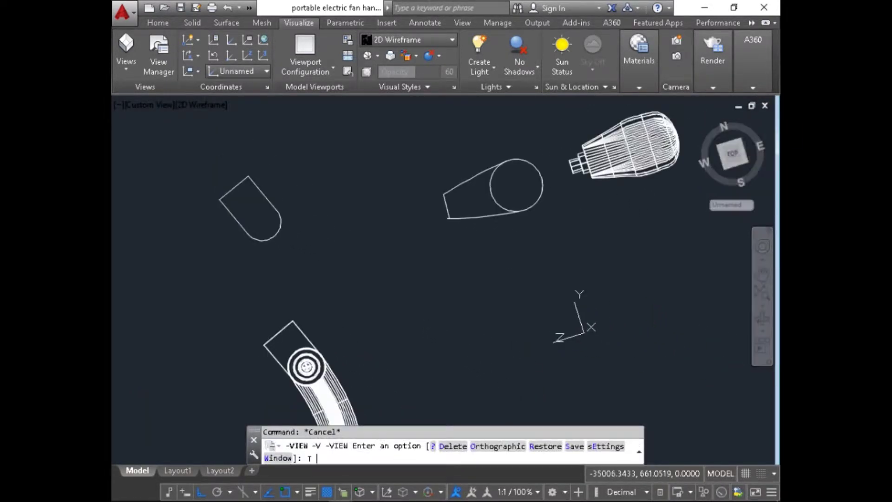
pyautogui.write('t')
pyautogui.press('Return')
pyautogui.scroll(2, 500, 217)
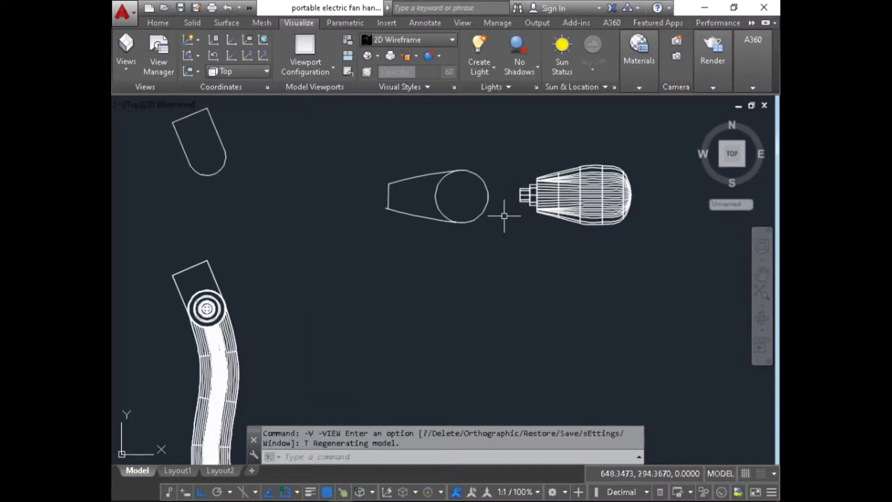
# - Group the lofted body with its neck and stepped cylinder
pyautogui.press('Escape')
pyautogui.write('g')
pyautogui.press('Return')
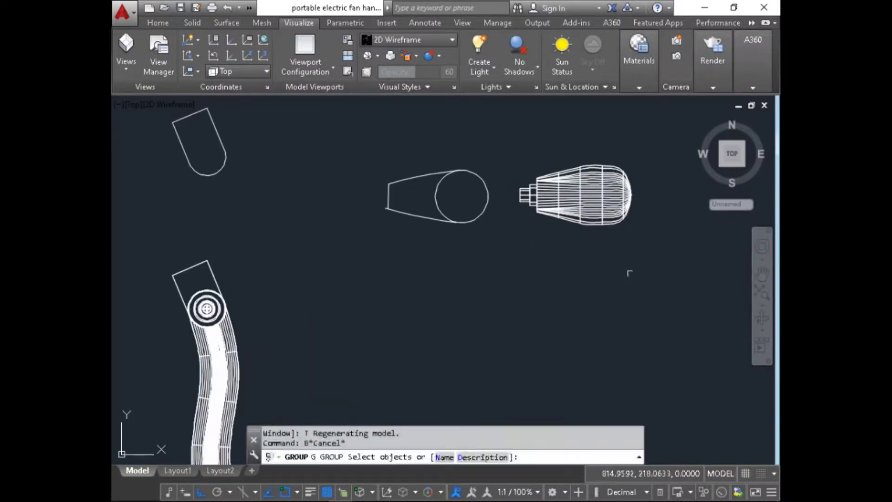
pyautogui.click(656, 272)
pyautogui.click(504, 138)
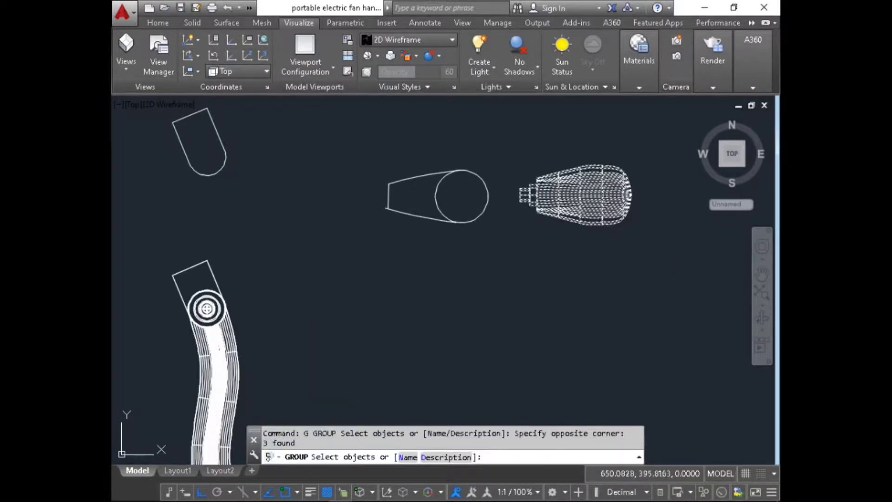
pyautogui.press('Return')
# - Copy the grouped lofted body horizontally to a spot above the arm's hinge
pyautogui.write('co')
pyautogui.press('Return')
pyautogui.click(526, 186)
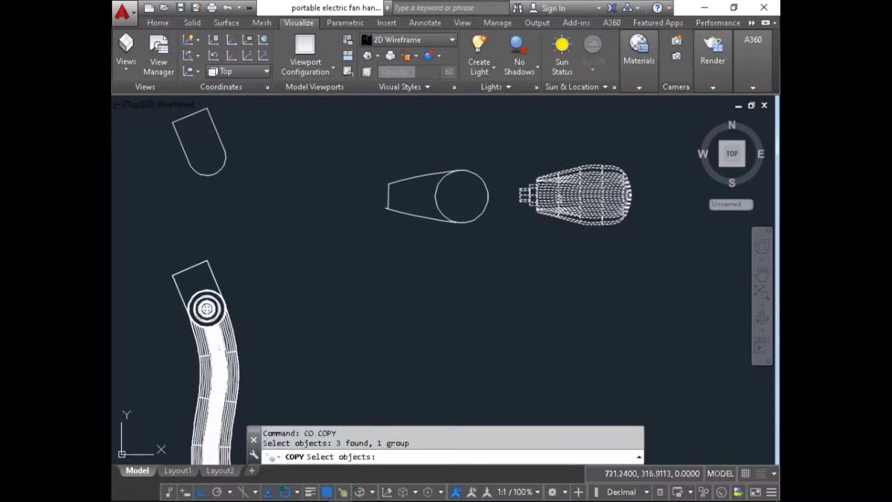
pyautogui.scroll(1, 615, 195)
pyautogui.press('Return')
pyautogui.scroll(-1, 629, 253)
pyautogui.click(631, 267)
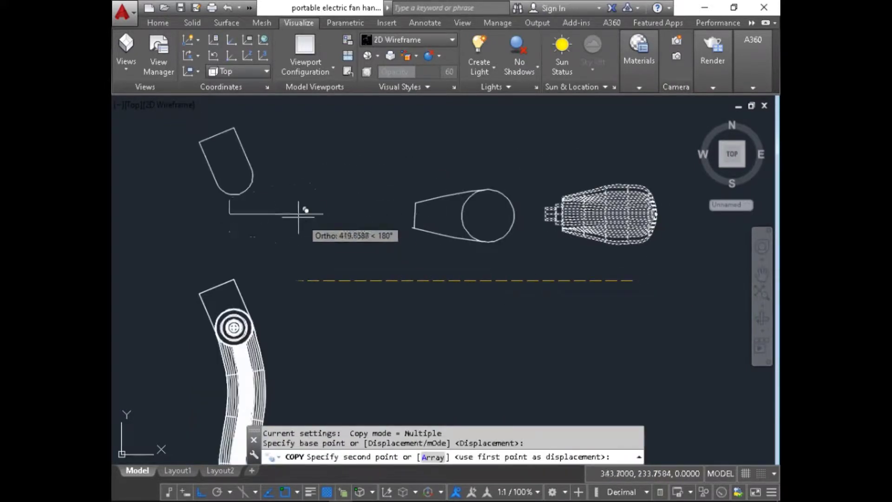
pyautogui.click(227, 236)
pyautogui.moveTo(191, 222); pyautogui.dragTo(300, 234, button='middle')
pyautogui.press('Escape')
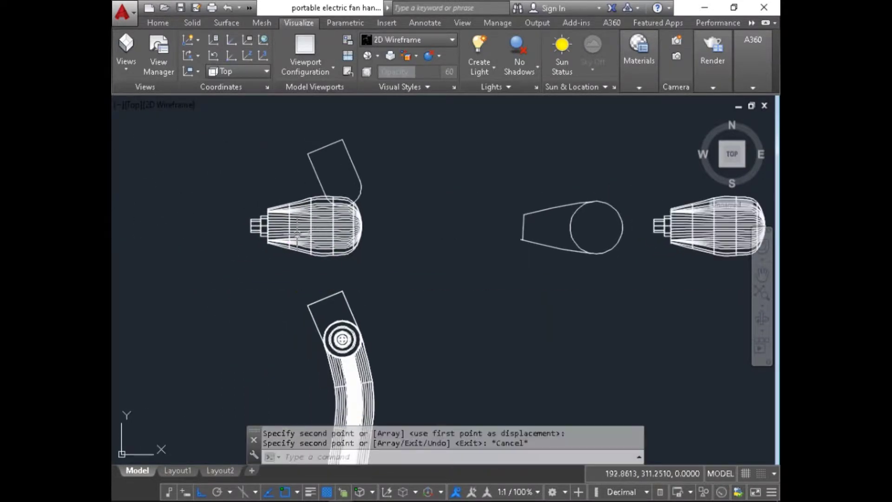
# - Move the copied body group straight down about 70 units toward the extruded hinge block
pyautogui.write('m')
pyautogui.press('Return')
pyautogui.click(389, 285)
pyautogui.click(349, 247)
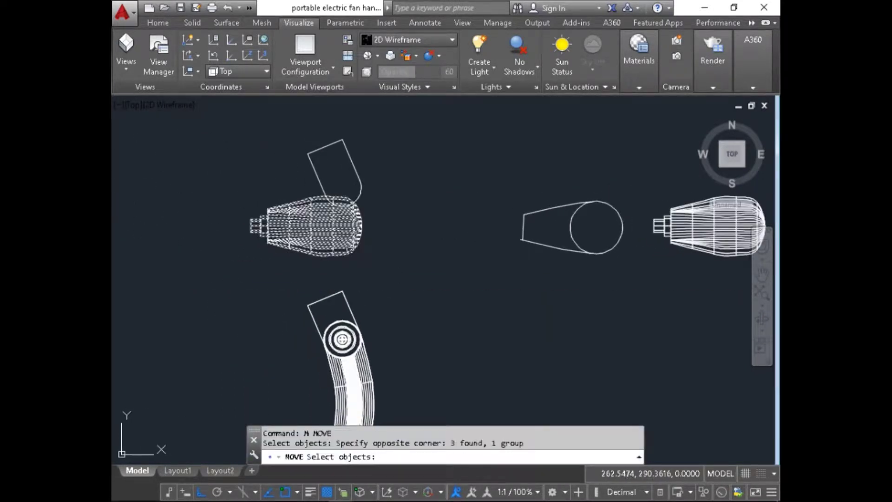
pyautogui.scroll(2, 352, 250)
pyautogui.press('Return')
pyautogui.click(448, 216)
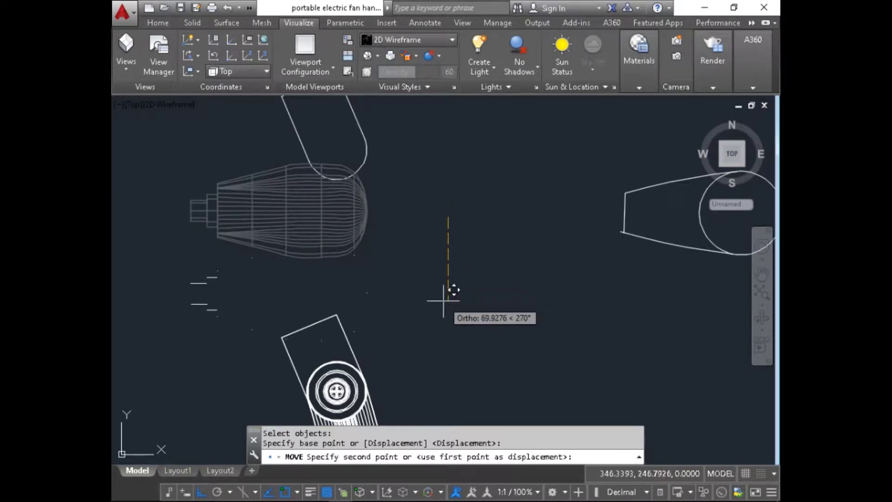
pyautogui.click(443, 301)
# - Shift the copied body group slightly to the right so it sits over the hinge block's end
pyautogui.scroll(-2, 314, 203)
pyautogui.press('Return')
pyautogui.click(328, 264)
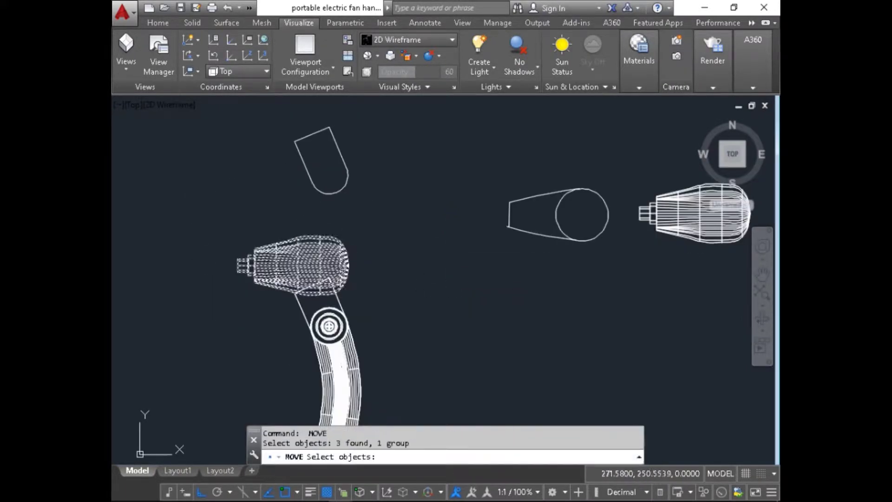
pyautogui.scroll(2, 344, 258)
pyautogui.press('Return')
pyautogui.click(419, 277)
pyautogui.click(446, 277)
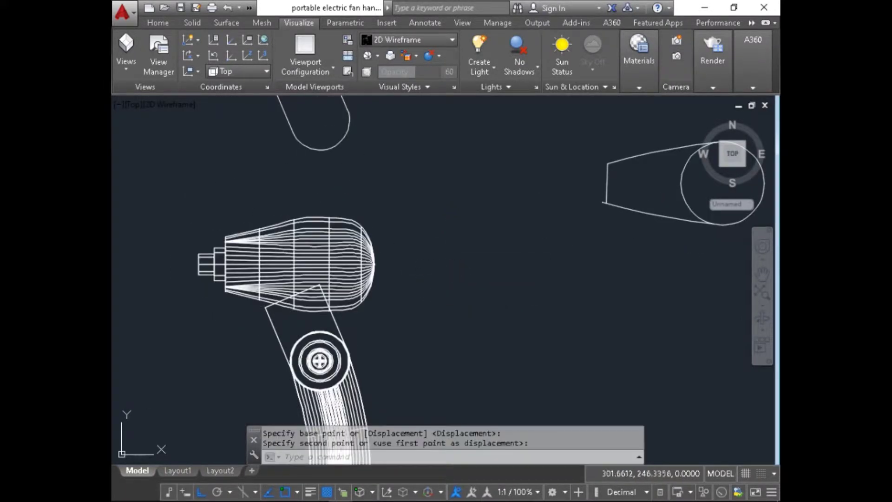
# - Rotate the connecting block about the hinge centre, using its end edge's midpoint as the reference direction, so it points straight up at 90°
pyautogui.scroll(3, 288, 271)
pyautogui.write('ro')
pyautogui.press('Return')
pyautogui.click(343, 261)
pyautogui.click(324, 259)
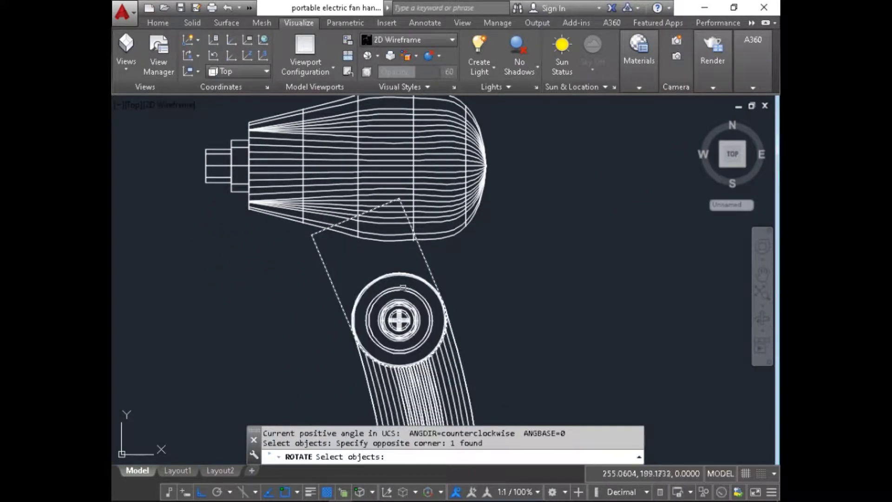
pyautogui.scroll(4, 402, 288)
pyautogui.press('Return')
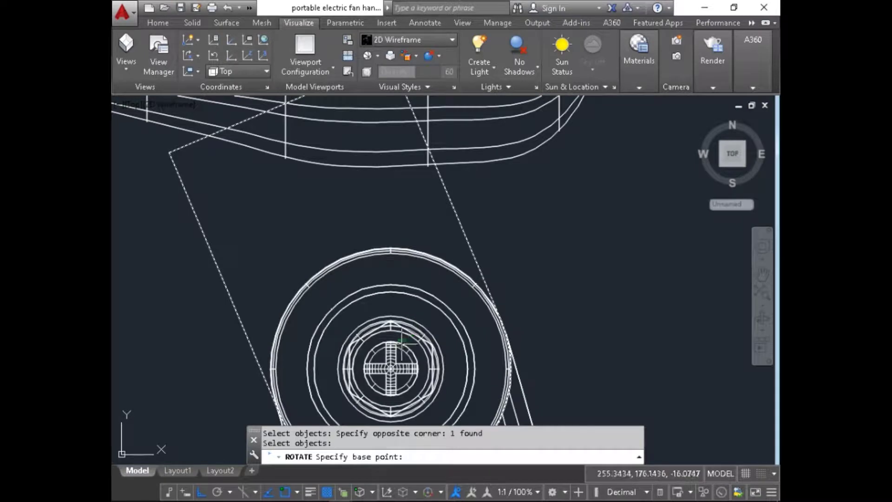
pyautogui.click(390, 368)
pyautogui.scroll(-4, 366, 228)
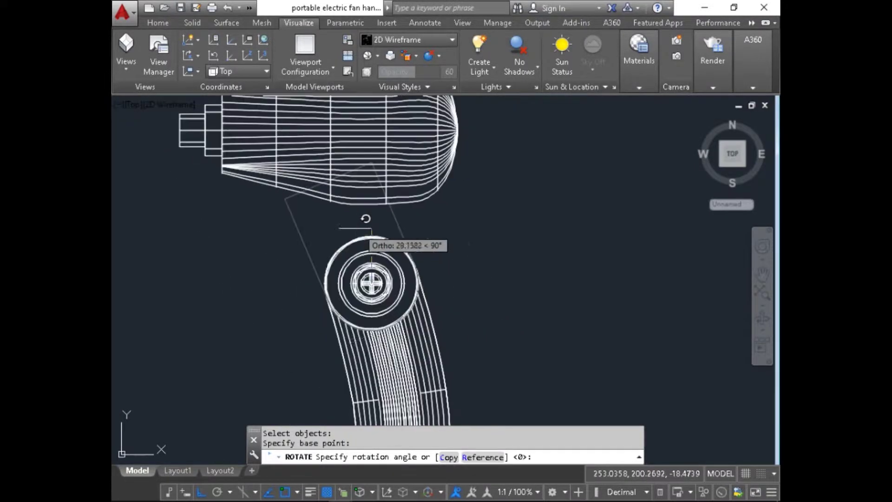
pyautogui.write('R')
pyautogui.press('Return')
pyautogui.scroll(2, 409, 229)
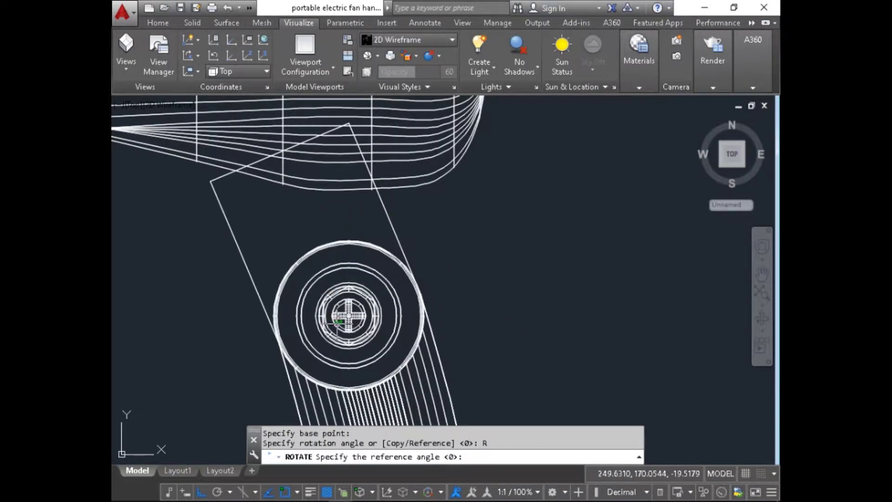
pyautogui.click(349, 316)
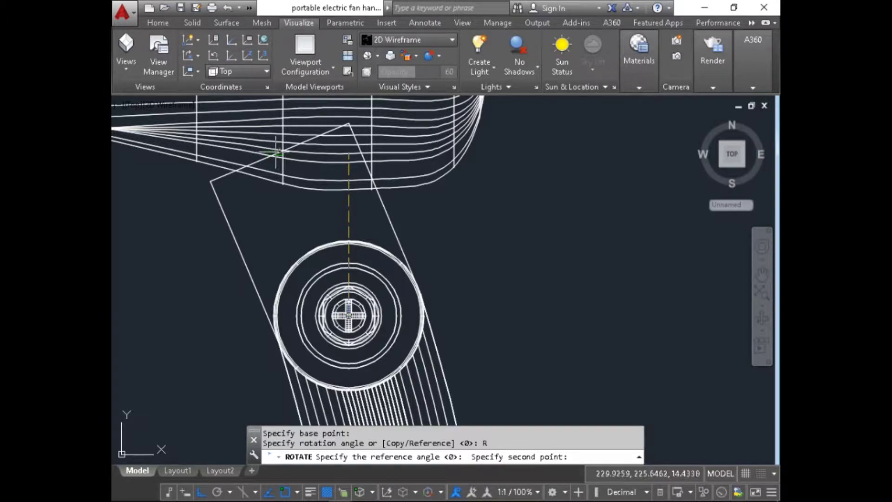
pyautogui.click(276, 152)
pyautogui.moveTo(331, 121); pyautogui.dragTo(334, 222, button='middle')
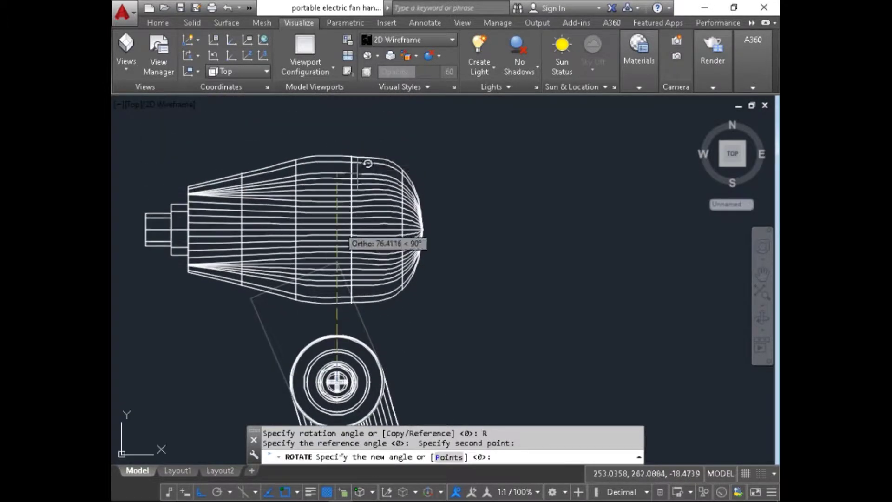
pyautogui.click(342, 104)
pyautogui.scroll(-5, 296, 200)
pyautogui.press('Escape')
pyautogui.scroll(2, 296, 201)
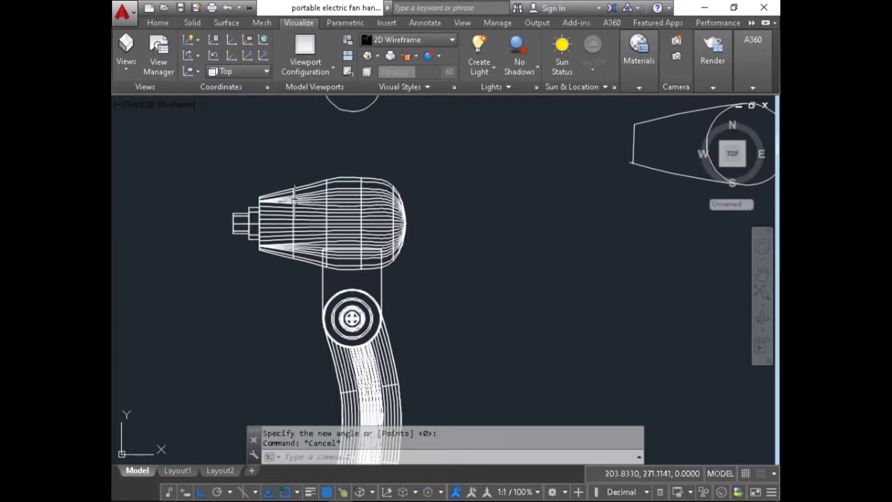
pyautogui.click(294, 201)
pyautogui.press('Escape')
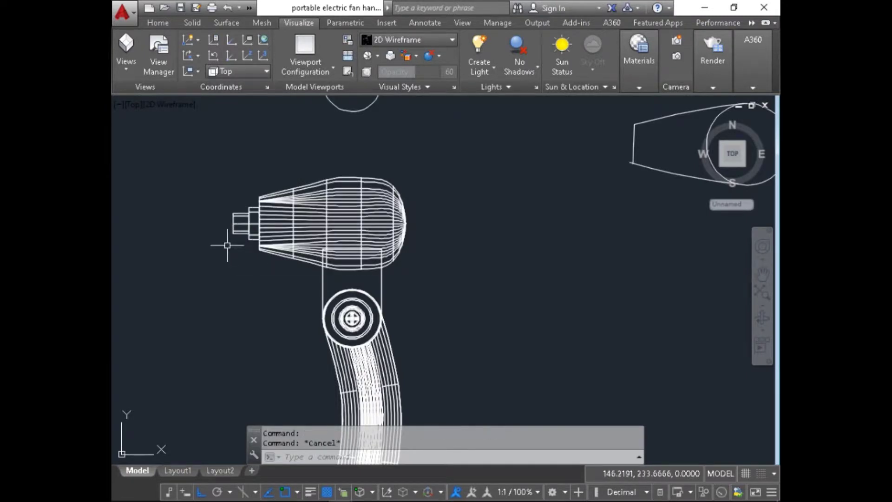
# - Move the body group slightly to the right over the upright connecting block
pyautogui.press('Escape')
pyautogui.write('m')
pyautogui.press('Return')
pyautogui.click(285, 279)
pyautogui.click(265, 229)
pyautogui.scroll(2, 244, 268)
pyautogui.press('Return')
pyautogui.click(235, 316)
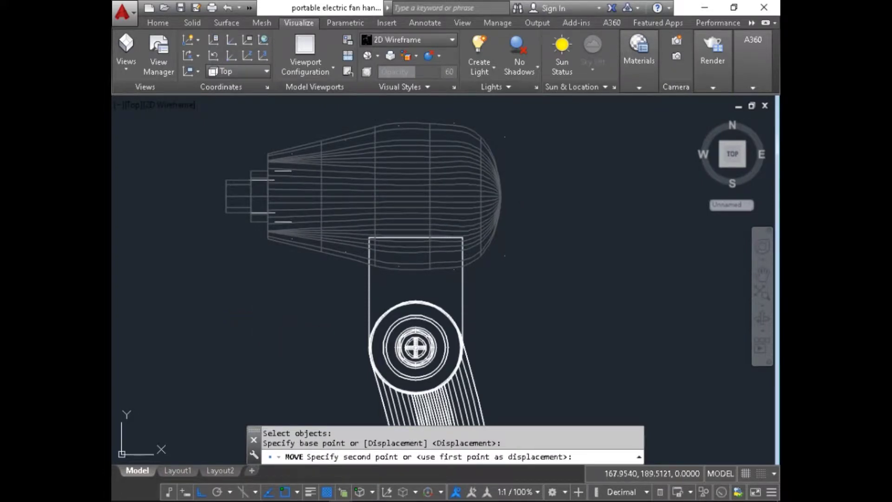
pyautogui.click(257, 315)
# - Nudge the body group slightly down toward the hinge to adjust its overlap with the connecting block
pyautogui.scroll(-3, 378, 207)
pyautogui.press('Return')
pyautogui.click(405, 180)
pyautogui.press('Return')
pyautogui.scroll(2, 557, 173)
pyautogui.click(559, 181)
pyautogui.click(555, 188)
pyautogui.scroll(-2, 444, 180)
pyautogui.press('Escape')
# - Measure the distance from the centre of the neck's end face to the midpoint of the connecting block's vertical edge in a tilted 3D view
pyautogui.click(759, 321)
pyautogui.moveTo(461, 298); pyautogui.dragTo(506, 190)
pyautogui.press('Escape')
pyautogui.write('DI')
pyautogui.press('Return')
pyautogui.scroll(4, 261, 253)
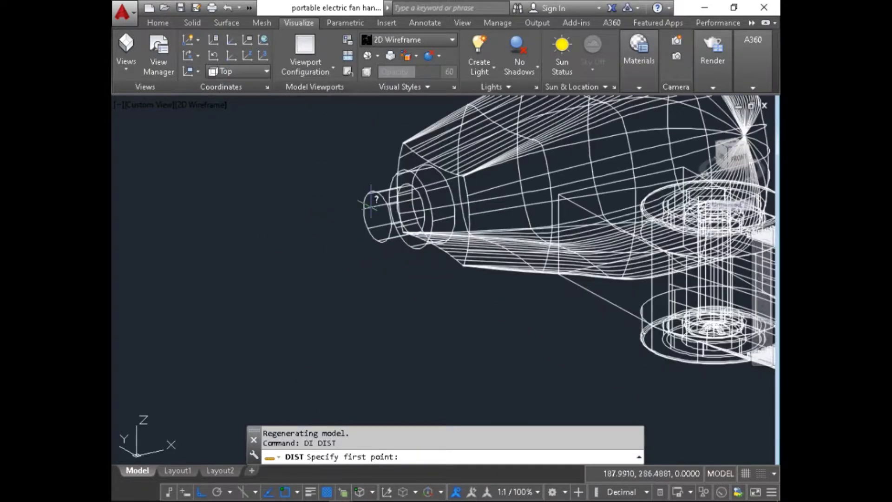
pyautogui.click(376, 216)
pyautogui.moveTo(632, 268); pyautogui.dragTo(541, 257, button='middle')
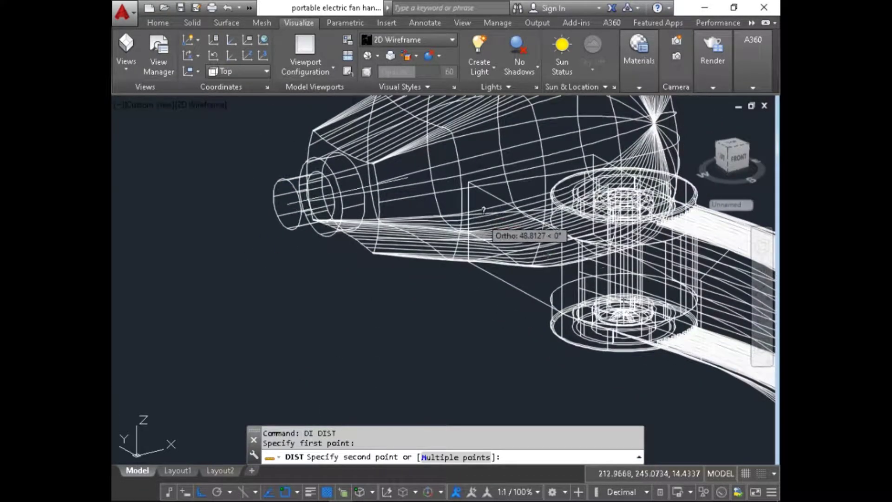
pyautogui.click(467, 222)
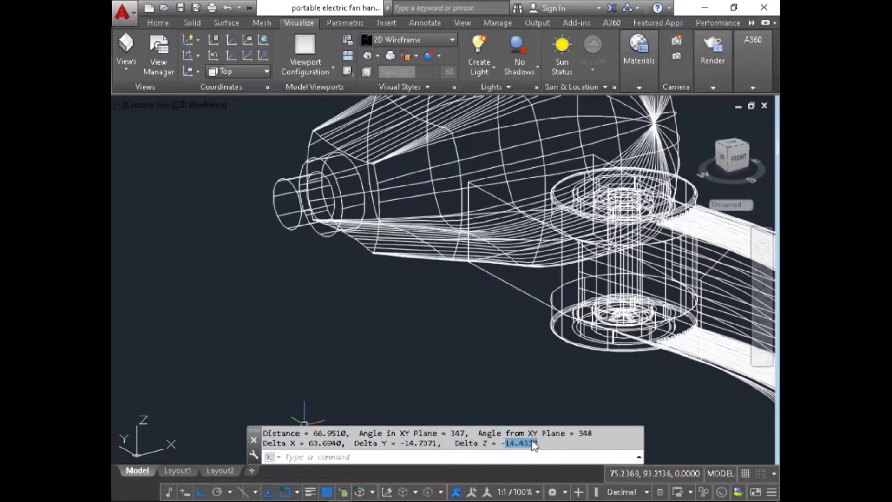
pyautogui.scroll(-4, 497, 327)
pyautogui.write('m')
pyautogui.press('Return')
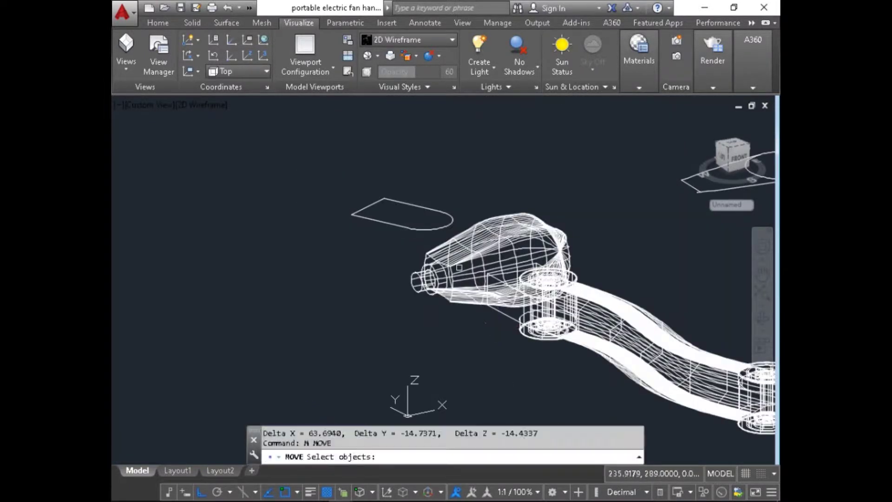
pyautogui.click(500, 325)
pyautogui.click(450, 273)
pyautogui.press('Return')
pyautogui.click(317, 279)
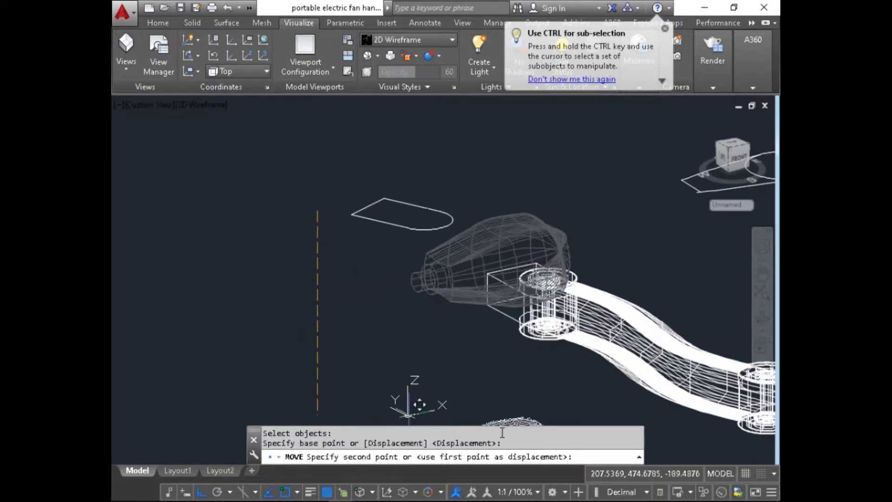
pyautogui.press('Escape')
pyautogui.hotkey('ctrl', 'v')
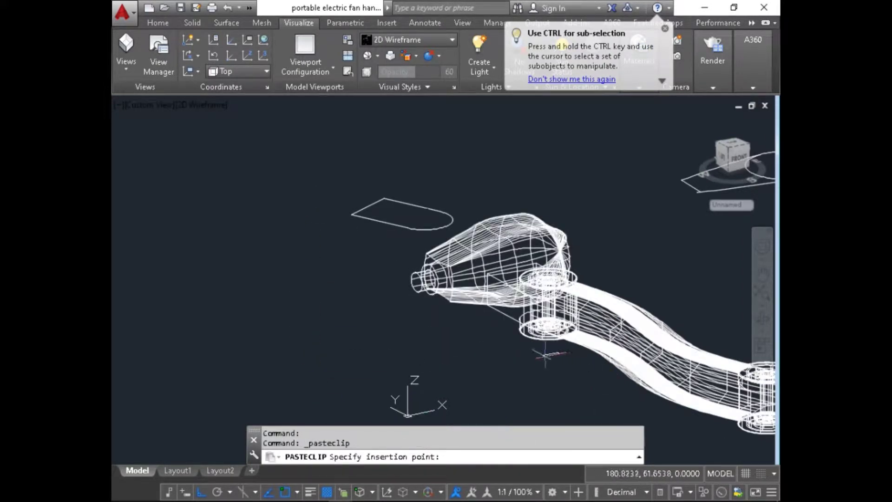
pyautogui.press('Escape')
pyautogui.scroll(2, 428, 302)
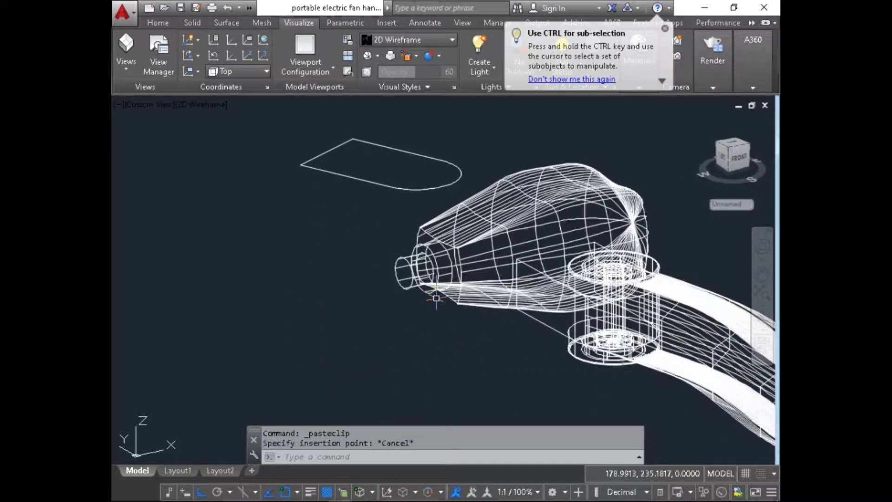
pyautogui.hotkey('ctrl', 'z')
pyautogui.hotkey('ctrl', 'z')
# - Move the body group 14.4337 units down along the Z axis to align it with the connecting block's mid-height
pyautogui.write('m')
pyautogui.press('Return')
pyautogui.click(432, 291)
pyautogui.press('Return')
pyautogui.click(379, 292)
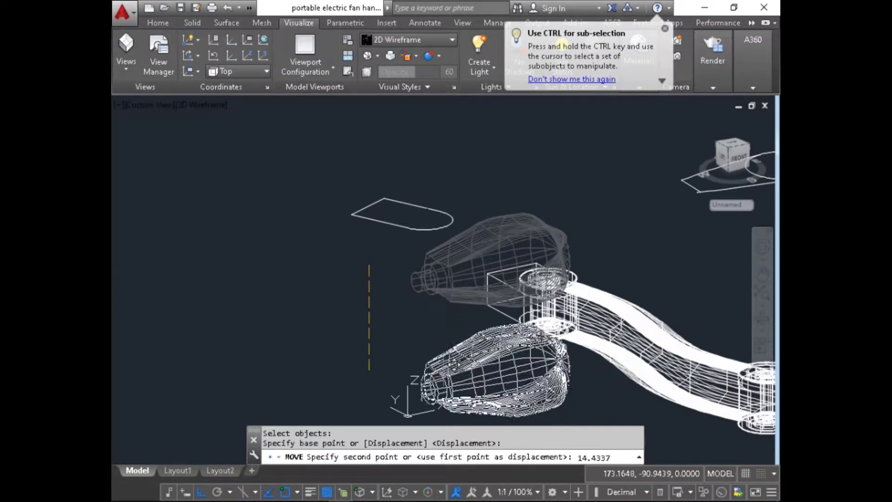
pyautogui.press('Return')
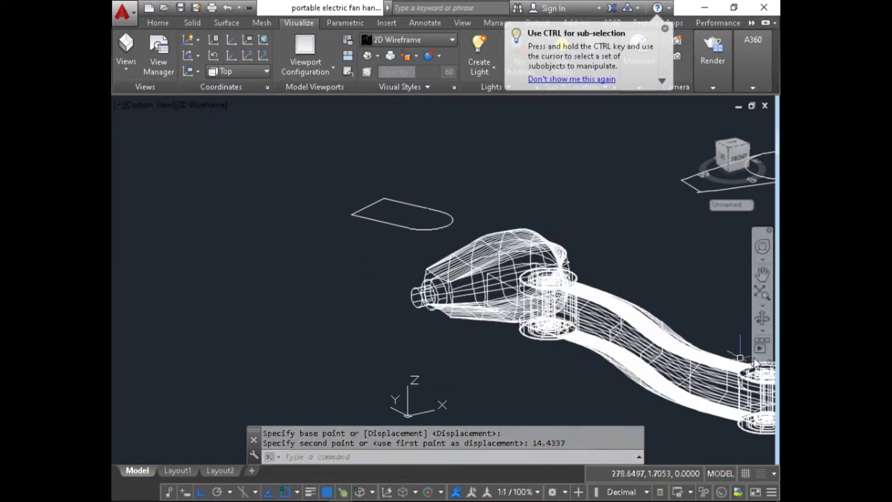
# - Orbit around the lowered body group to check its alignment with the connecting block, and restore the top view
pyautogui.click(762, 318)
pyautogui.moveTo(674, 297); pyautogui.dragTo(570, 412)
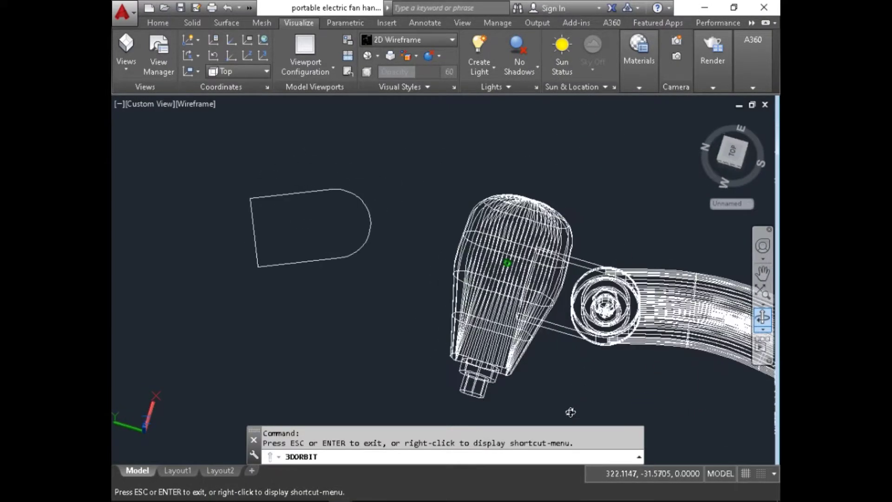
pyautogui.press('Escape')
pyautogui.write('-v')
pyautogui.press('Return')
pyautogui.write('t')
pyautogui.press('Return')
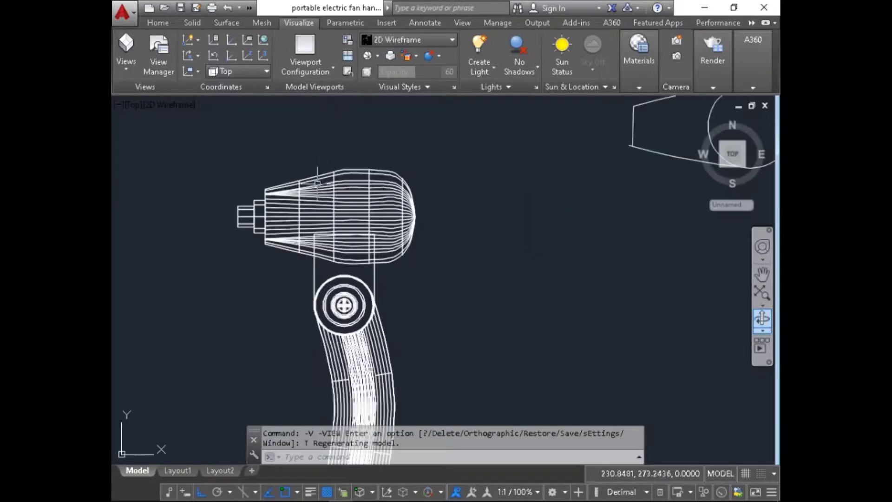
# - Move the body group a little further down in the plane so it overlaps the connecting block more
pyautogui.write('n')
pyautogui.press('Return')
pyautogui.click(318, 176)
pyautogui.scroll(2, 232, 217)
pyautogui.press('Return')
pyautogui.click(219, 223)
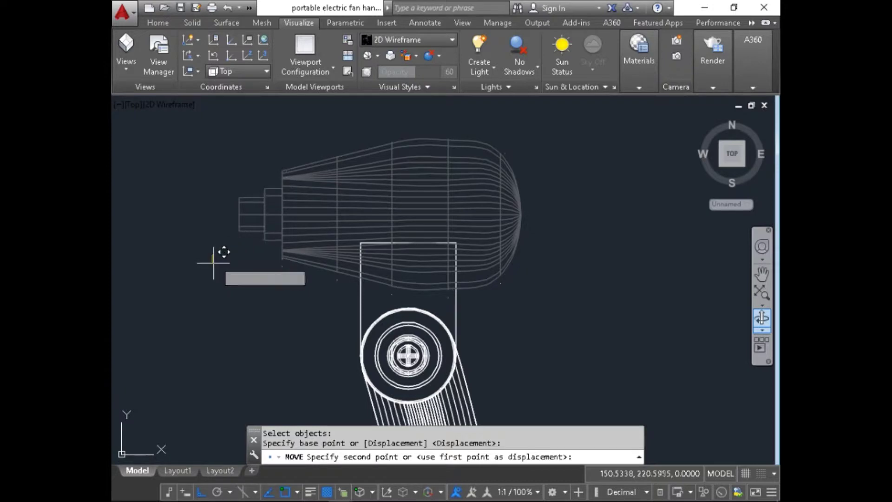
pyautogui.click(213, 263)
pyautogui.press('Escape')
pyautogui.press('Escape')
# - Ungroup the lofted body from its neck and stepped cylinder
pyautogui.click(472, 237)
pyautogui.write('ungroup')
pyautogui.press('Return')
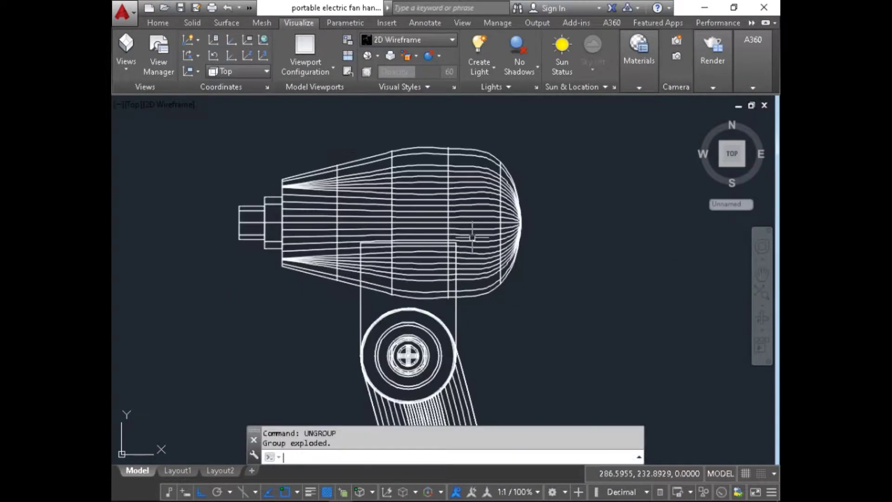
# - Unite the lofted body and the connecting block into one solid
pyautogui.write('UNI')
pyautogui.press('Return')
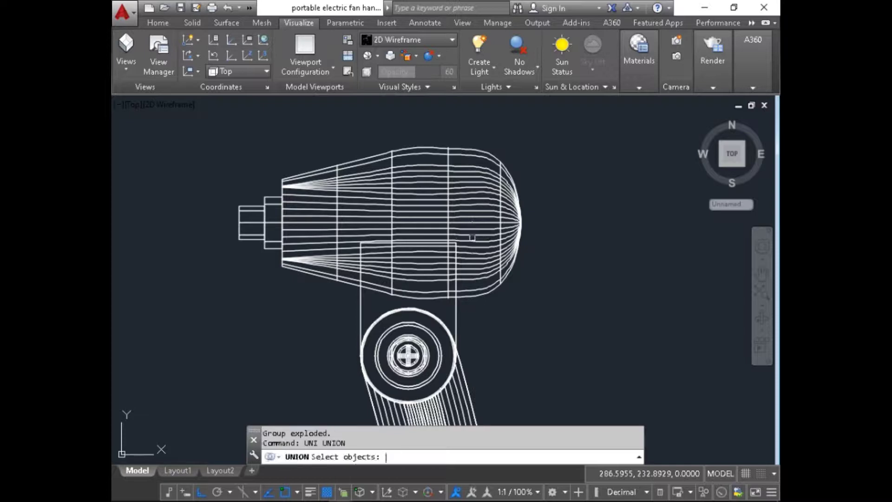
pyautogui.click(472, 236)
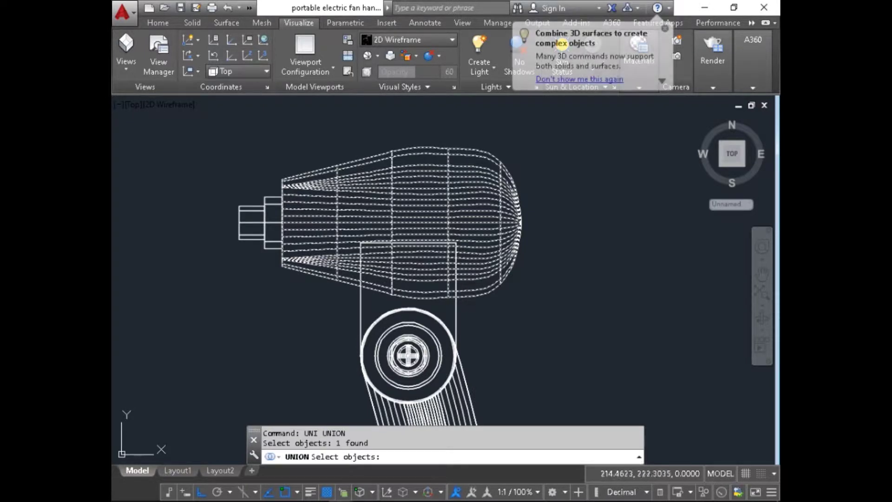
pyautogui.click(359, 306)
pyautogui.press('Return')
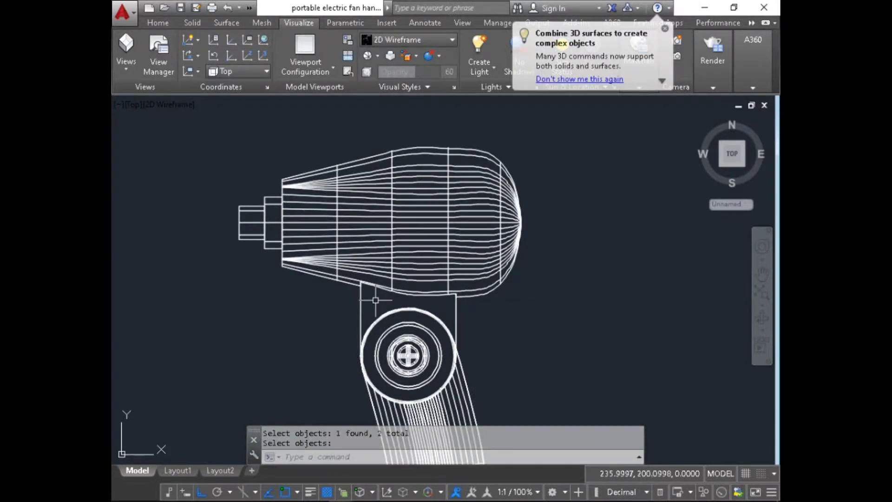
# - Display the model in the Conceptual visual style and orbit around it to inspect the joined body and hinged arm
pyautogui.write('vs')
pyautogui.press('Return')
pyautogui.write('c')
pyautogui.press('Return')
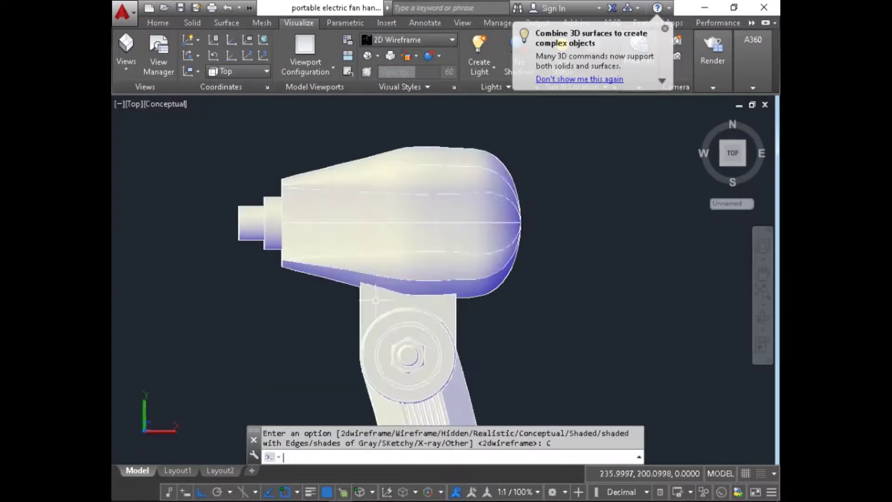
pyautogui.click(762, 317)
pyautogui.moveTo(432, 225)
pyautogui.mouseDown()
pyautogui.moveTo(433, 241)
pyautogui.moveTo(488, 174)
pyautogui.moveTo(506, 264)
pyautogui.moveTo(585, 285)
pyautogui.moveTo(396, 243)
pyautogui.moveTo(559, 280)
pyautogui.moveTo(514, 313)
pyautogui.moveTo(396, 231)
pyautogui.mouseUp()
pyautogui.press('Escape')
# - Switch back to the 2D Wireframe visual style, orbit around the united body to inspect it, and restore the top view
pyautogui.write('VS')
pyautogui.press('Return')
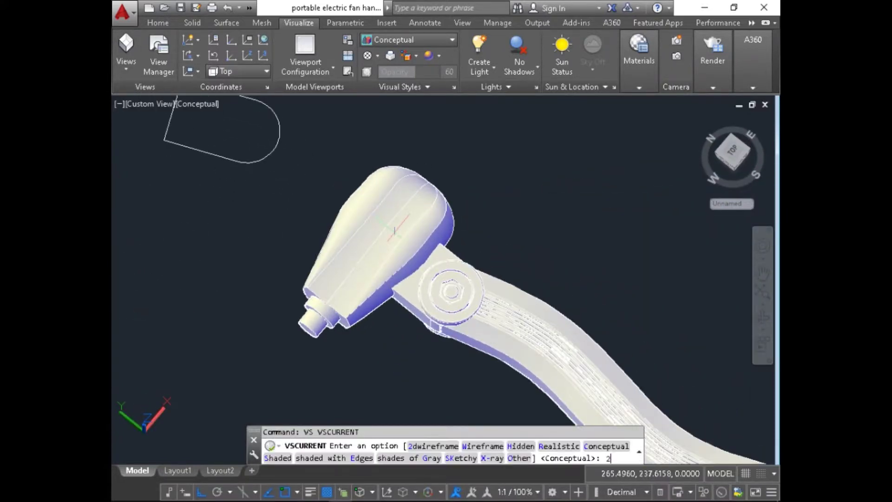
pyautogui.write('2')
pyautogui.press('Return')
pyautogui.click(762, 317)
pyautogui.moveTo(418, 242); pyautogui.dragTo(352, 253)
pyautogui.press('Escape')
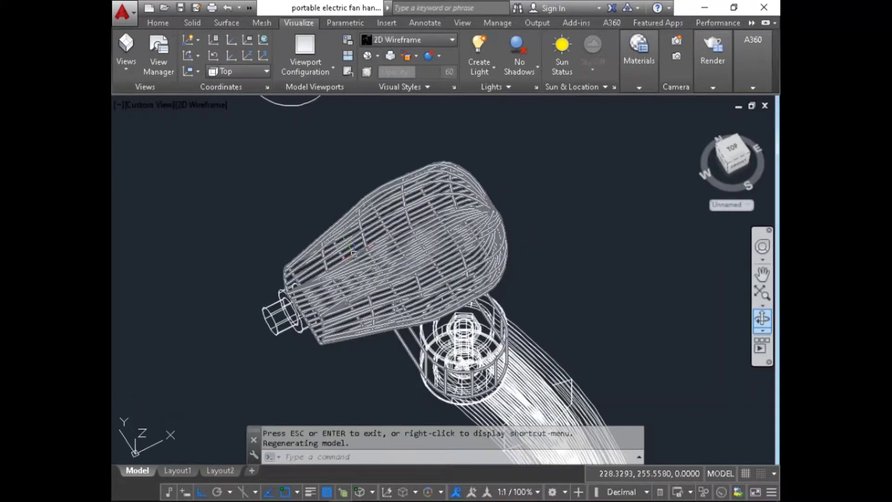
pyautogui.write('-v')
pyautogui.press('Return')
pyautogui.write('t')
pyautogui.press('Return')
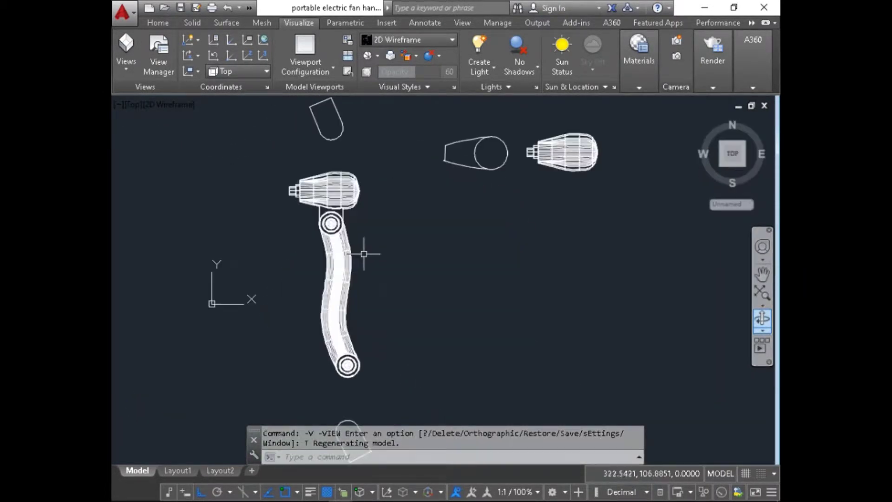
# - Draw a circle with a radius of about 55 units centred on the middle of the neck's outer end
pyautogui.scroll(5, 325, 181)
pyautogui.moveTo(322, 229); pyautogui.dragTo(515, 262, button='middle')
pyautogui.write('c')
pyautogui.press('Return')
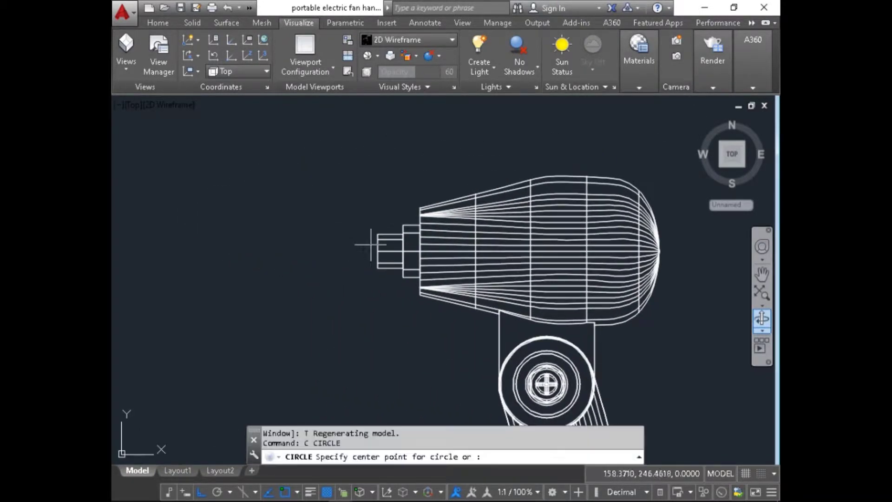
pyautogui.click(377, 251)
pyautogui.scroll(-4, 380, 181)
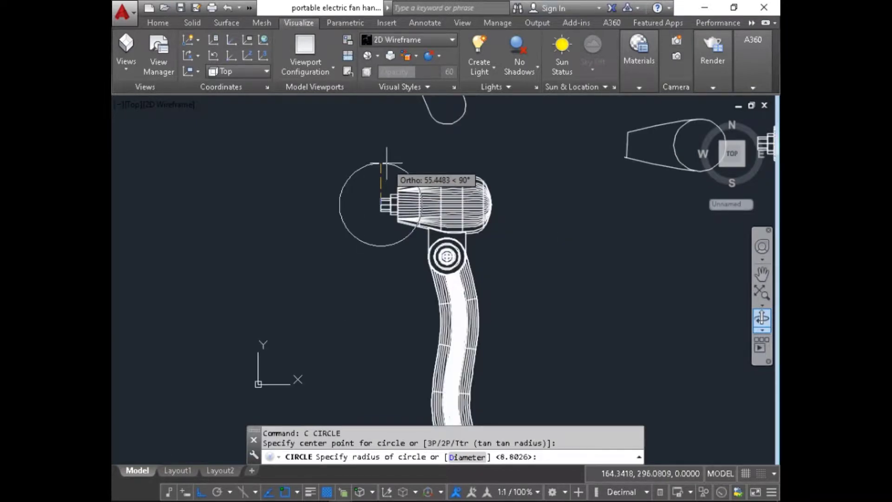
pyautogui.click(386, 164)
pyautogui.moveTo(386, 163); pyautogui.dragTo(384, 224, button='middle')
# - Draw a larger concentric circle with a radius of about 192 units from the same centre at the neck's outer end
pyautogui.press('Return')
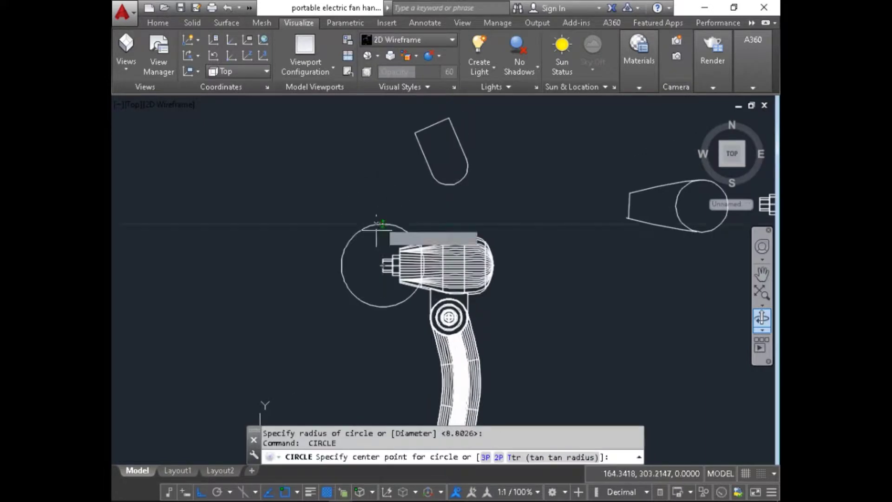
pyautogui.click(382, 265)
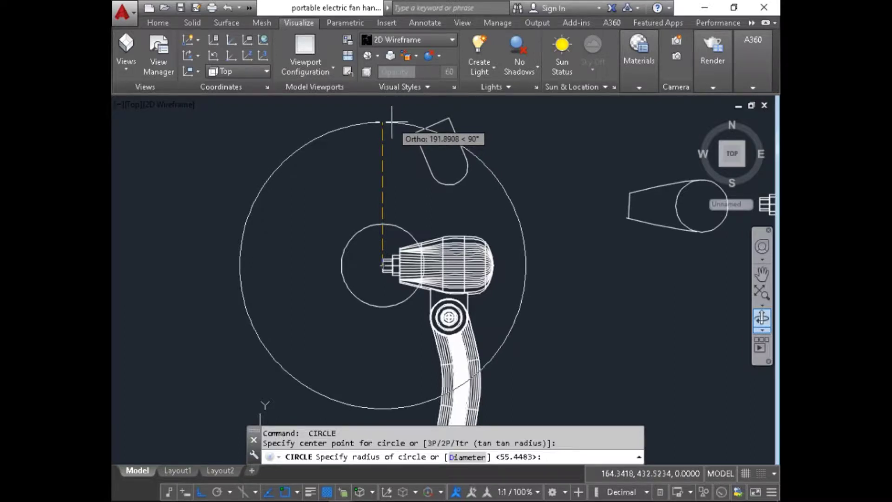
pyautogui.click(392, 122)
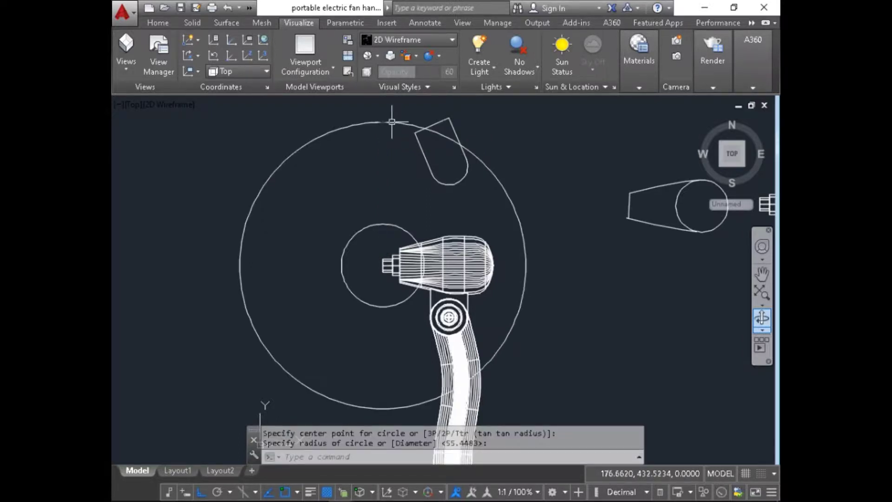
pyautogui.moveTo(327, 111); pyautogui.dragTo(339, 145, button='middle')
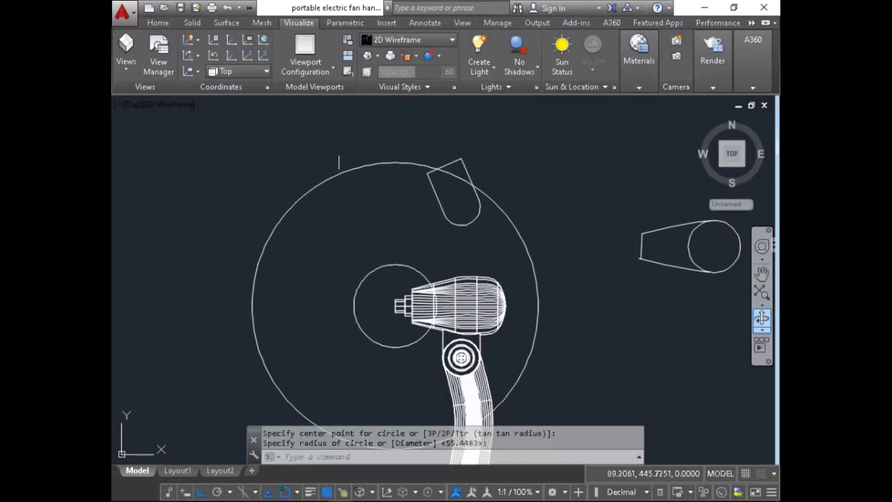
# - Draw a vertical line from the inner circle's upper quadrant to the outer circle's upper quadrant
pyautogui.press('Escape')
pyautogui.write('l')
pyautogui.press('Return')
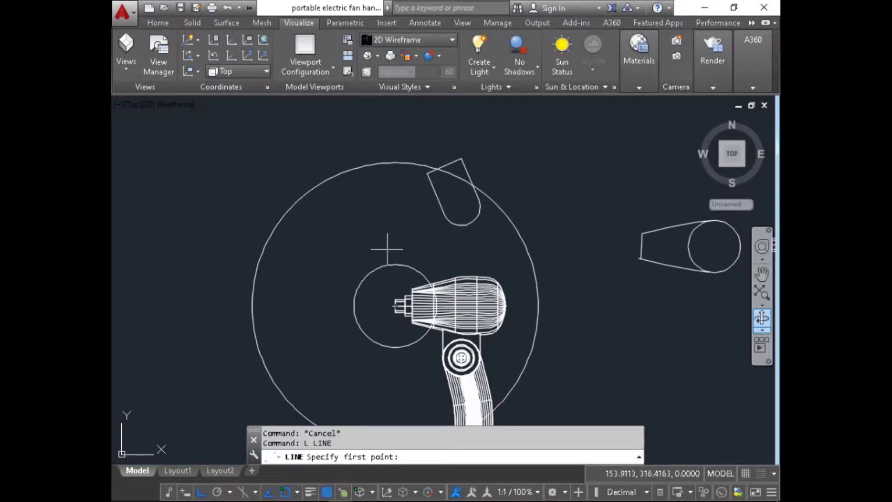
pyautogui.click(394, 264)
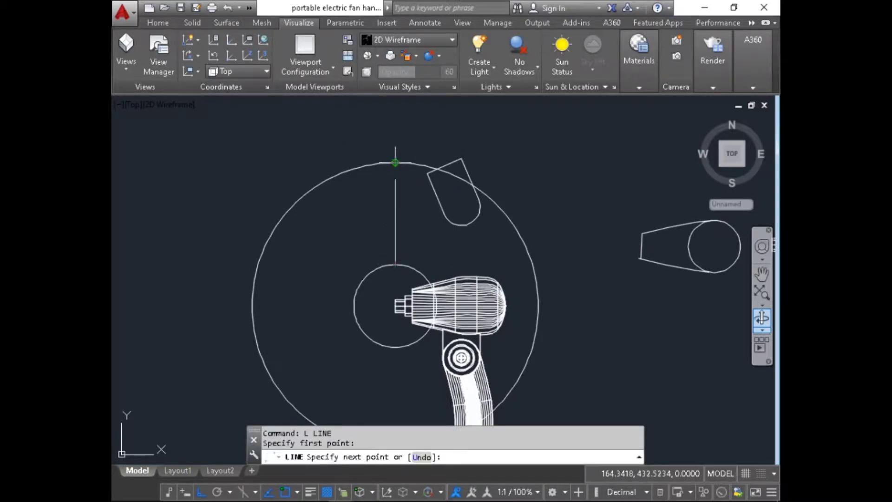
pyautogui.click(395, 162)
pyautogui.press('Escape')
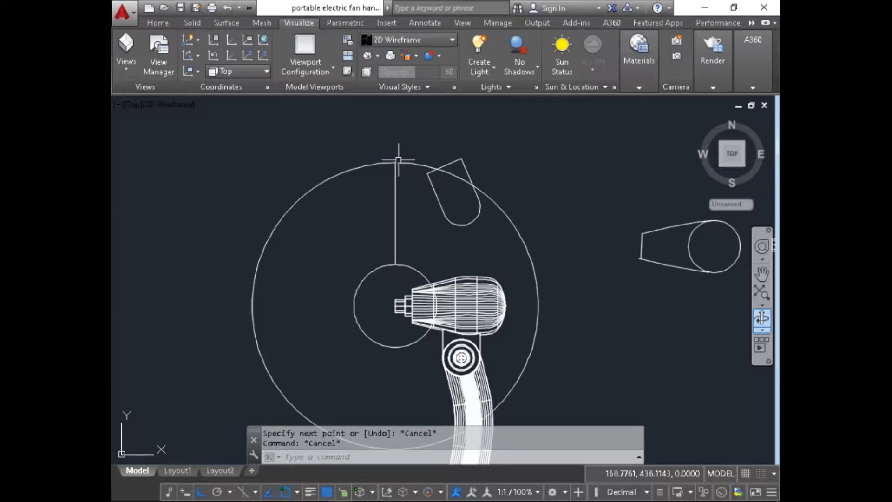
# - Begin a spline on the inner circle just right of the vertical line, turn Ortho off, and place a second fit point up and outward
pyautogui.write('spl')
pyautogui.press('Return')
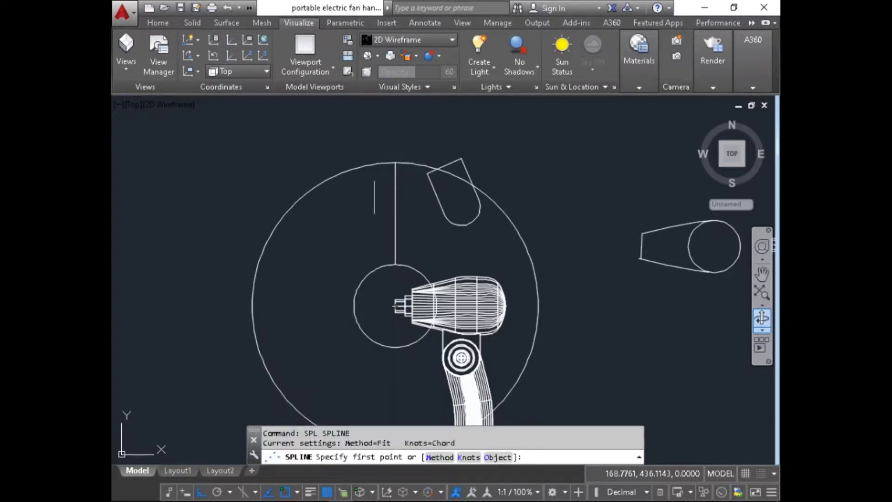
pyautogui.click(409, 267)
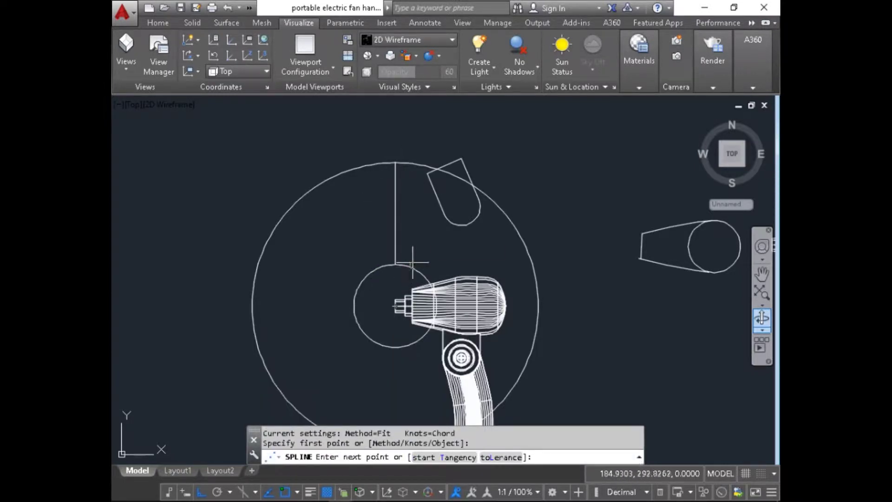
pyautogui.scroll(2, 420, 229)
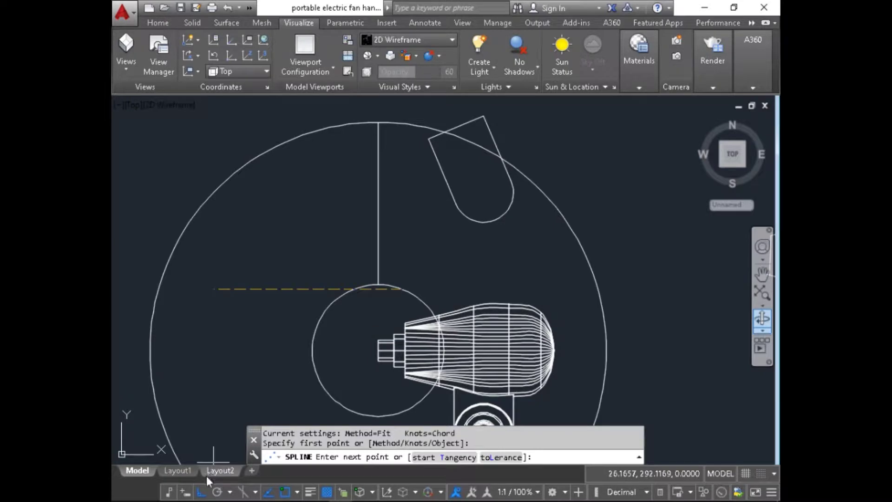
pyautogui.click(201, 492)
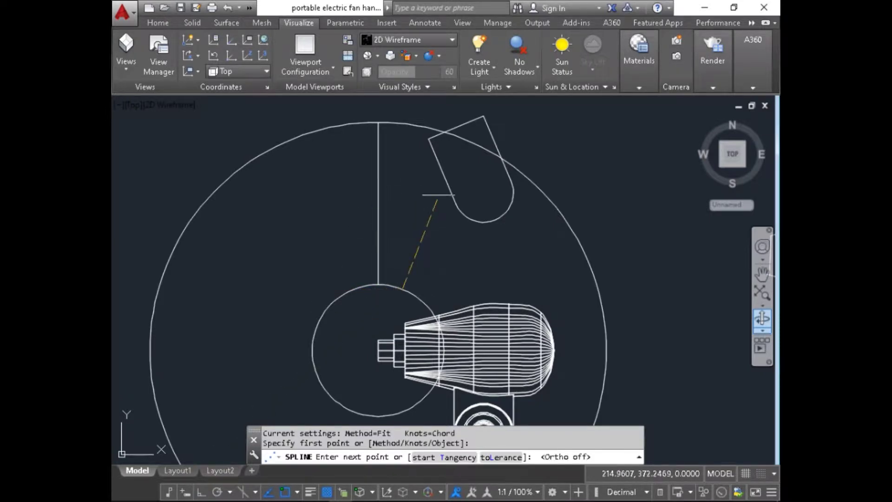
pyautogui.scroll(1, 435, 209)
pyautogui.scroll(-1, 429, 222)
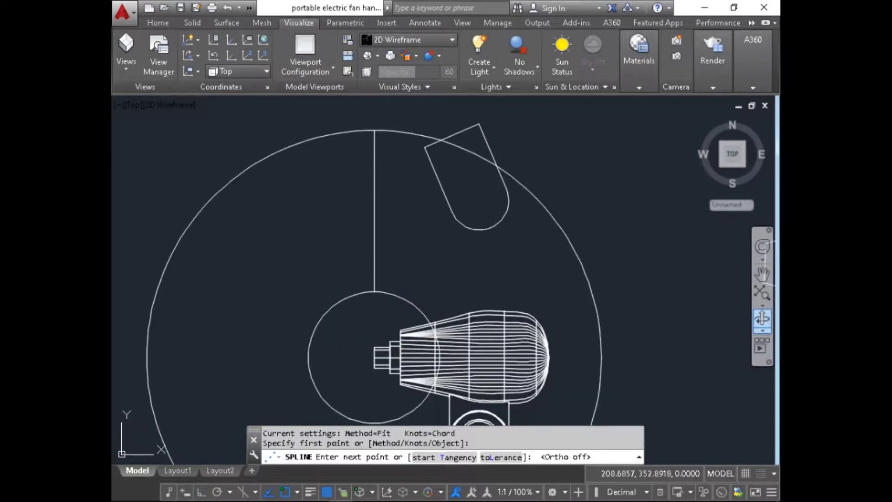
pyautogui.click(410, 277)
pyautogui.scroll(2, 423, 163)
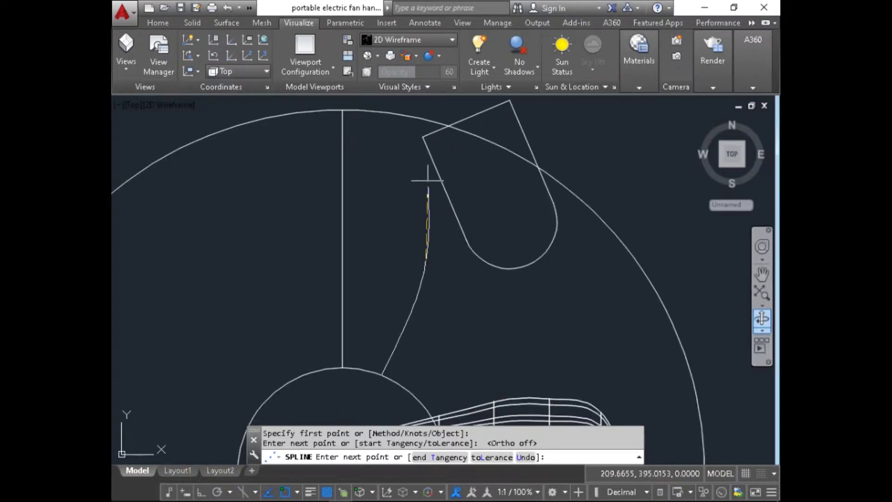
pyautogui.click(428, 169)
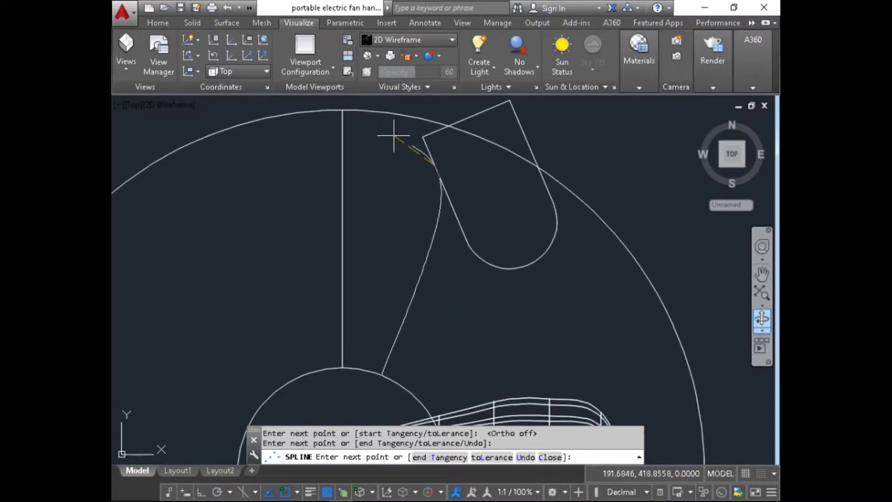
pyautogui.hotkey('ctrl', 'z')
pyautogui.scroll(2, 400, 139)
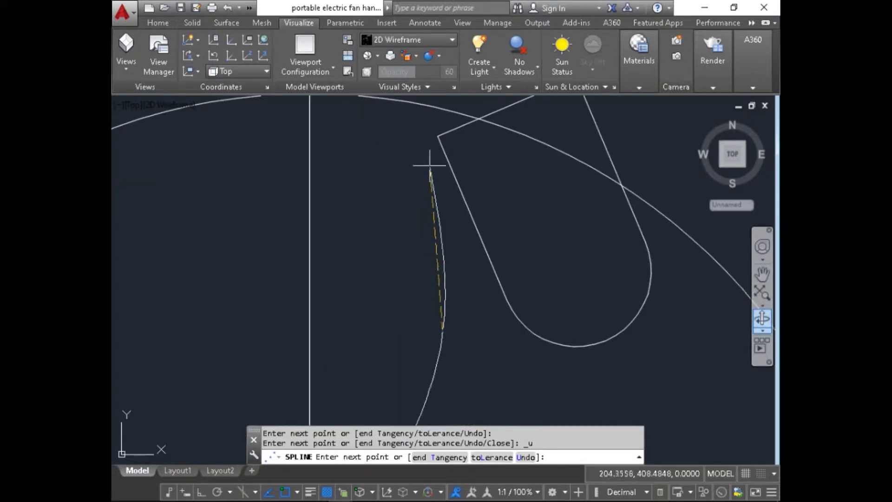
# - With object snap off, continue the spline up beside the round-ended outline and curve it over to finish at the vertical line's upper end
pyautogui.press('F3')
pyautogui.scroll(-2, 453, 182)
pyautogui.click(450, 181)
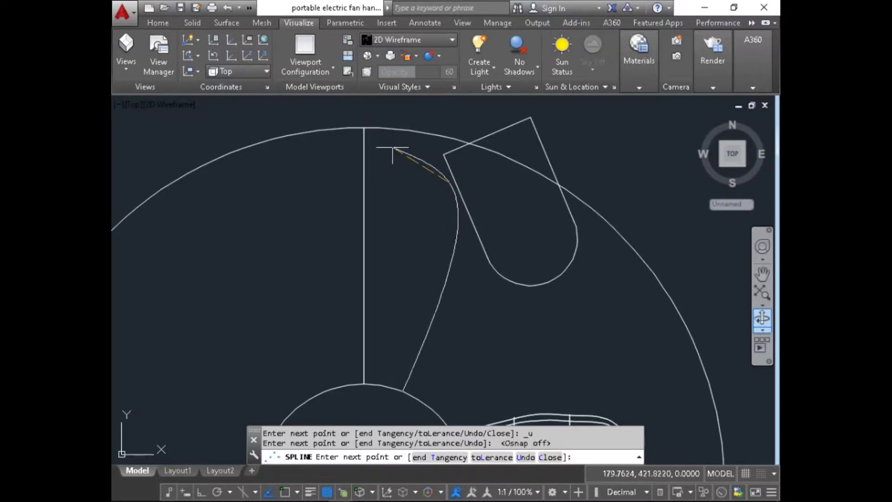
pyautogui.scroll(2, 396, 143)
pyautogui.click(425, 140)
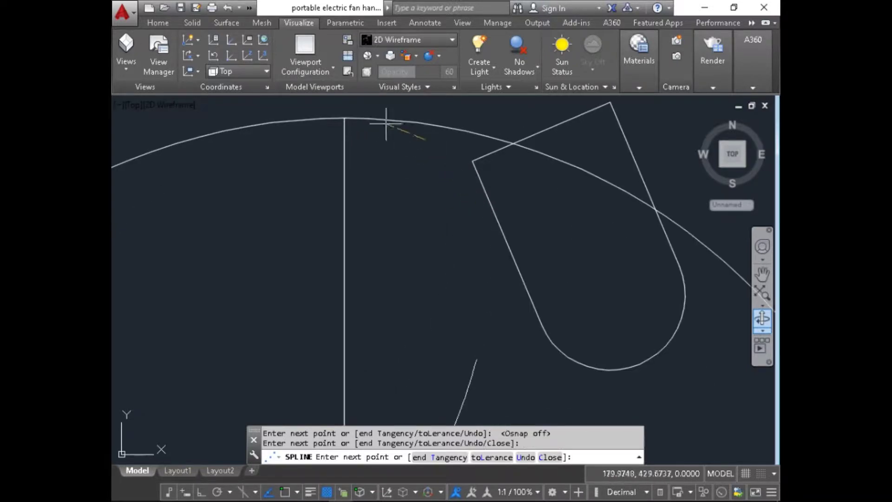
pyautogui.click(345, 120)
pyautogui.scroll(-2, 345, 120)
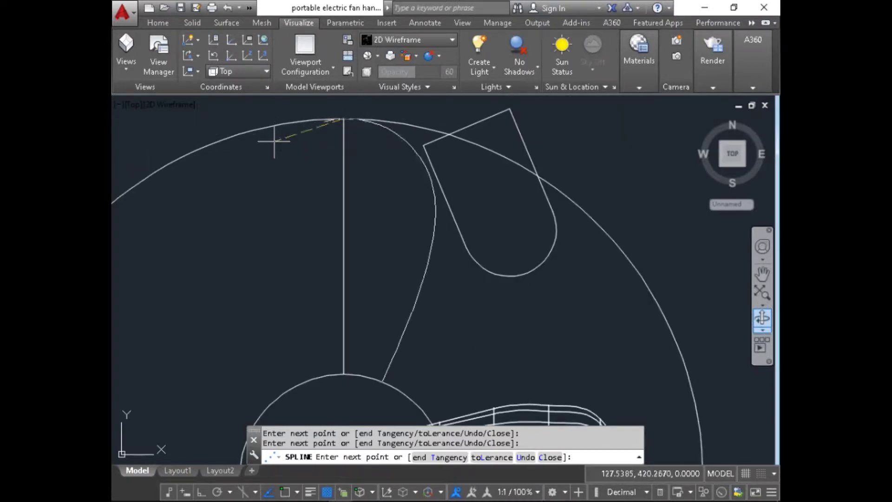
pyautogui.press('Return')
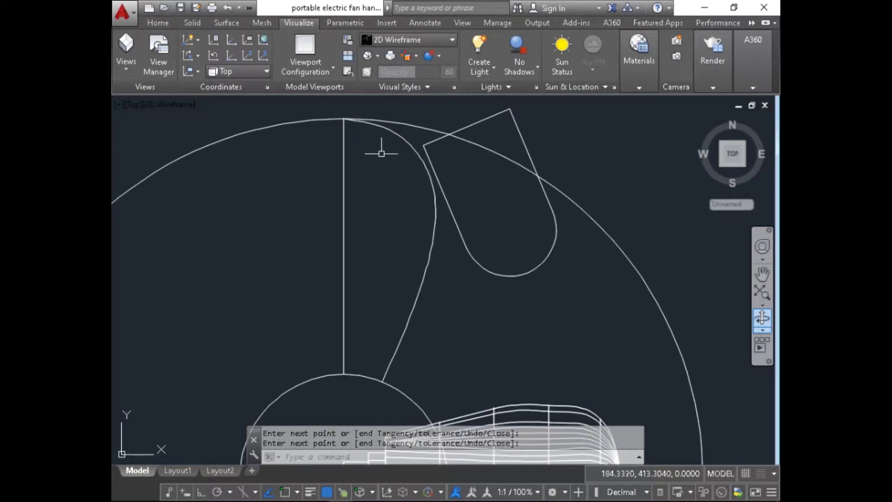
# - Mirror the spline across the vertical line with Ortho and object snap on, keeping the source curve
pyautogui.write('mi')
pyautogui.press('Return')
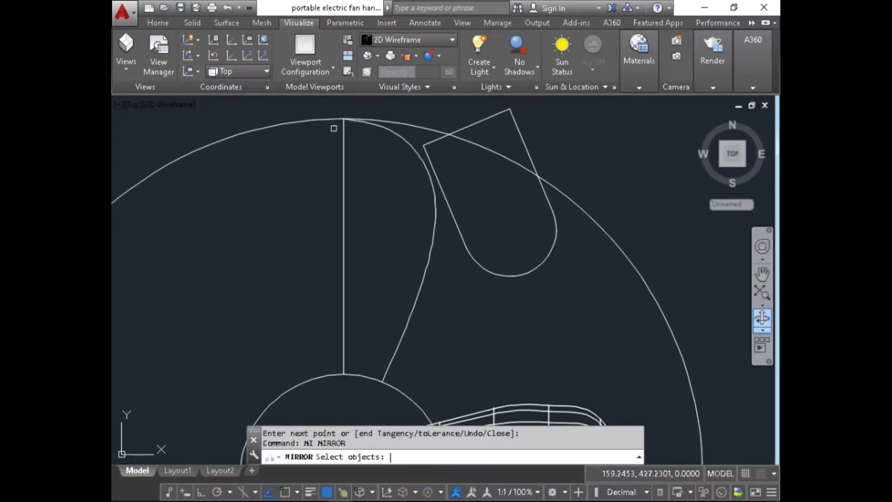
pyautogui.click(417, 147)
pyautogui.scroll(-4, 417, 148)
pyautogui.press('Return')
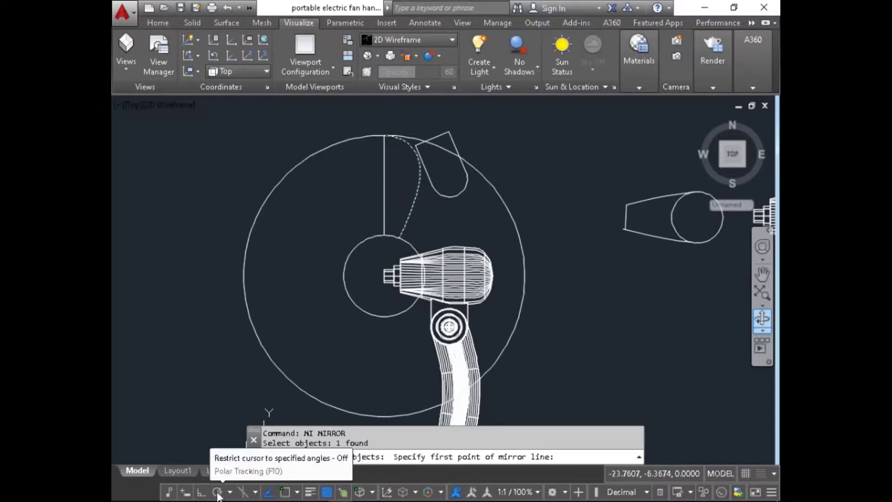
pyautogui.click(199, 492)
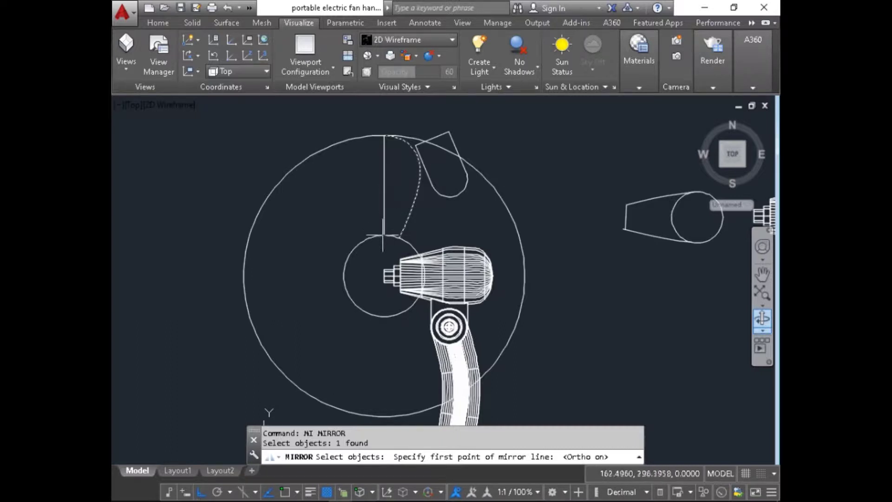
pyautogui.press('F3')
pyautogui.press('F3')
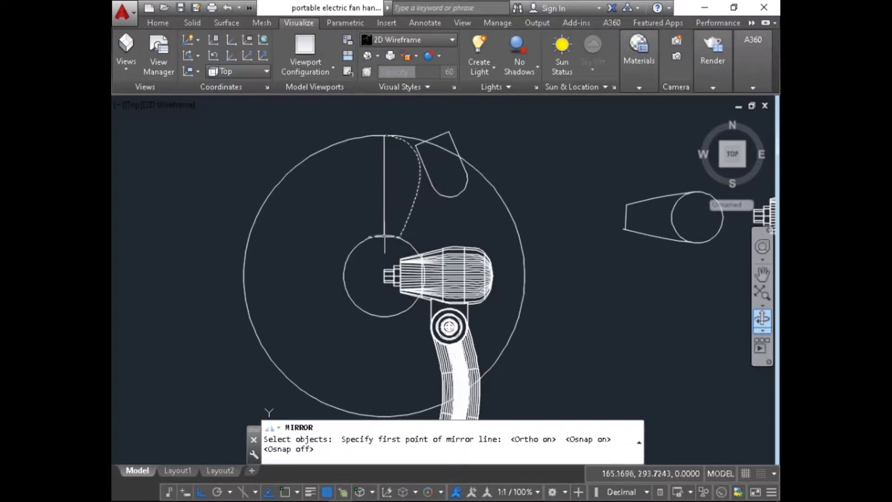
pyautogui.click(383, 235)
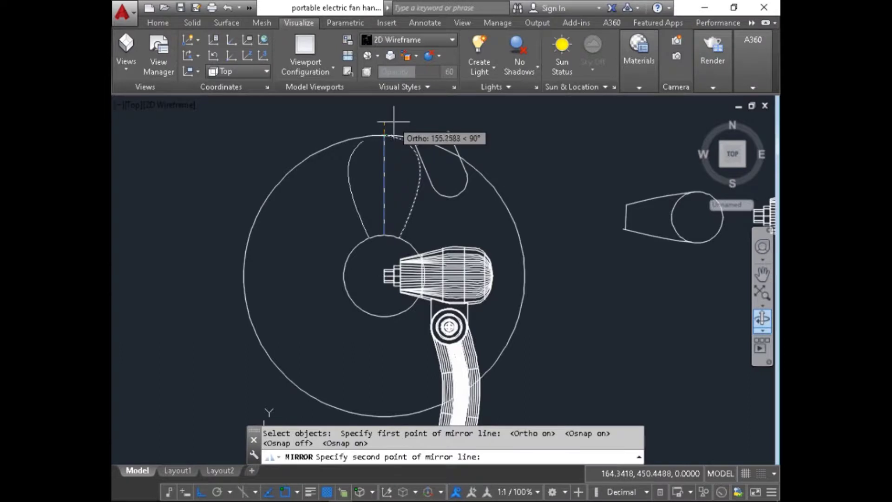
pyautogui.click(383, 135)
pyautogui.scroll(4, 380, 136)
pyautogui.scroll(4, 382, 132)
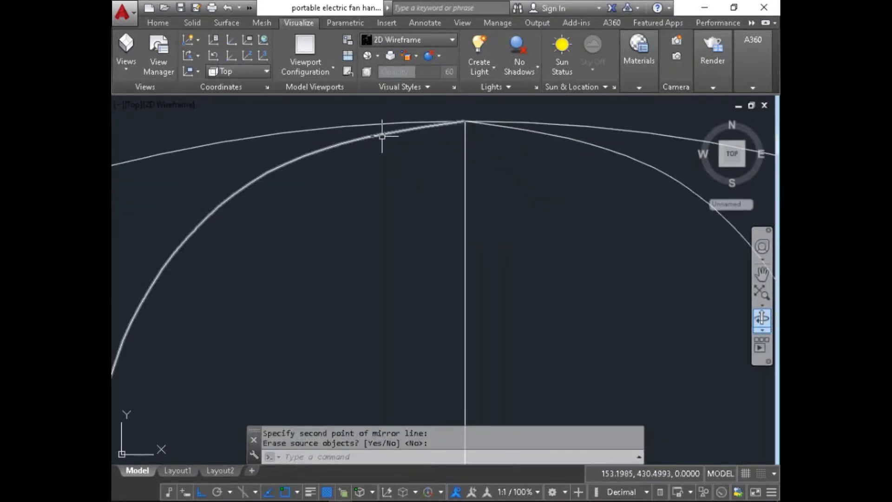
pyautogui.press('Return')
# - Stretch the upper endpoints of both splines onto the vertical line's upper end so the blade outline closes at its tip
pyautogui.scroll(4, 448, 114)
pyautogui.click(562, 160)
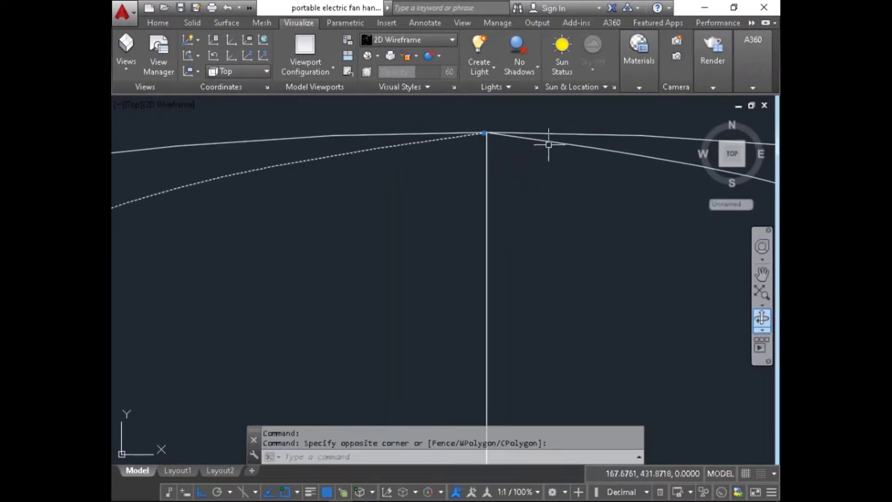
pyautogui.scroll(4, 523, 133)
pyautogui.click(451, 136)
pyautogui.scroll(4, 395, 116)
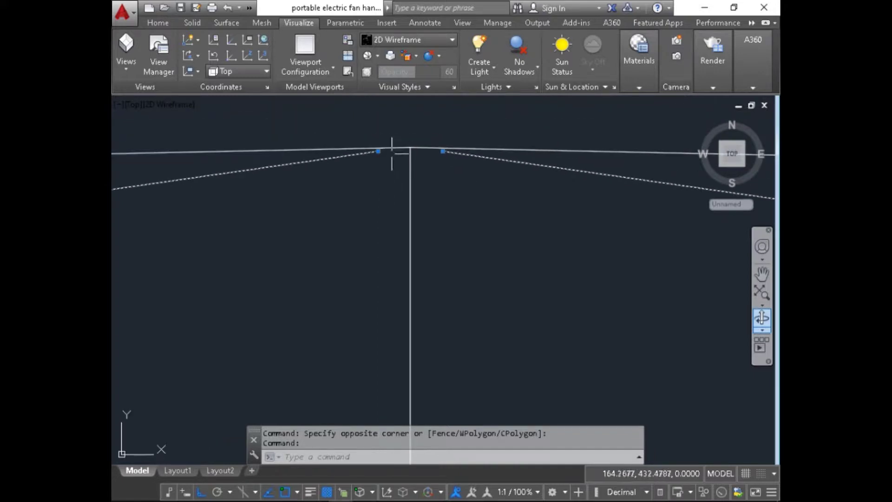
pyautogui.click(377, 150)
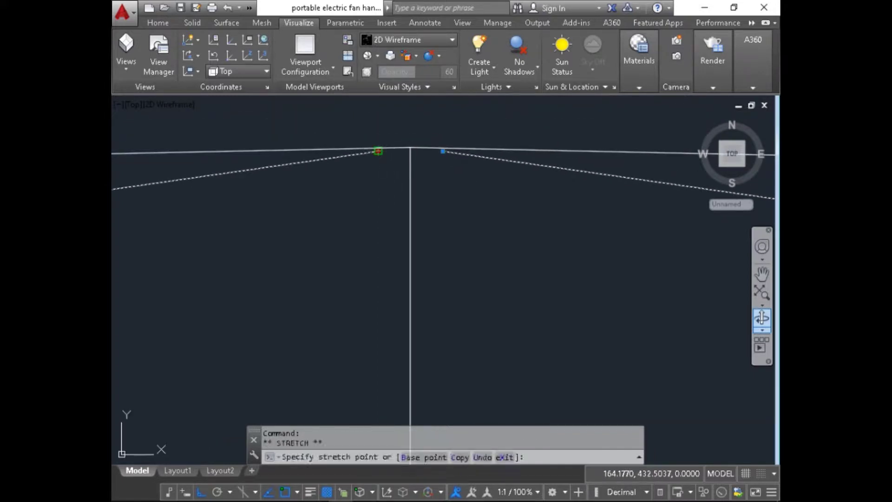
pyautogui.click(410, 148)
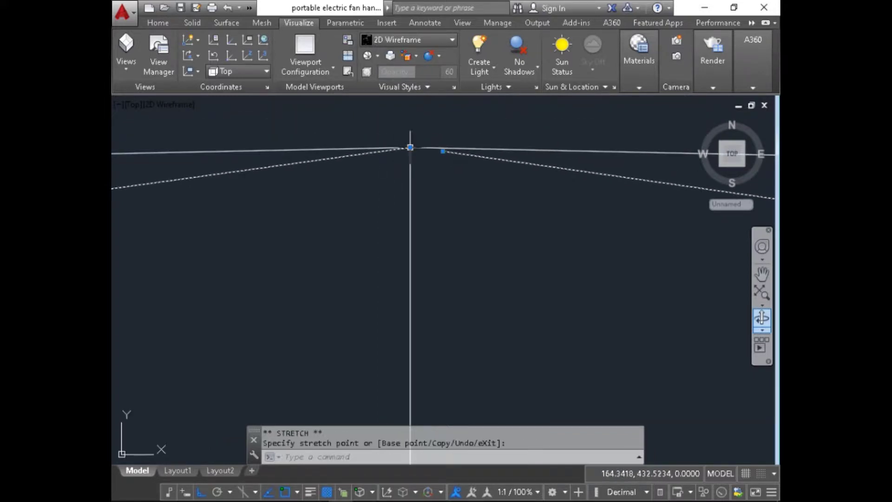
pyautogui.click(443, 151)
pyautogui.press('Escape')
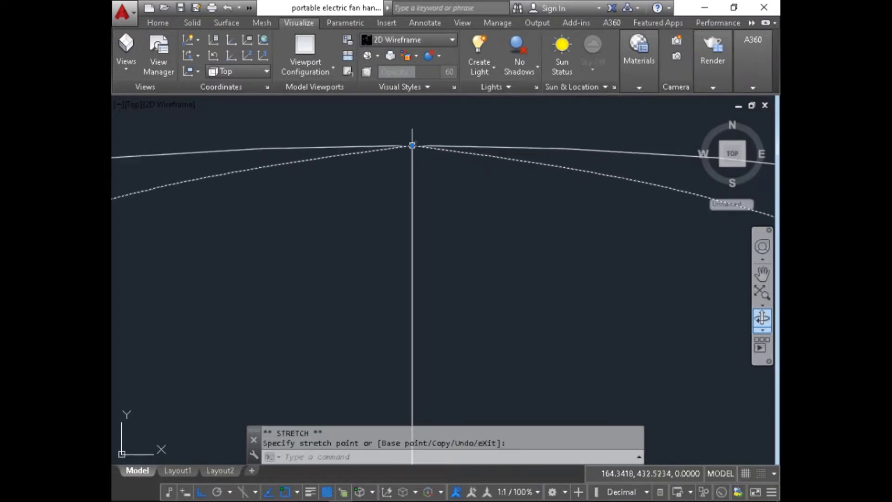
pyautogui.scroll(-5, 414, 237)
pyautogui.press('Escape')
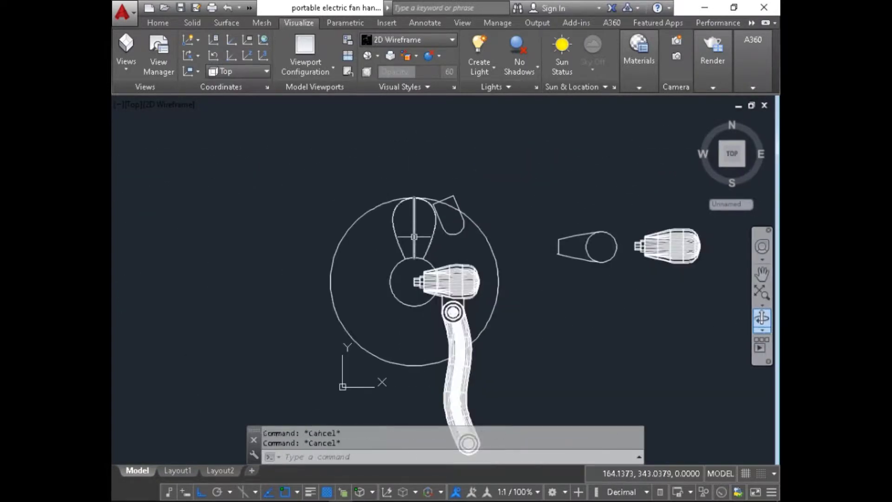
# - Delete the vertical construction line inside the blade outline
pyautogui.scroll(3, 415, 234)
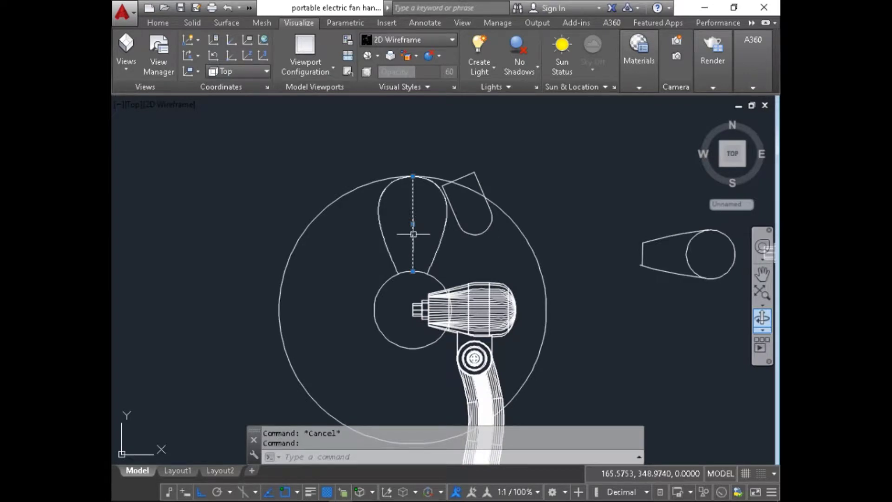
pyautogui.press('Delete')
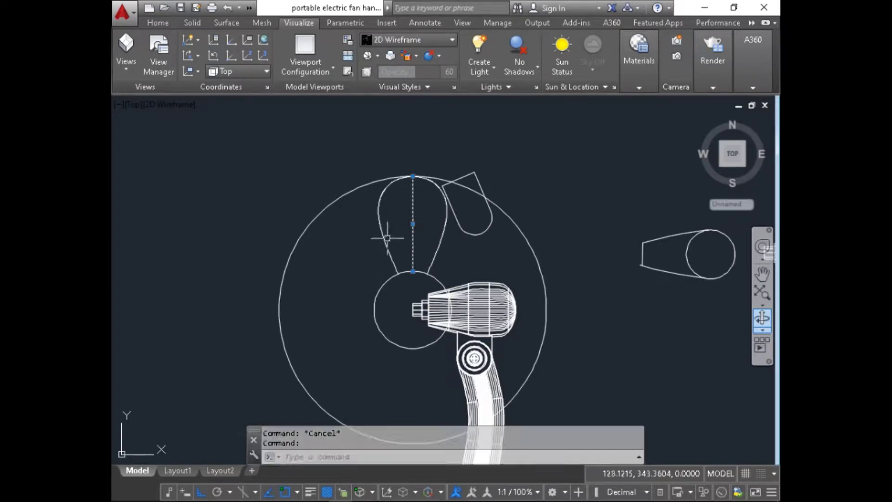
pyautogui.scroll(4, 413, 234)
pyautogui.press('Delete')
pyautogui.scroll(-3, 427, 231)
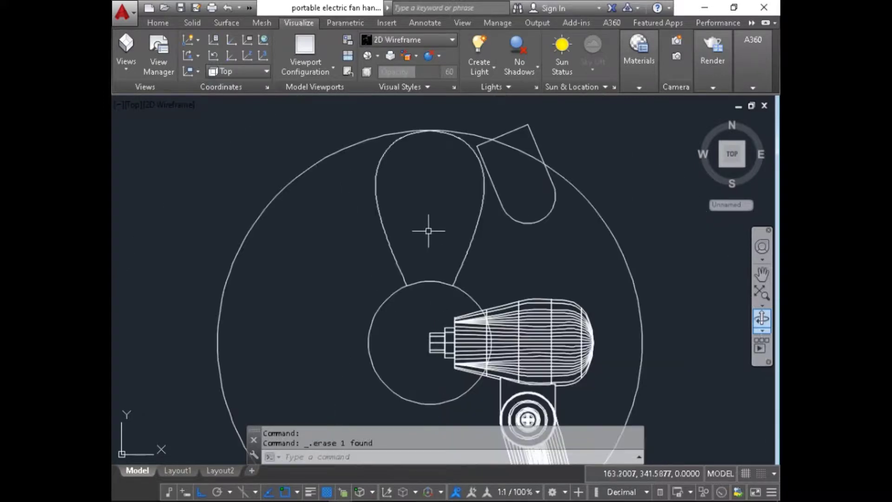
# - Start a helix at the inner circle's centre, with base and top radii of about 55.45 picked on that circle
pyautogui.click(768, 318)
pyautogui.moveTo(414, 310); pyautogui.dragTo(339, 332)
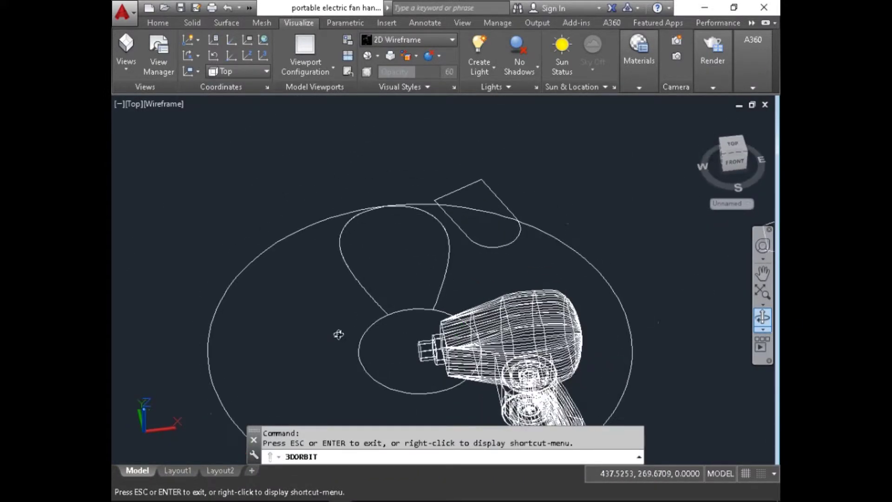
pyautogui.press('Escape')
pyautogui.write('G')
pyautogui.press('BackSpace')
pyautogui.write('HELIX')
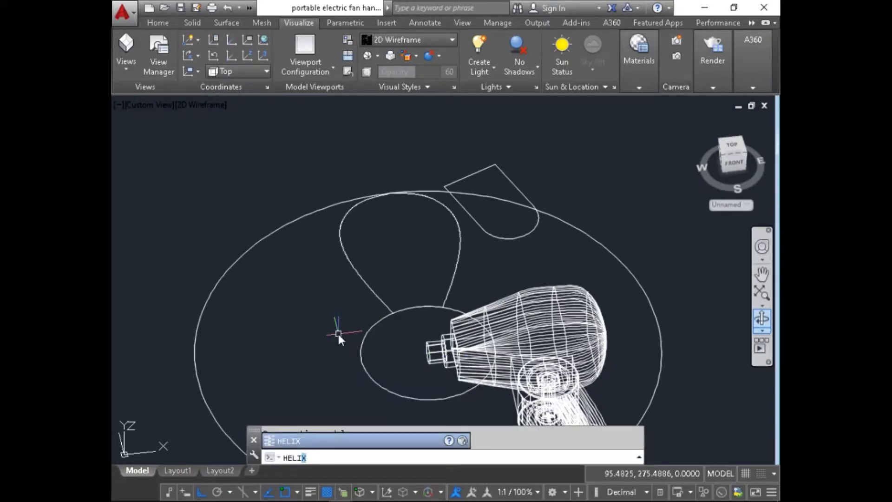
pyautogui.press('Return')
pyautogui.scroll(2, 424, 305)
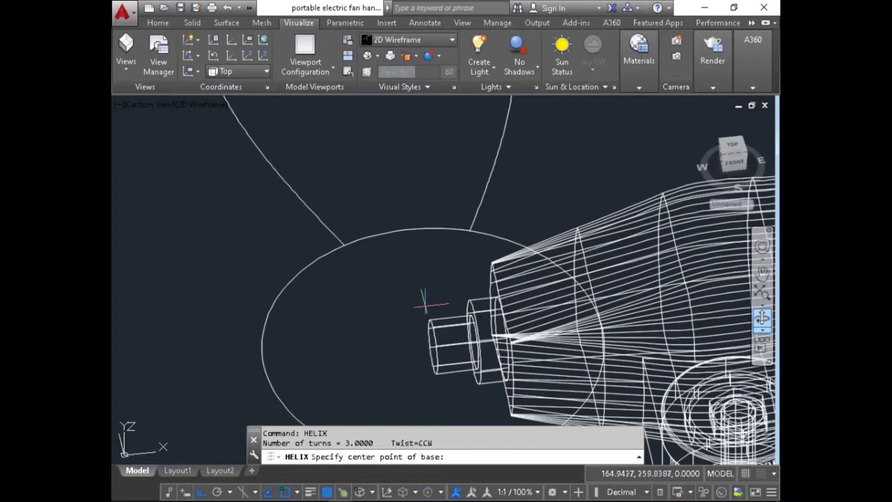
pyautogui.click(432, 344)
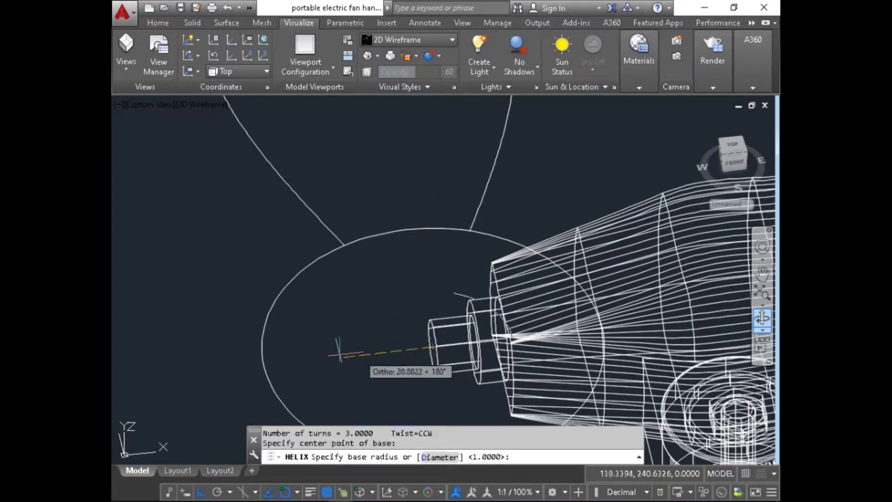
pyautogui.click(263, 365)
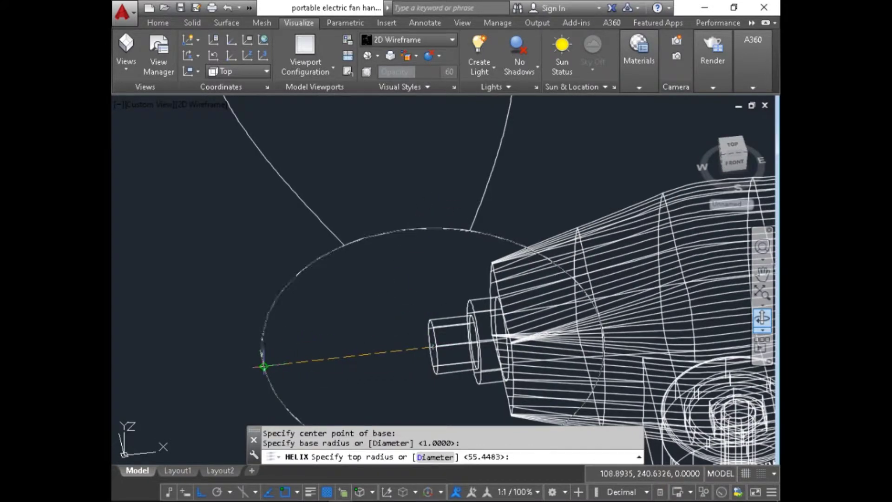
pyautogui.click(261, 357)
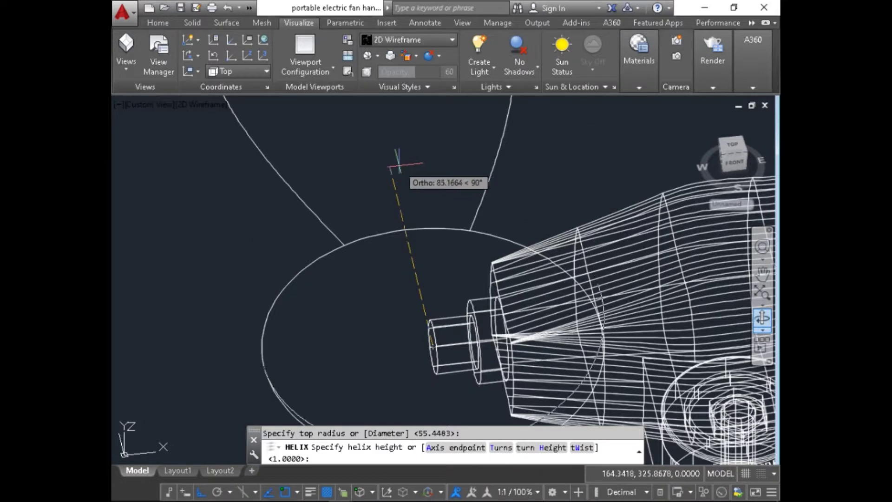
# - Finish the helix with 1 turn and a distance of 0.5 between turns
pyautogui.scroll(-1, 378, 194)
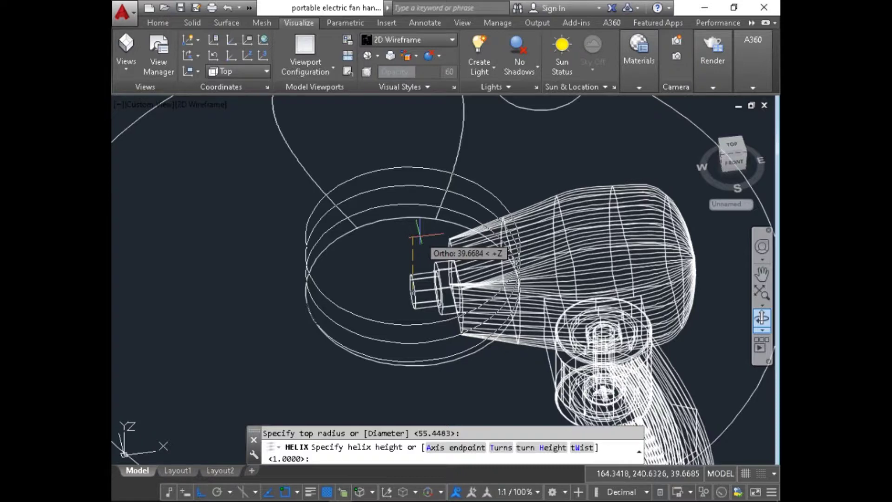
pyautogui.write('T')
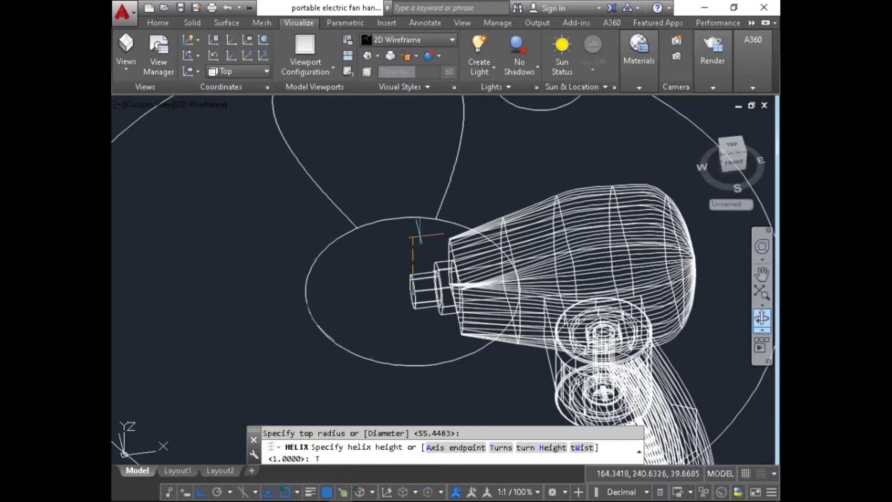
pyautogui.press('Return')
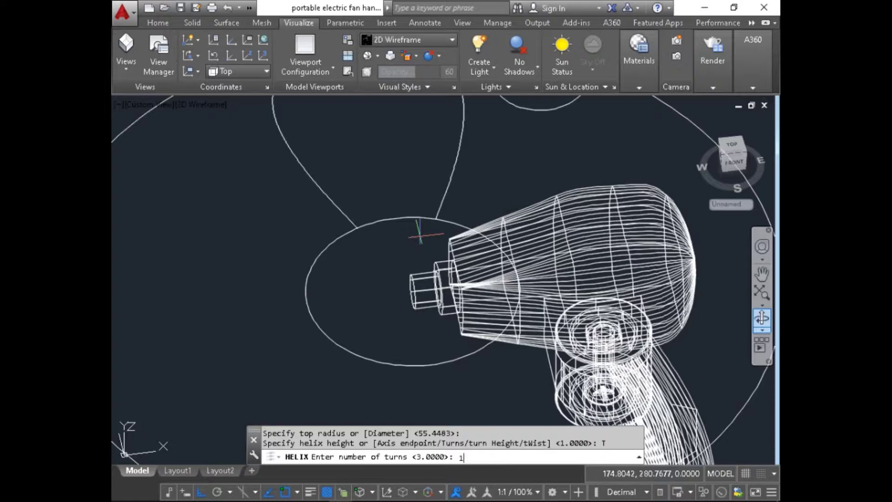
pyautogui.write('1')
pyautogui.press('Return')
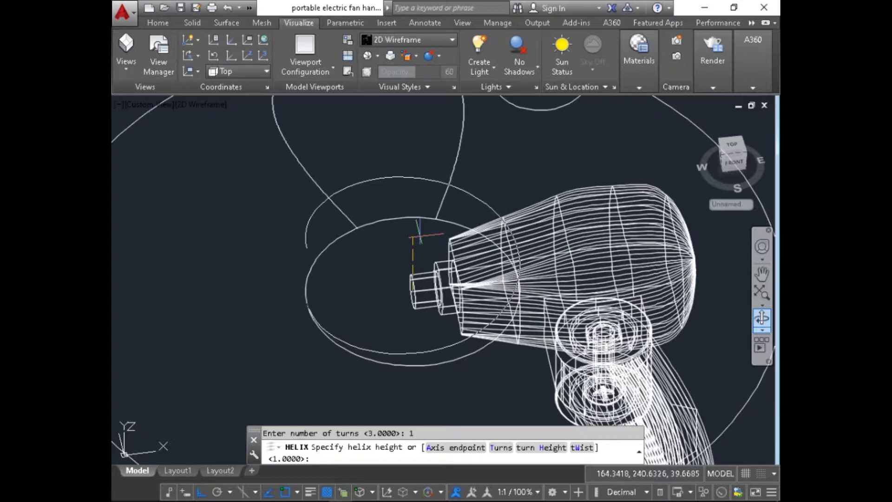
pyautogui.write('H')
pyautogui.press('Return')
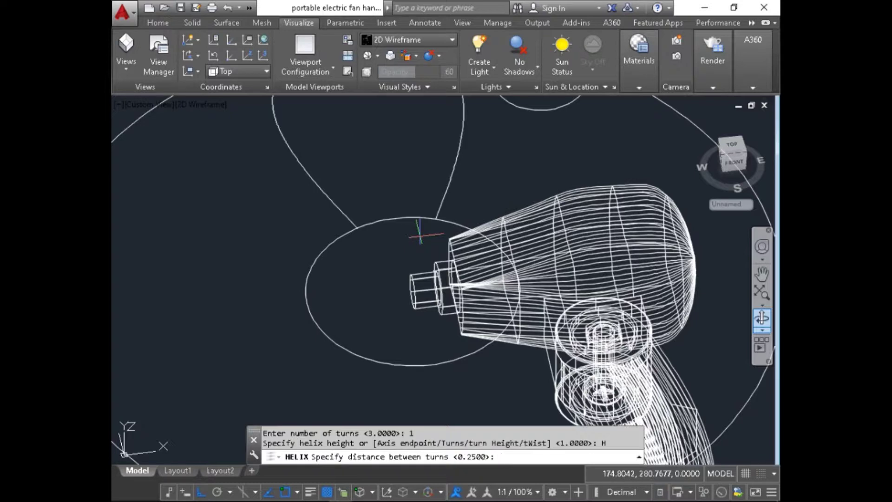
pyautogui.write('.5')
pyautogui.press('Return')
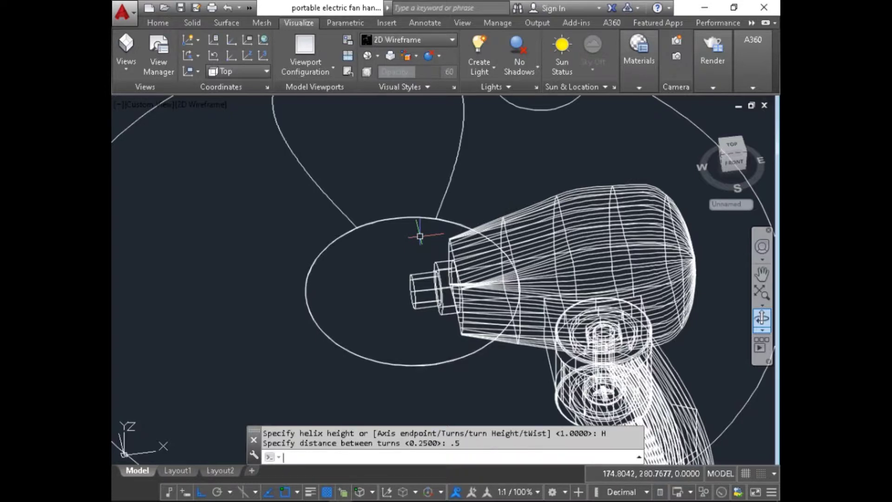
# - Select the new helix and try to stretch its end point upward along the Z axis
pyautogui.scroll(-6, 381, 255)
pyautogui.scroll(-4, 381, 257)
pyautogui.scroll(6, 382, 256)
pyautogui.click(381, 248)
pyautogui.scroll(8, 360, 259)
pyautogui.scroll(5, 359, 259)
pyautogui.scroll(-5, 339, 224)
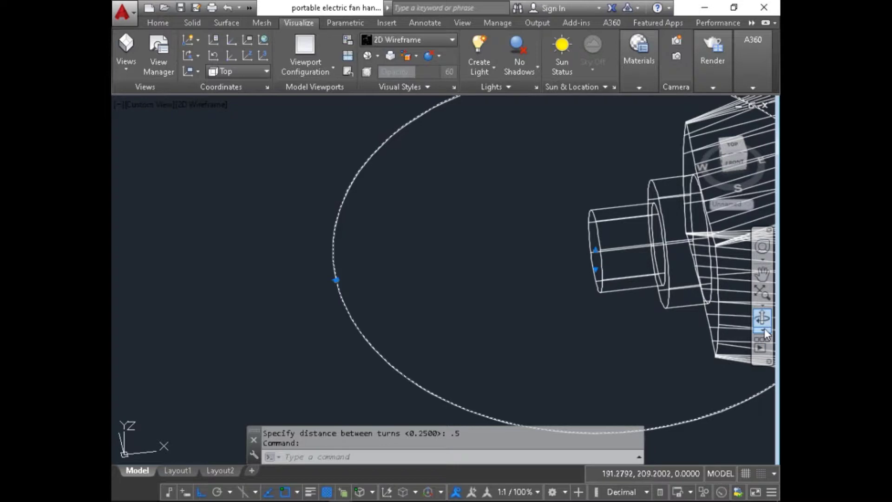
pyautogui.scroll(10, 321, 260)
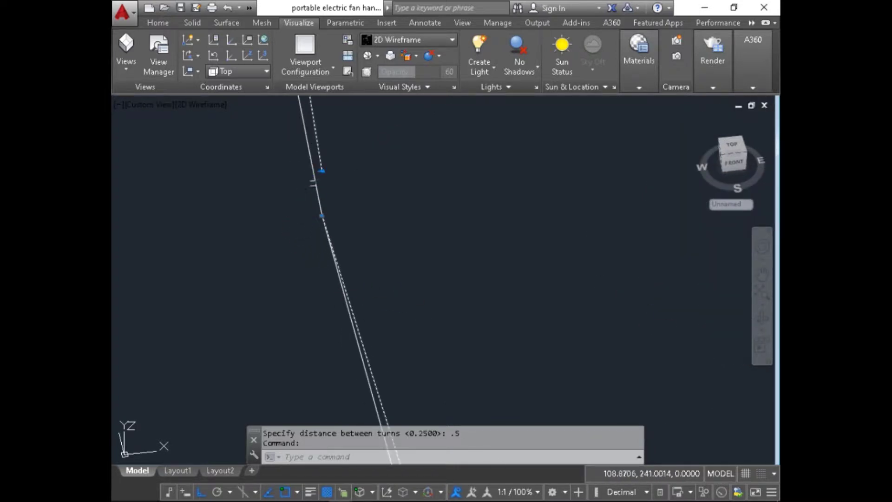
pyautogui.click(321, 170)
pyautogui.scroll(-10, 331, 156)
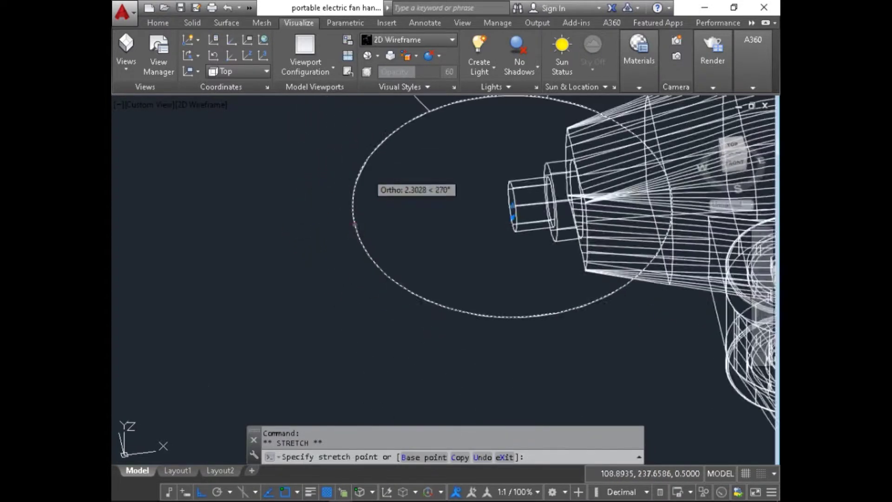
pyautogui.scroll(-3, 367, 174)
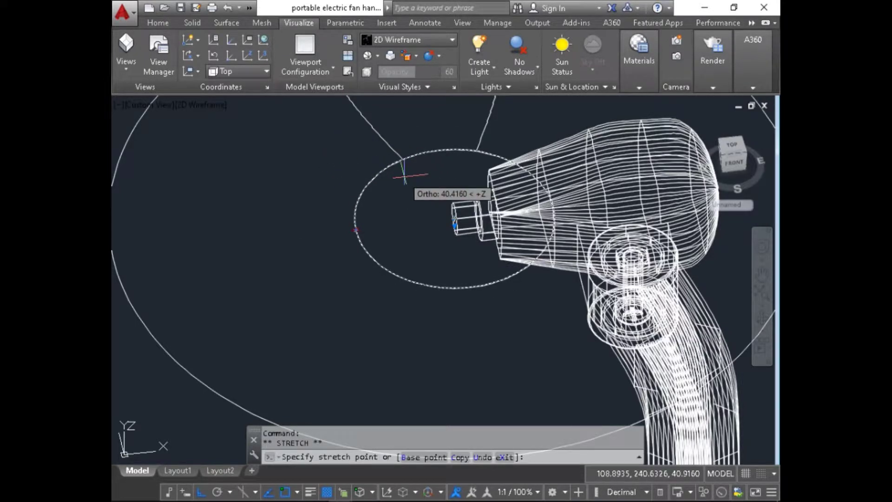
pyautogui.press('Escape')
pyautogui.click(763, 317)
pyautogui.moveTo(434, 215); pyautogui.dragTo(458, 165)
pyautogui.press('Escape')
pyautogui.scroll(5, 284, 204)
pyautogui.scroll(2, 469, 261)
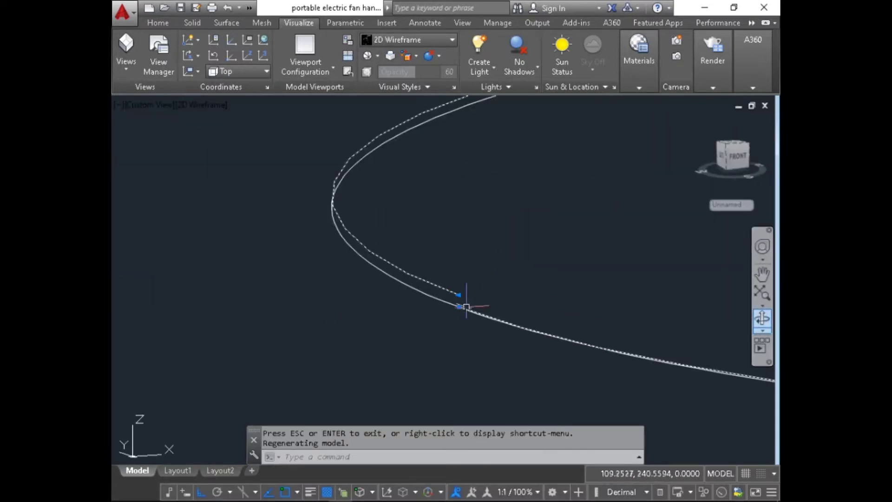
pyautogui.click(459, 295)
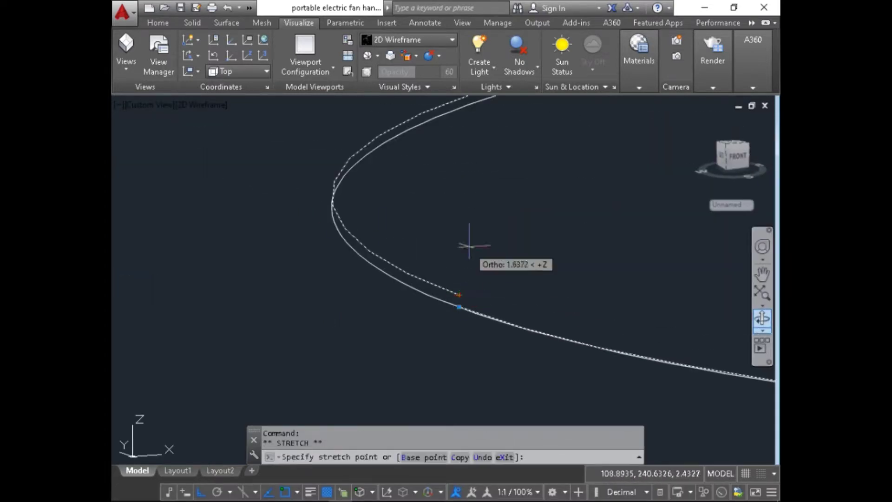
pyautogui.click(462, 215)
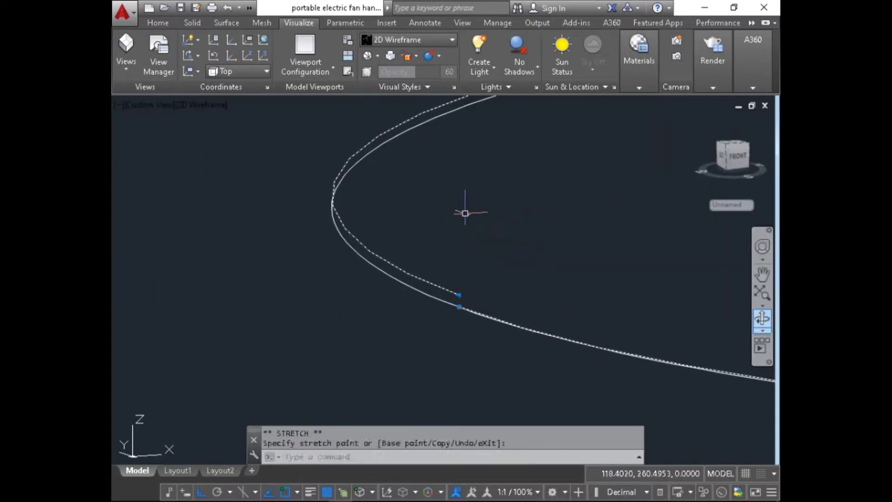
pyautogui.click(458, 295)
pyautogui.press('Escape')
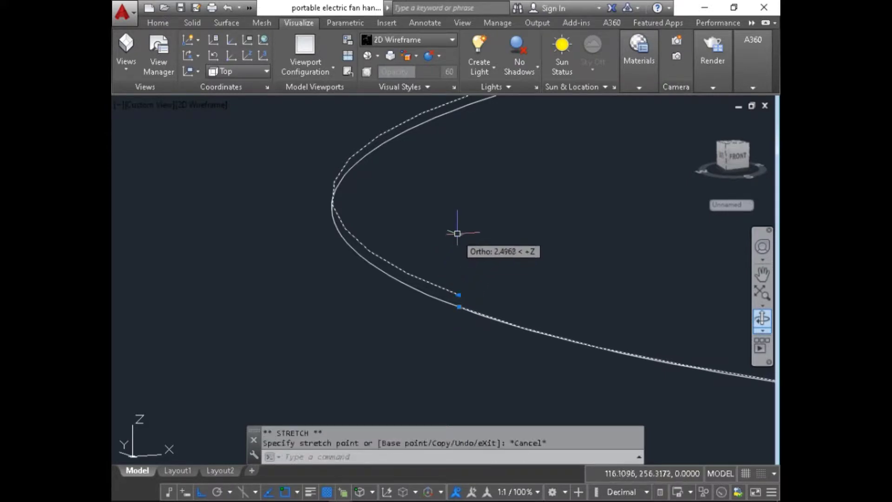
# - Display the helix's properties, try a turn height of 2, and raise its height to 10
pyautogui.rightClick(464, 211)
pyautogui.click(486, 482)
pyautogui.click(218, 341)
pyautogui.scroll(-1, 269, 316)
pyautogui.write('2')
pyautogui.press('Return')
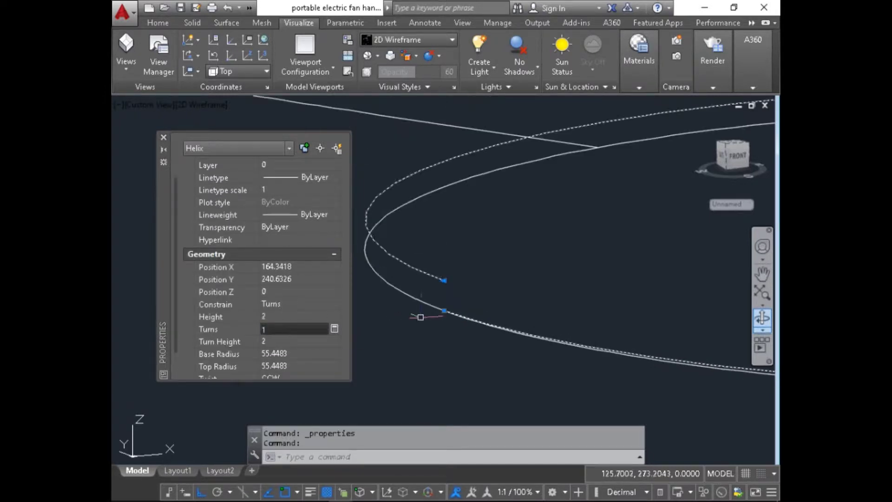
pyautogui.click(285, 316)
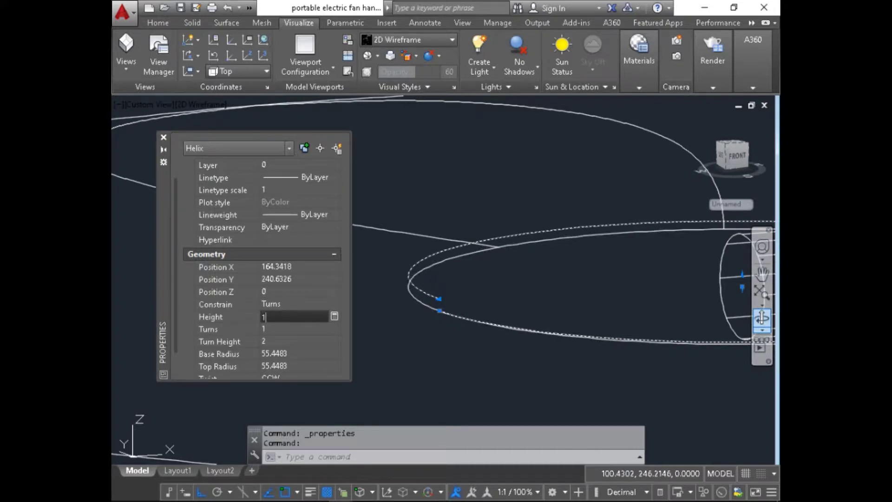
pyautogui.write('10')
pyautogui.press('Return')
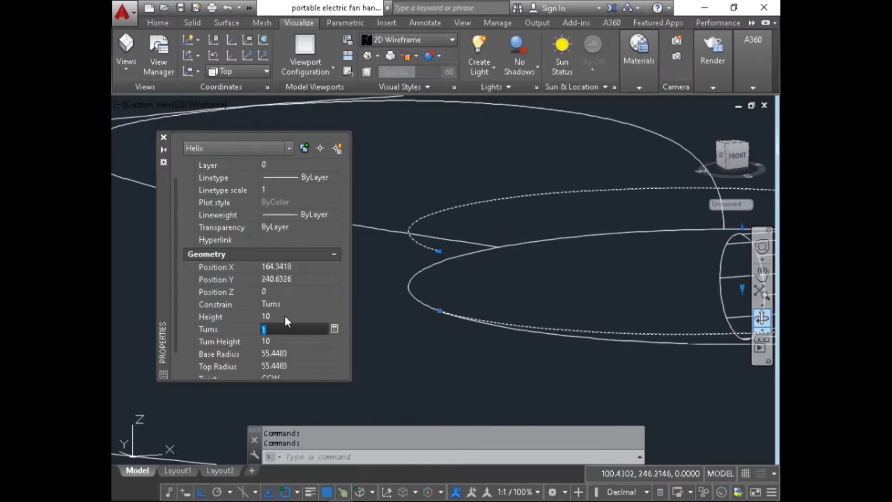
pyautogui.moveTo(445, 274); pyautogui.dragTo(554, 283, button='middle')
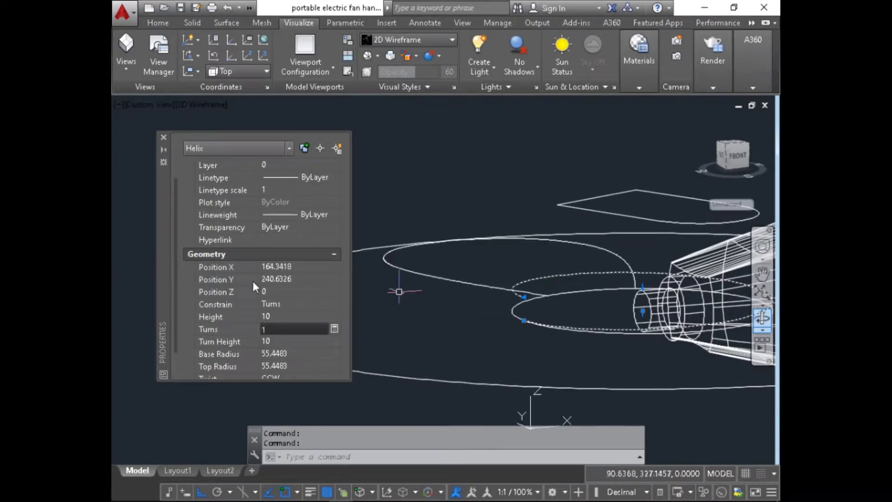
# - Set the helix's height to 20 and its number of turns to 0.5, and deselect it
pyautogui.click(295, 316)
pyautogui.write('2')
pyautogui.press('Tab')
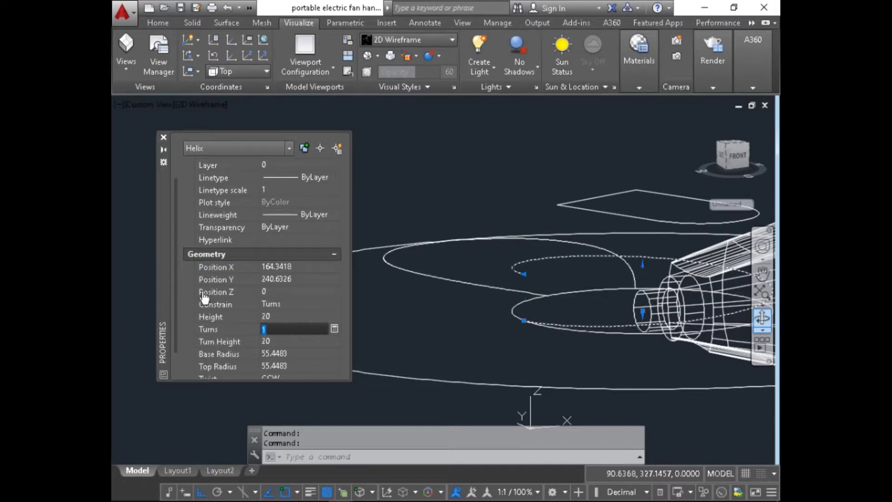
pyautogui.press('Tab')
pyautogui.scroll(-1, 225, 337)
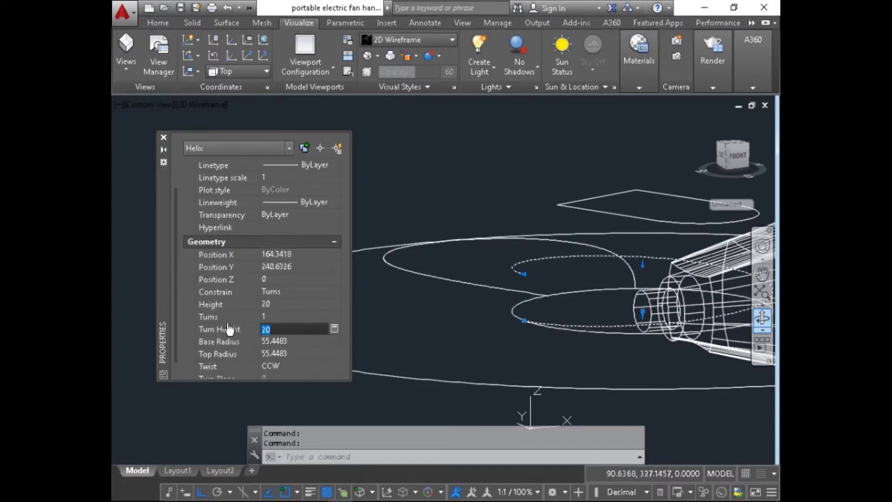
pyautogui.click(288, 319)
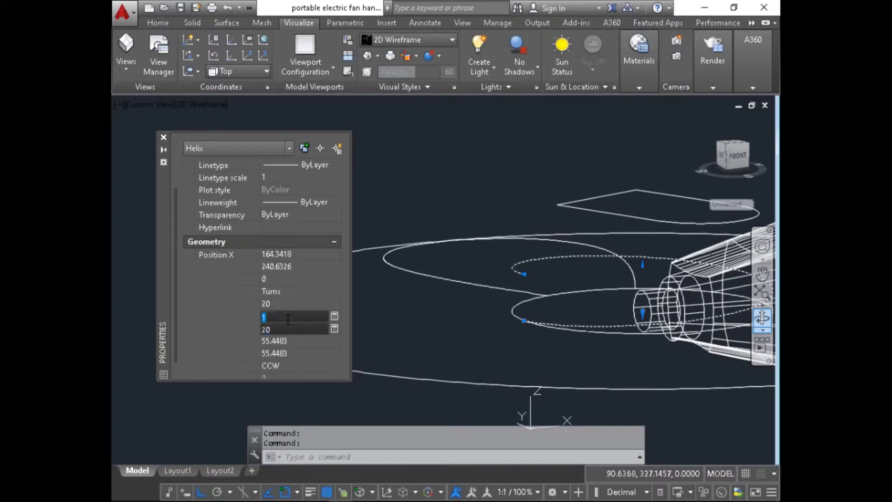
pyautogui.press('BackSpace')
pyautogui.write('.5')
pyautogui.press('Tab')
pyautogui.scroll(-2, 325, 298)
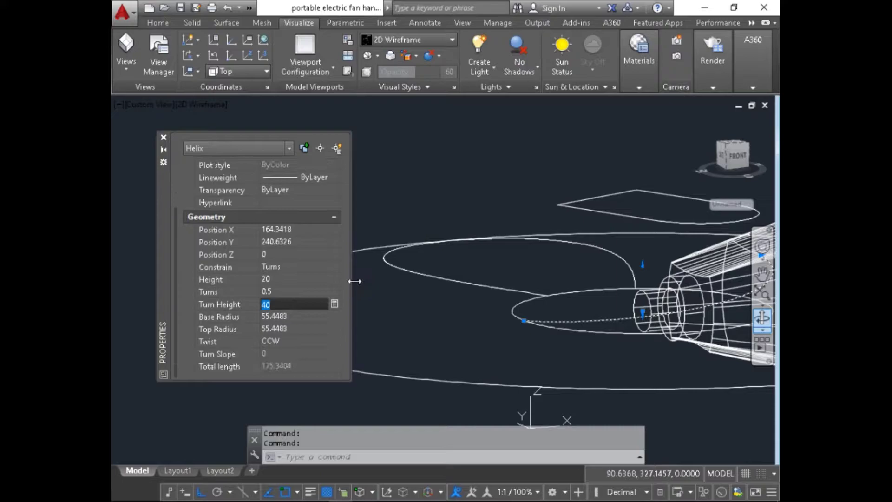
pyautogui.write('40')
pyautogui.press('Escape')
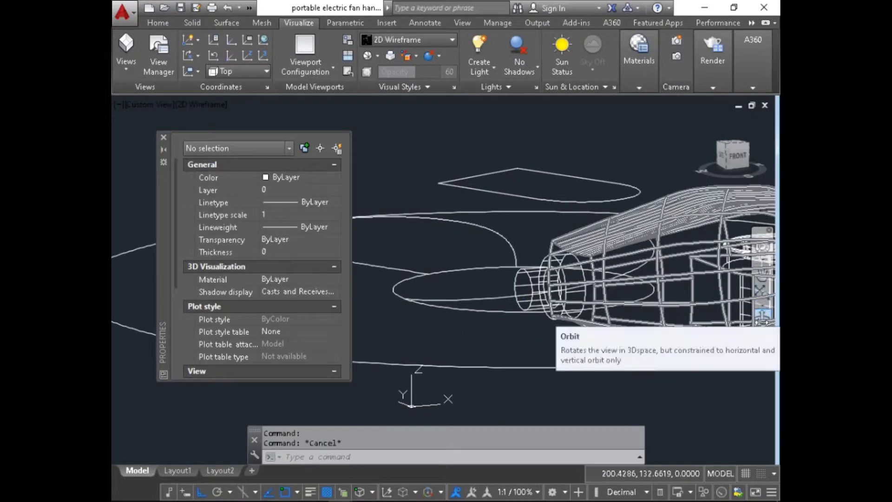
# - Orbit around the half-turn helix to check it and return the drawing to the Top view
pyautogui.click(762, 318)
pyautogui.moveTo(569, 249); pyautogui.dragTo(510, 319)
pyautogui.press('Escape')
pyautogui.write('-v')
pyautogui.press('Return')
pyautogui.write('t')
pyautogui.press('Return')
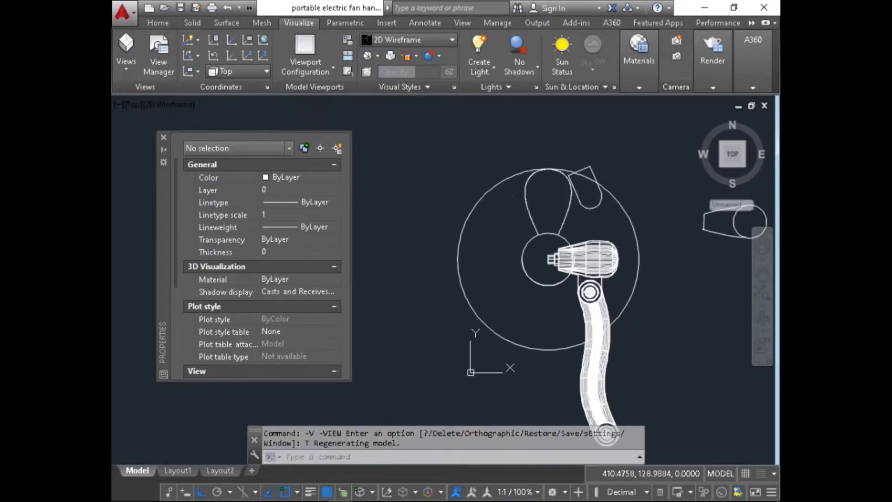
# - Rotate the half-turn helix about the hub centre by reference, turning its downward-facing side to point straight up at 90°
pyautogui.scroll(4, 537, 280)
pyautogui.write('ro')
pyautogui.press('Return')
pyautogui.scroll(2, 530, 311)
pyautogui.click(585, 285)
pyautogui.scroll(-3, 578, 287)
pyautogui.press('Return')
pyautogui.scroll(4, 570, 253)
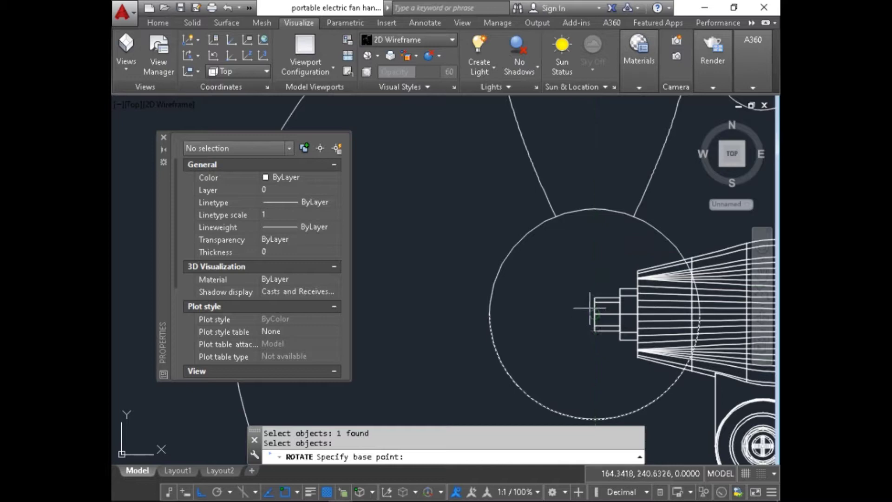
pyautogui.click(595, 309)
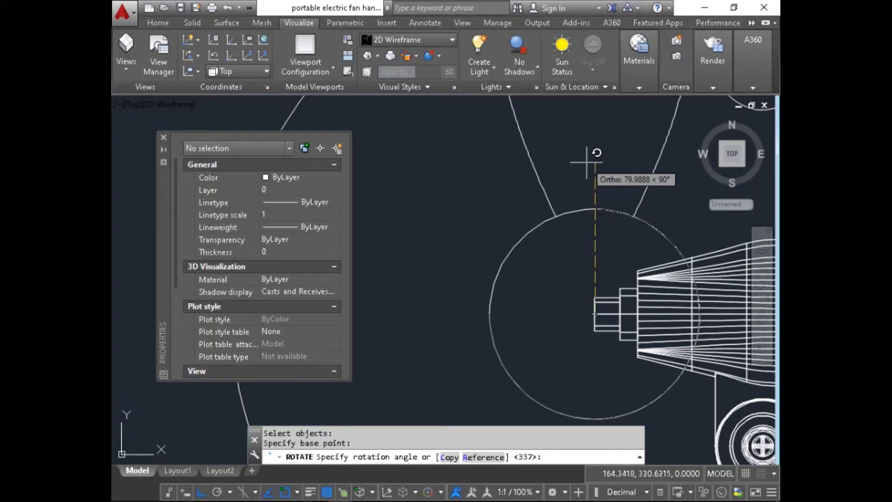
pyautogui.write('R')
pyautogui.press('Return')
pyautogui.click(595, 308)
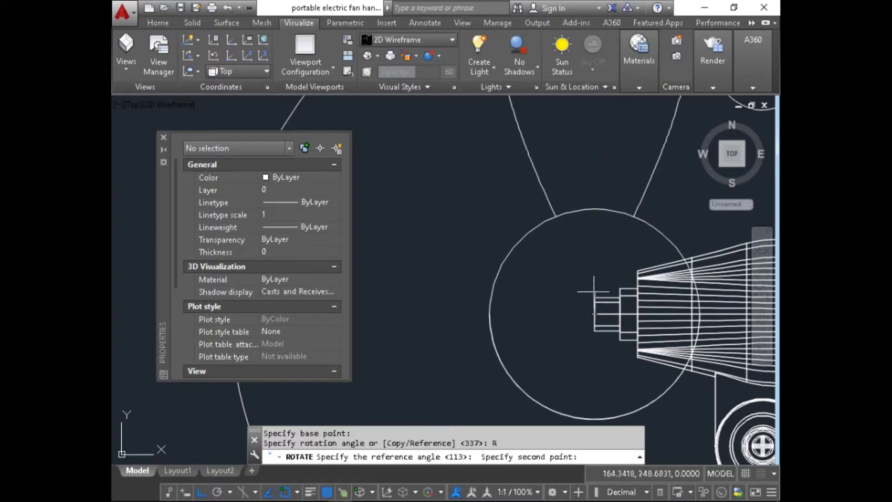
pyautogui.scroll(-3, 578, 335)
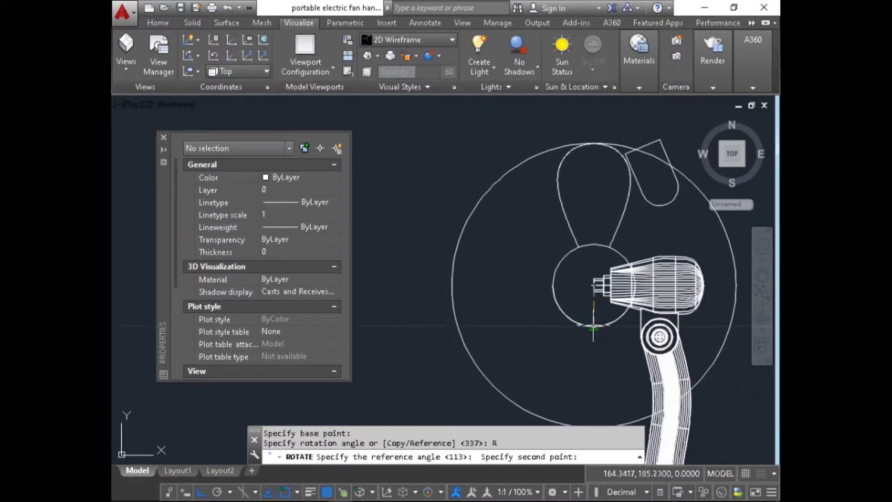
pyautogui.click(593, 325)
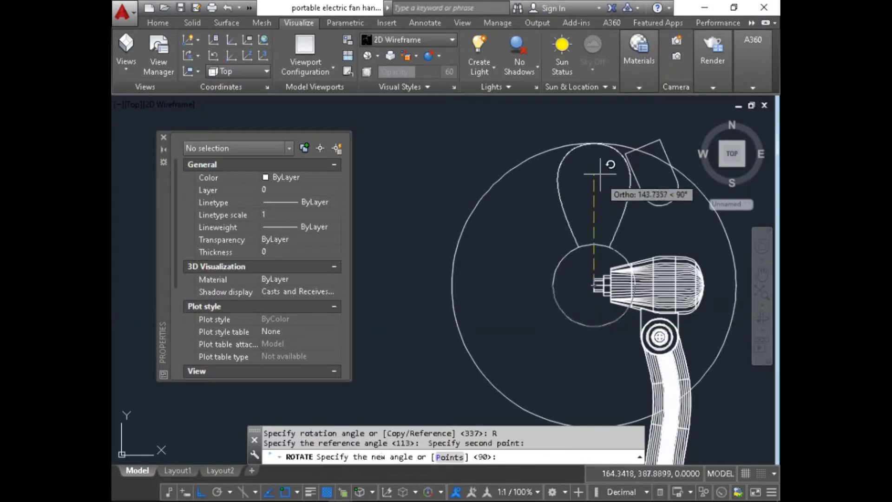
pyautogui.click(599, 175)
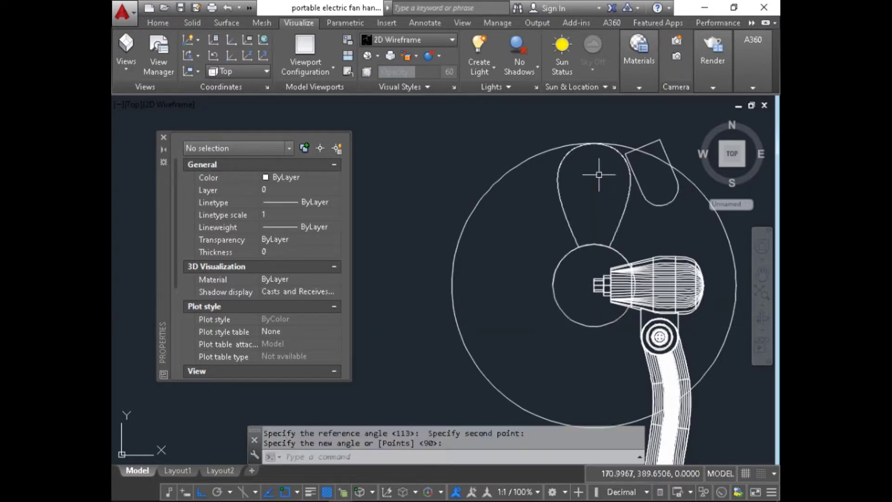
# - Orbit around the rotated helix to check its position against the blade, and return the drawing to the Top view
pyautogui.click(758, 318)
pyautogui.moveTo(563, 249)
pyautogui.mouseDown()
pyautogui.moveTo(573, 209)
pyautogui.moveTo(549, 152)
pyautogui.moveTo(542, 207)
pyautogui.moveTo(498, 220)
pyautogui.moveTo(506, 174)
pyautogui.moveTo(498, 201)
pyautogui.mouseUp()
pyautogui.moveTo(497, 202); pyautogui.dragTo(605, 273, button='middle')
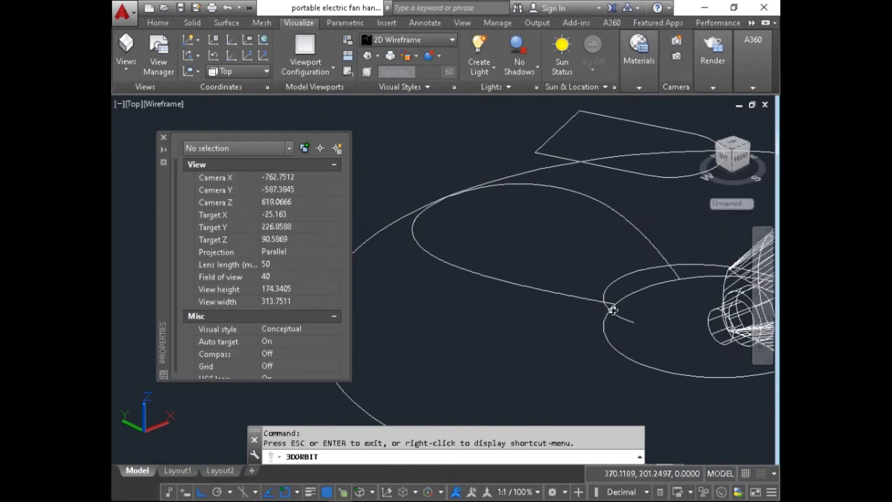
pyautogui.press('Escape')
pyautogui.write('-v')
pyautogui.press('Return')
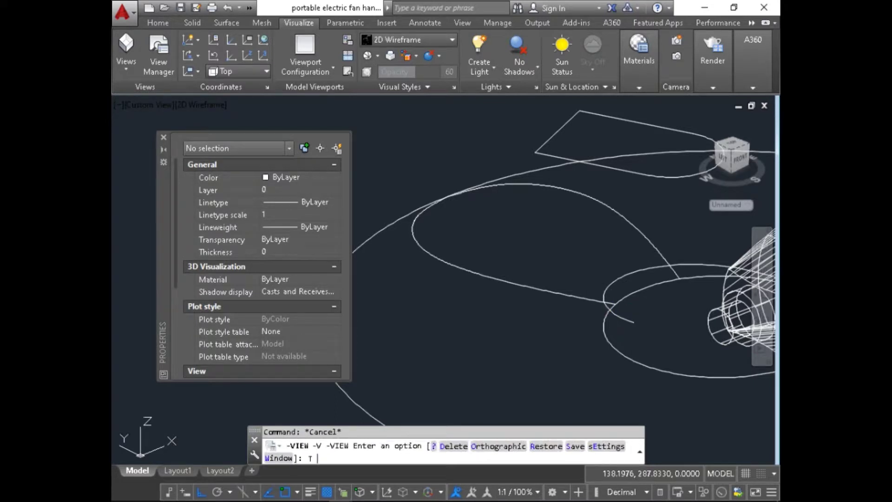
pyautogui.write('t')
pyautogui.press('Return')
# - Set the helix's height to 25 and deselect it
pyautogui.moveTo(473, 234); pyautogui.dragTo(561, 284, button='middle')
pyautogui.scroll(5, 561, 285)
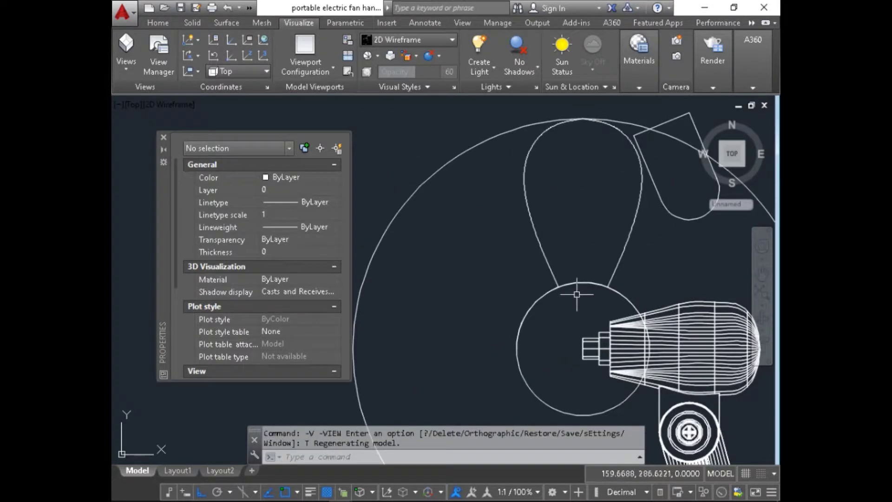
pyautogui.click(561, 284)
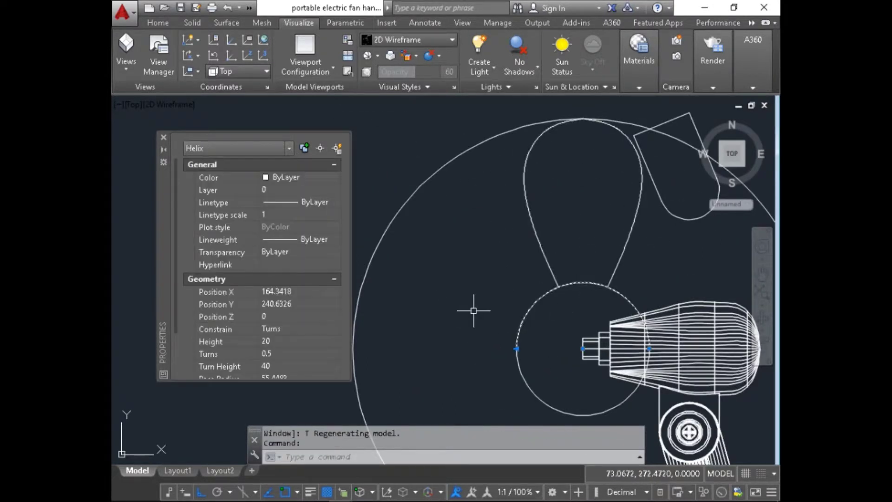
pyautogui.click(267, 342)
pyautogui.write('25')
pyautogui.press('Tab')
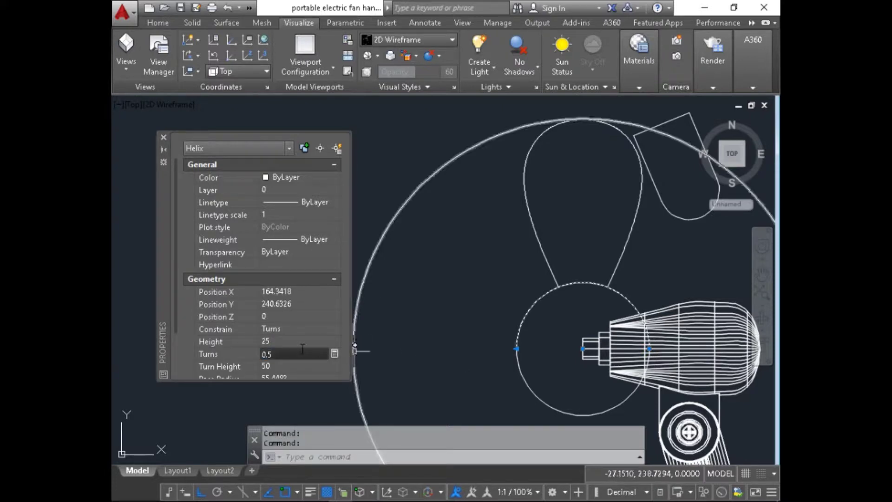
pyautogui.press('Escape')
# - Orbit around the taller helix to check its rise and restore the Top view
pyautogui.click(762, 318)
pyautogui.moveTo(622, 316); pyautogui.dragTo(581, 325)
pyautogui.press('Escape')
pyautogui.write('-v')
pyautogui.press('Return')
pyautogui.write('T')
pyautogui.press('Return')
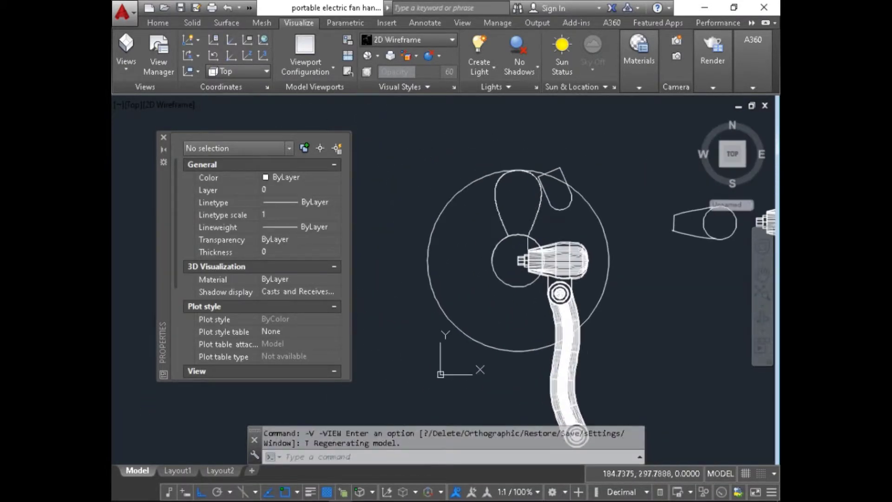
# - Try to create a boundary polyline inside the fan's blade outline
pyautogui.write('BO')
pyautogui.press('Return')
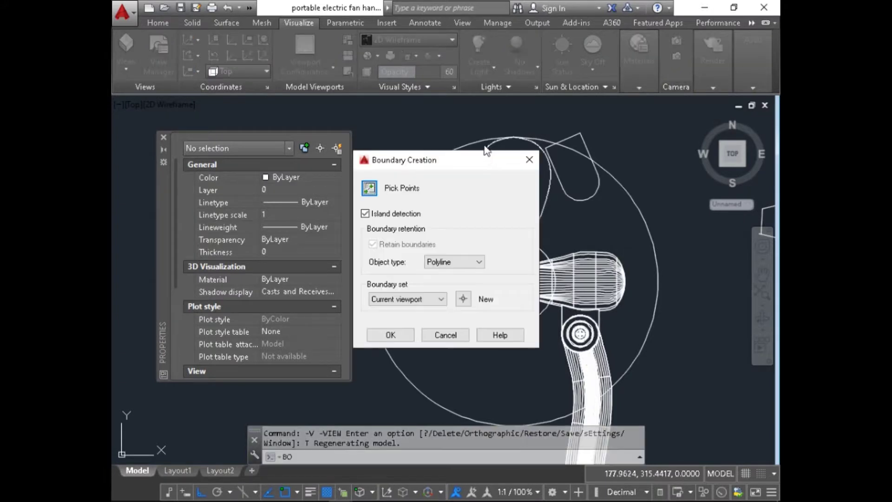
pyautogui.click(393, 336)
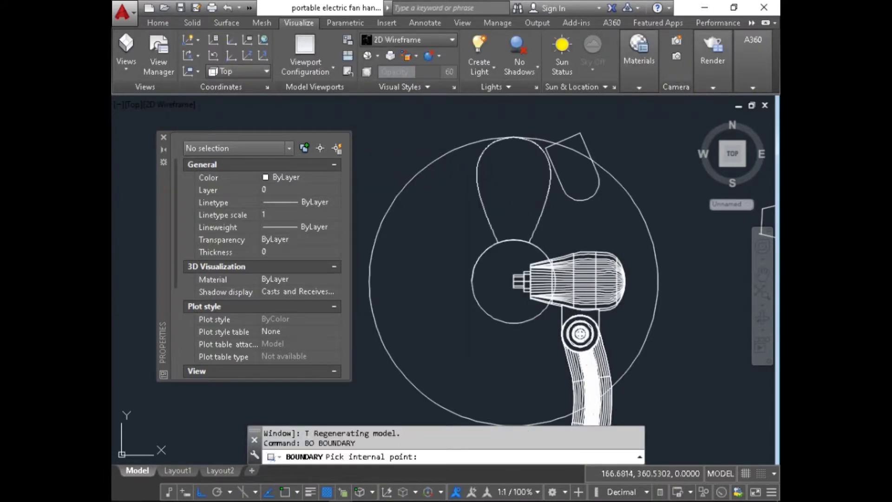
pyautogui.click(528, 199)
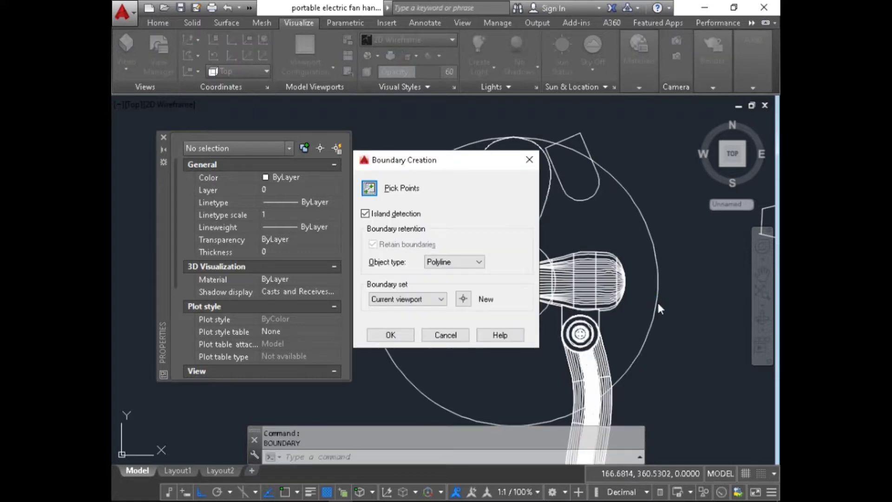
pyautogui.click(439, 334)
pyautogui.scroll(3, 517, 200)
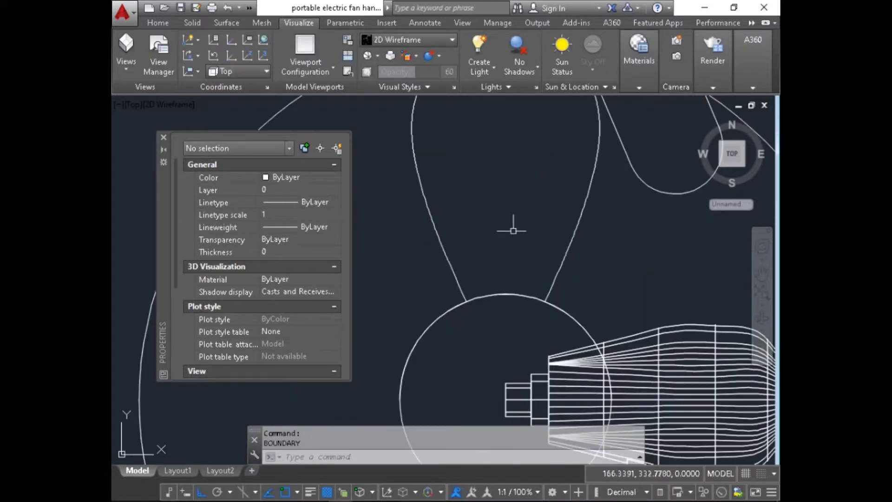
pyautogui.write('ci')
pyautogui.press('Return')
pyautogui.click(581, 226)
pyautogui.press('Escape')
pyautogui.press('Escape')
# - Copy the blade outline and hub circle horizontally from the hub centre to the clear space left of the fan
pyautogui.write('vo')
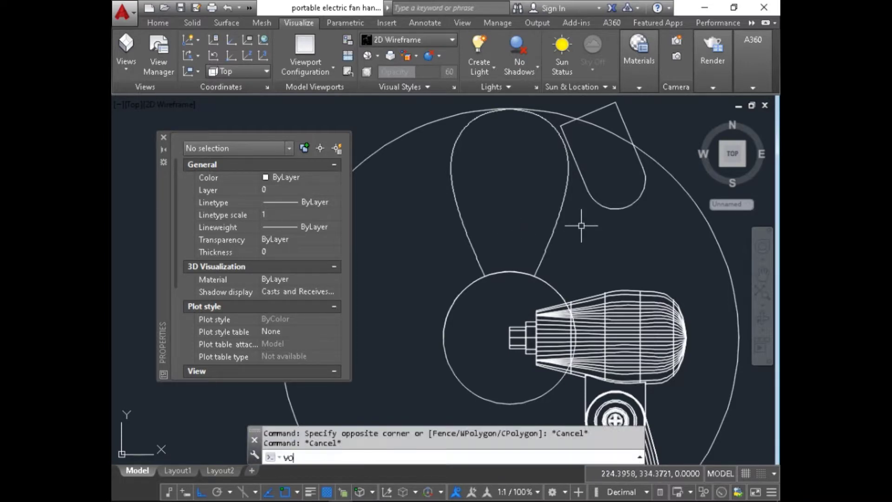
pyautogui.write('o')
pyautogui.press('Return')
pyautogui.click(557, 222)
pyautogui.click(461, 208)
pyautogui.click(444, 344)
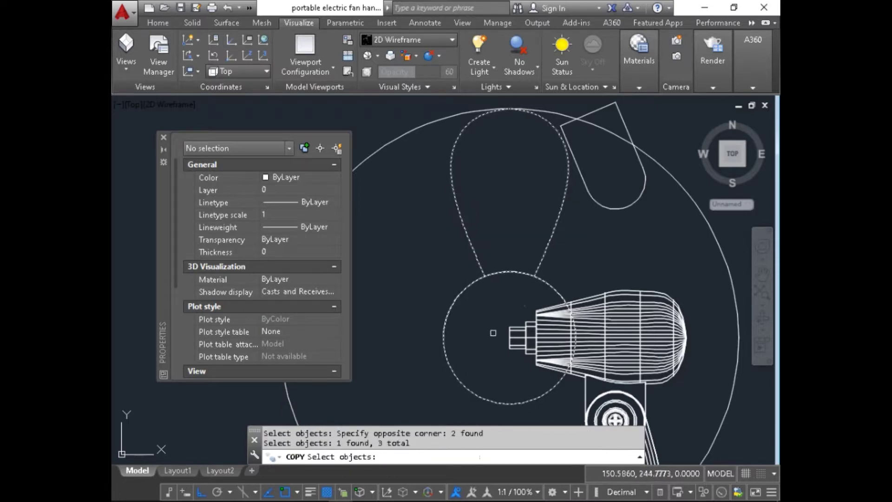
pyautogui.press('Return')
pyautogui.click(507, 338)
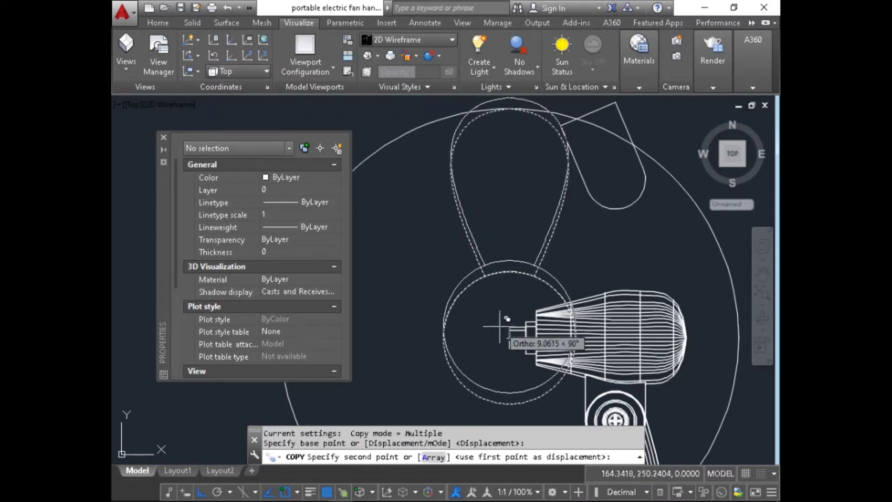
pyautogui.scroll(-3, 697, 325)
pyautogui.click(508, 313)
pyautogui.press('Escape')
pyautogui.scroll(2, 500, 307)
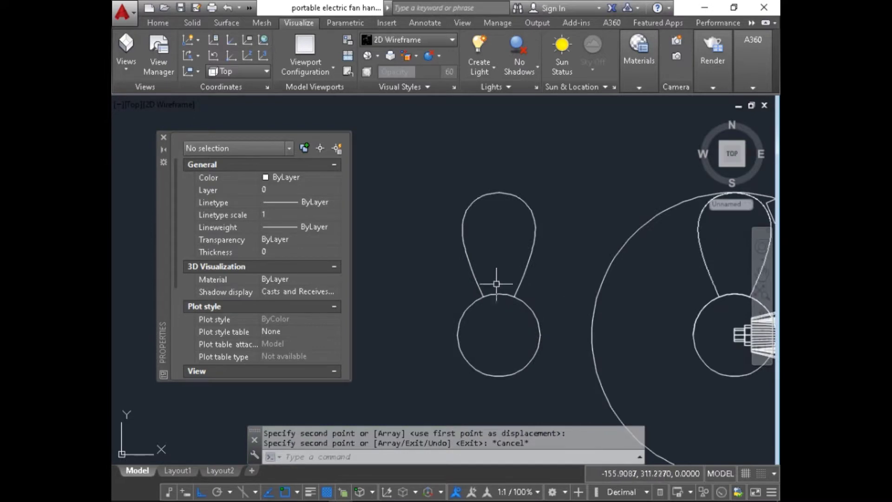
# - Create a boundary from the closed area inside the copied blade outline
pyautogui.click(495, 295)
pyautogui.press('Escape')
pyautogui.press('Escape')
pyautogui.write('BO')
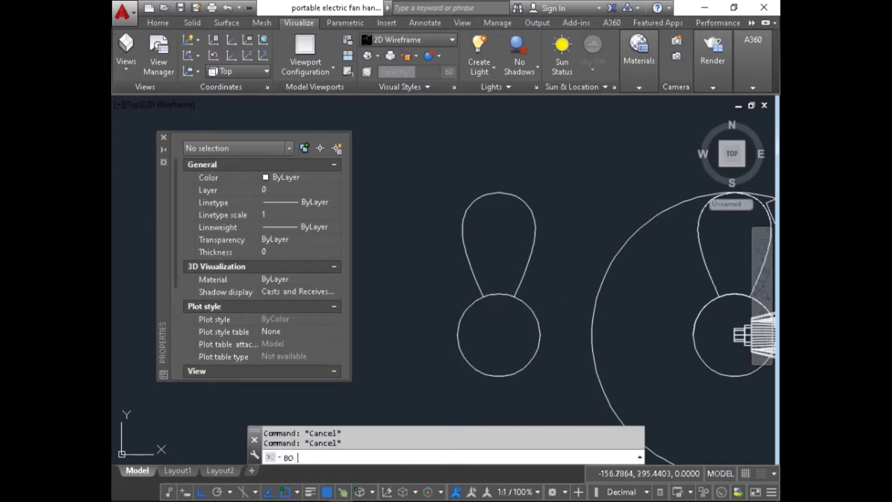
pyautogui.press('Return')
pyautogui.click(390, 334)
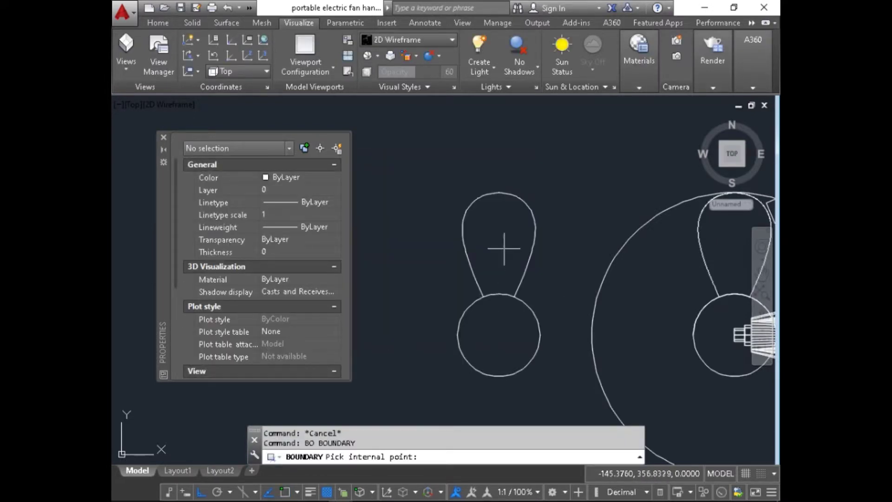
pyautogui.click(504, 249)
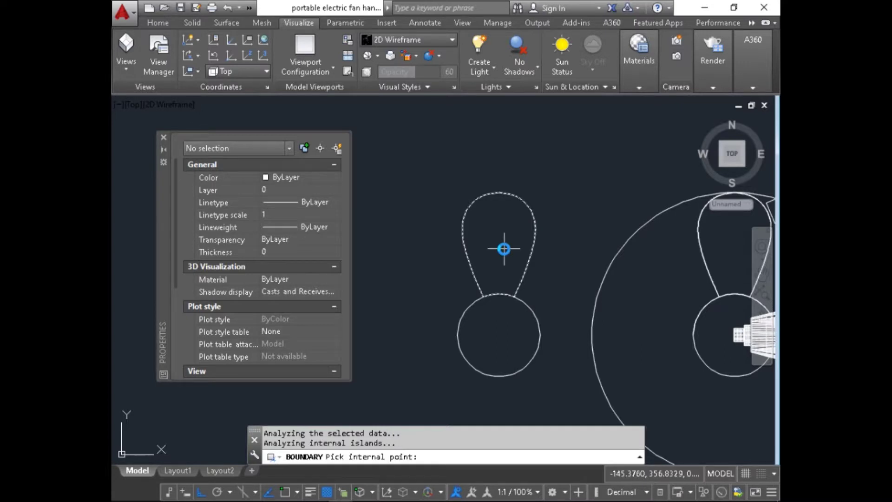
pyautogui.click(478, 284)
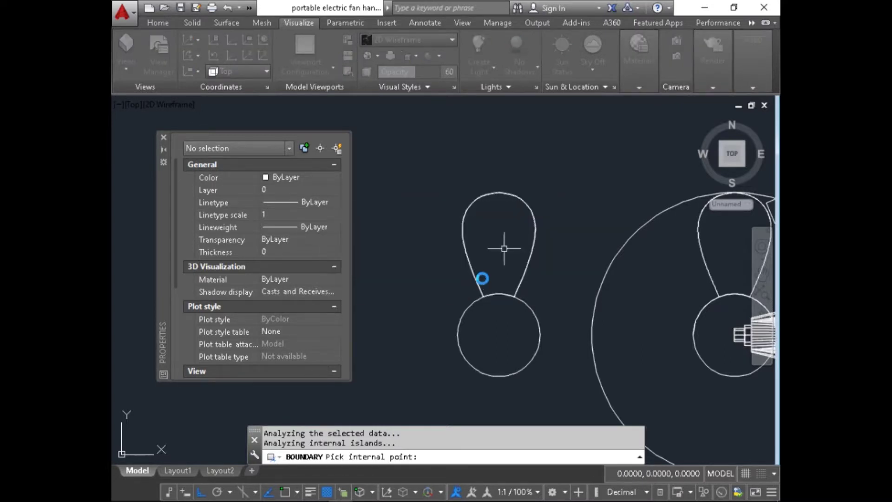
pyautogui.click(465, 263)
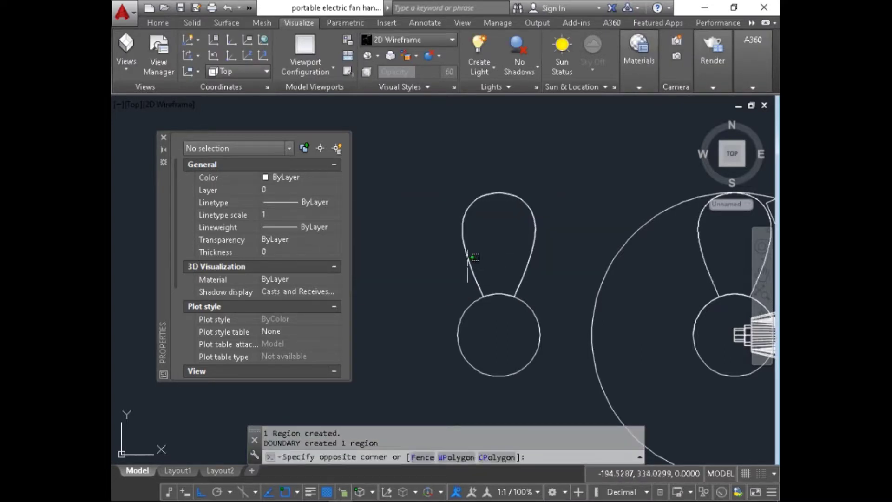
pyautogui.press('Escape')
pyautogui.press('Escape')
# - Erase the copied hub circle below the separate blade outline
pyautogui.click(542, 315)
pyautogui.click(464, 334)
pyautogui.press('Delete')
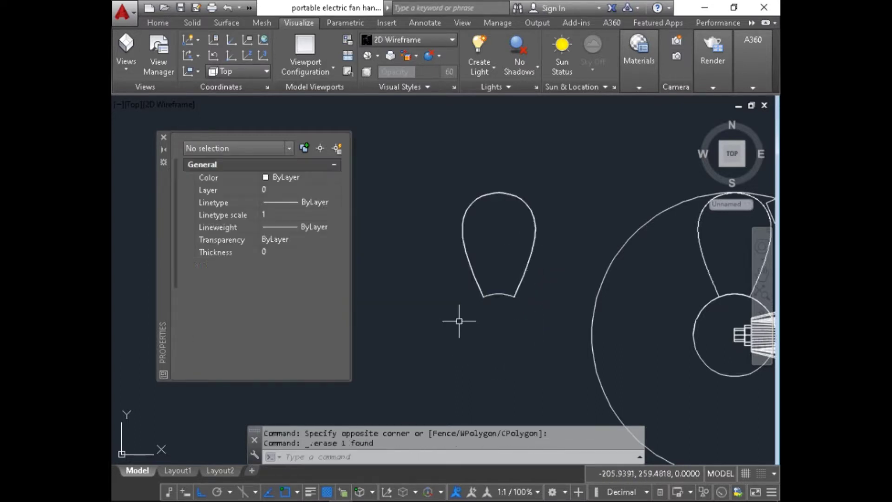
# - Copy the closed blade boundary back onto the fan, using the centre of its inner arc as base point and the hub centre as destination
pyautogui.write('co')
pyautogui.press('Return')
pyautogui.click(532, 285)
pyautogui.click(496, 265)
pyautogui.press('Return')
pyautogui.click(498, 335)
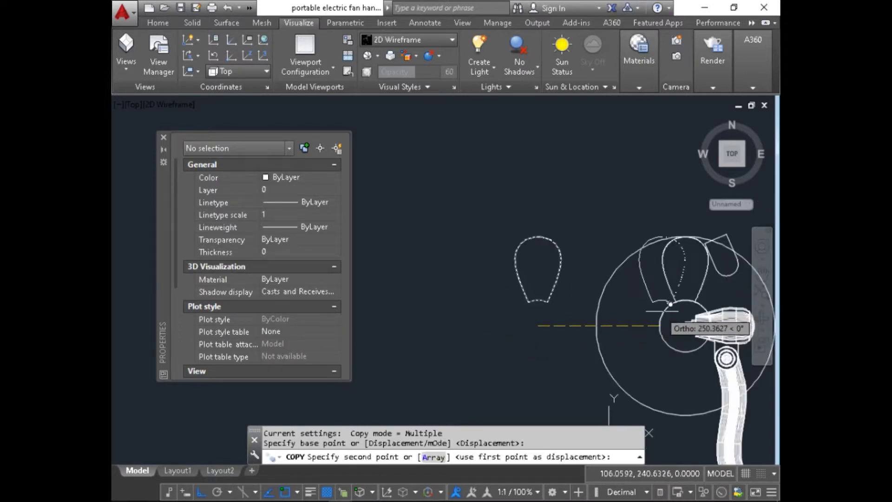
pyautogui.scroll(2, 733, 334)
pyautogui.click(677, 341)
pyautogui.press('Escape')
pyautogui.press('Escape')
pyautogui.scroll(-2, 511, 269)
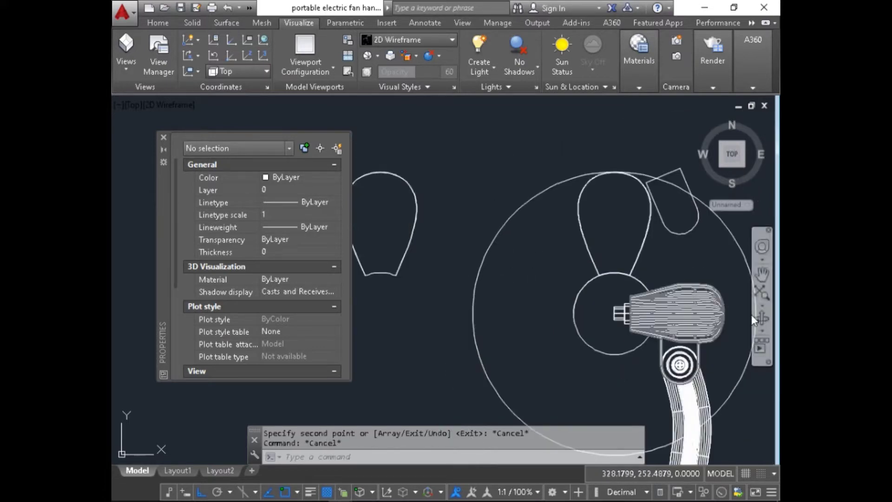
# - Draw a straight line in a 3D view from the helix's start point on the hub circle out to the large circle
pyautogui.click(761, 318)
pyautogui.moveTo(724, 297); pyautogui.dragTo(585, 200)
pyautogui.press('Escape')
pyautogui.scroll(2, 595, 204)
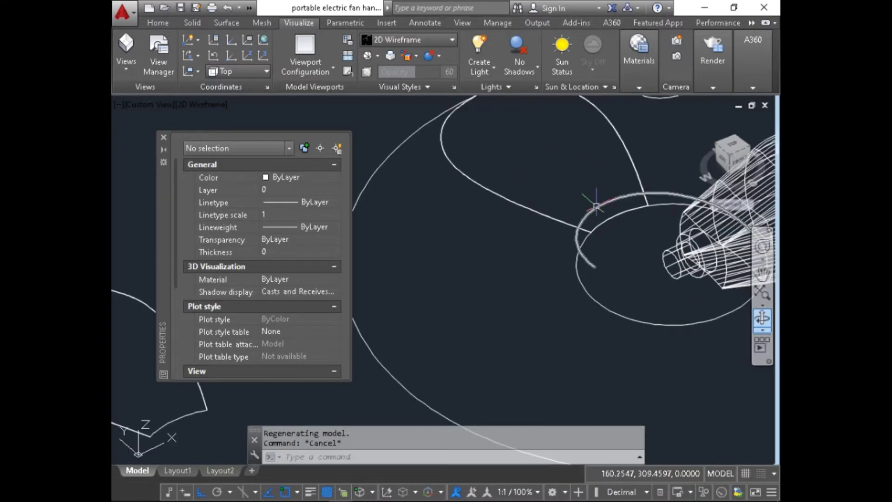
pyautogui.write('l')
pyautogui.press('Return')
pyautogui.scroll(-3, 594, 267)
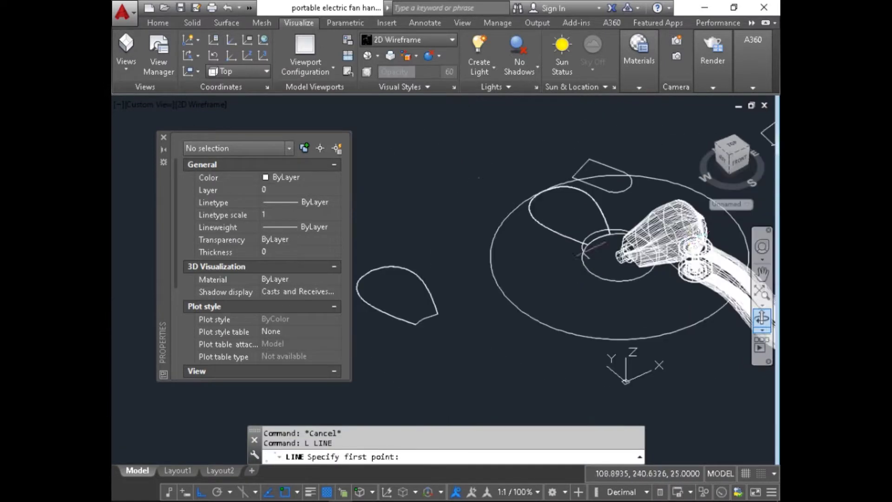
pyautogui.scroll(3, 627, 250)
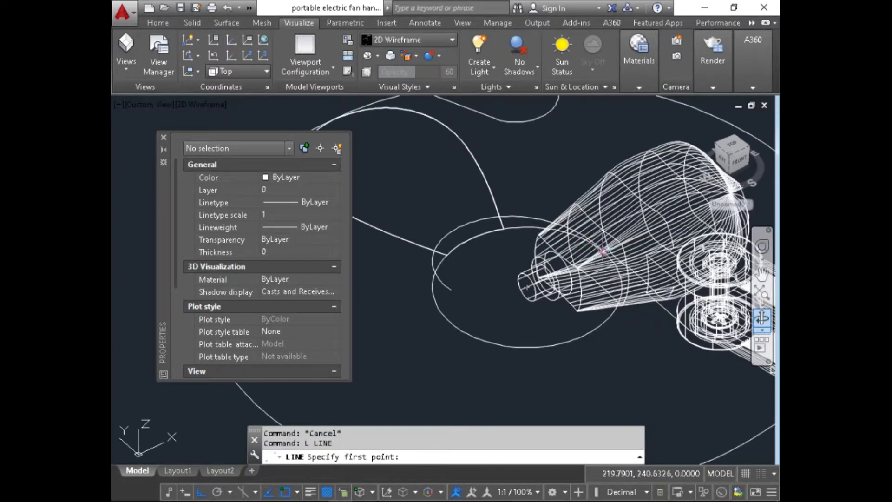
pyautogui.click(603, 251)
pyautogui.scroll(-3, 604, 242)
pyautogui.press('Escape')
pyautogui.press('Escape')
# - Try to sweep the radial line along the helix
pyautogui.write('s')
pyautogui.press('Return')
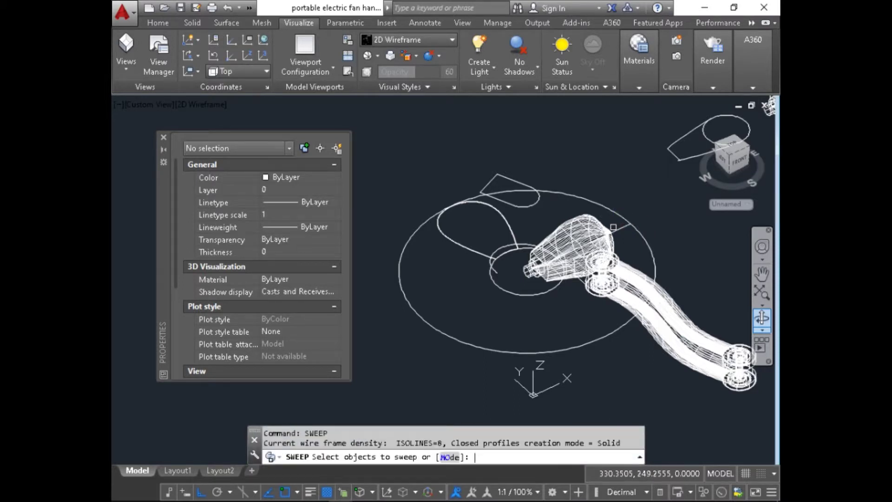
pyautogui.click(624, 226)
pyautogui.scroll(2, 481, 224)
pyautogui.press('Return')
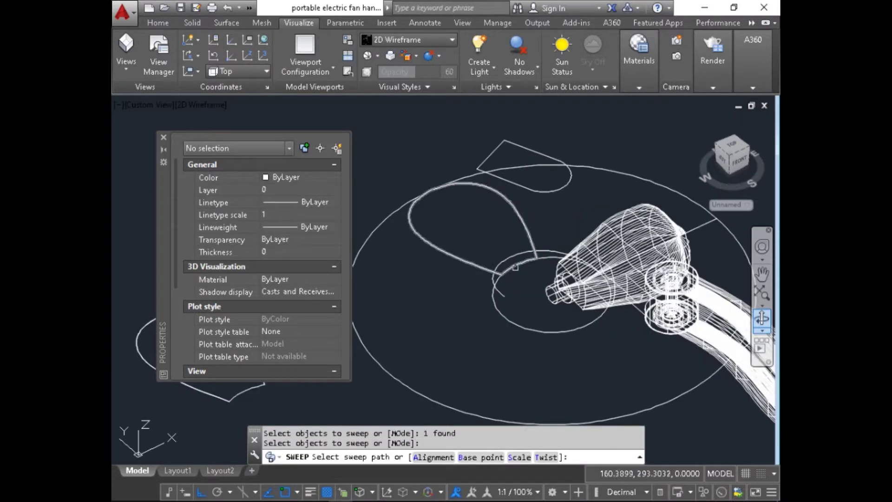
pyautogui.click(518, 256)
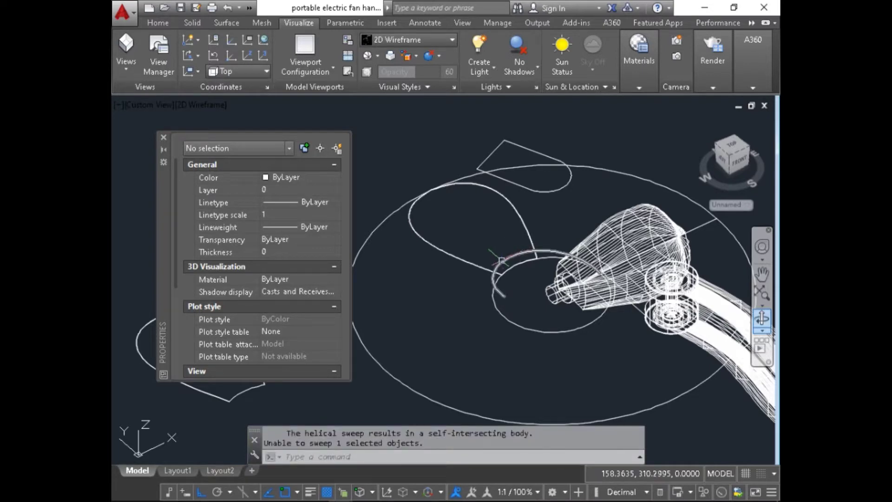
# - Return the drawing to the Top view
pyautogui.write('-v')
pyautogui.press('Return')
pyautogui.write('t')
pyautogui.press('Return')
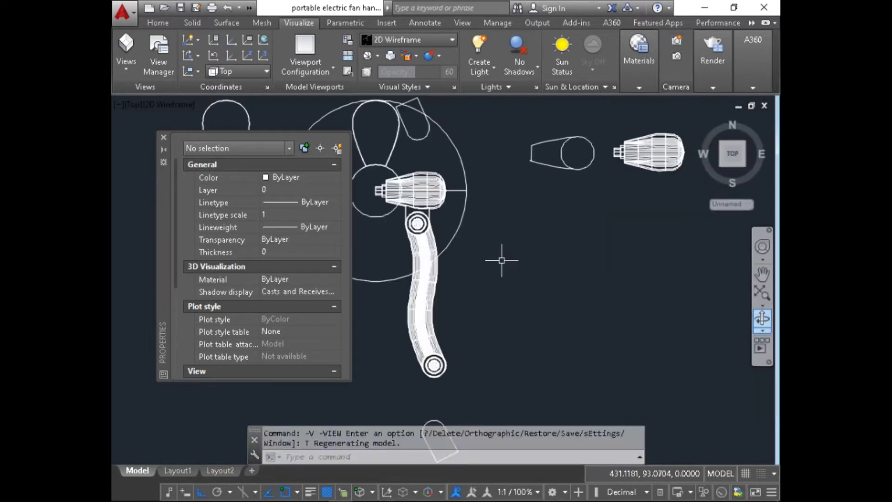
# - Try to sweep the radial line along the helix around the hub in the Top view
pyautogui.scroll(5, 514, 368)
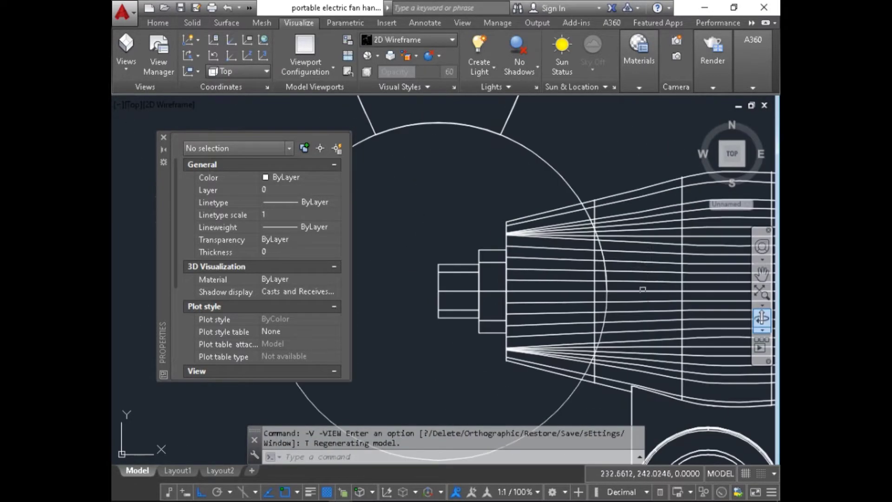
pyautogui.click(587, 251)
pyautogui.press('Escape')
pyautogui.press('Escape')
pyautogui.scroll(2, 587, 251)
pyautogui.write('swee')
pyautogui.scroll(-2, 587, 250)
pyautogui.write('p')
pyautogui.press('Return')
pyautogui.click(727, 285)
pyautogui.press('Return')
pyautogui.click(522, 217)
pyautogui.press('Escape')
pyautogui.press('Return')
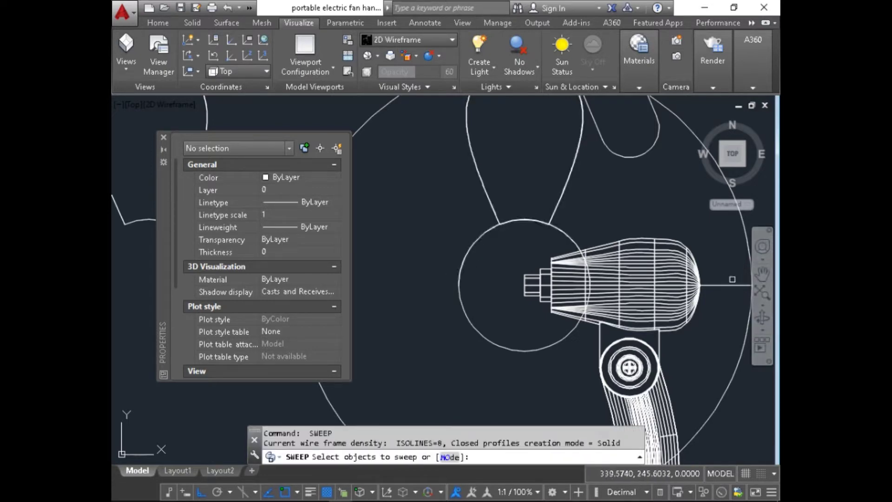
pyautogui.click(729, 284)
pyautogui.press('Return')
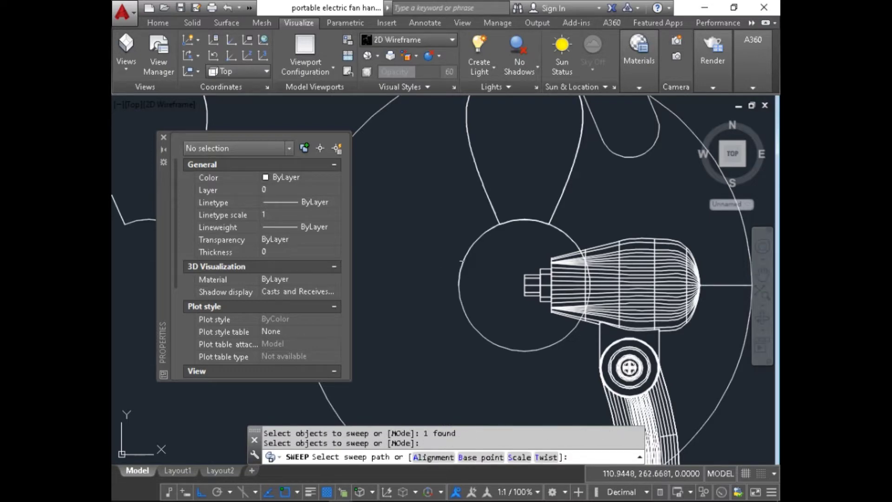
pyautogui.click(461, 258)
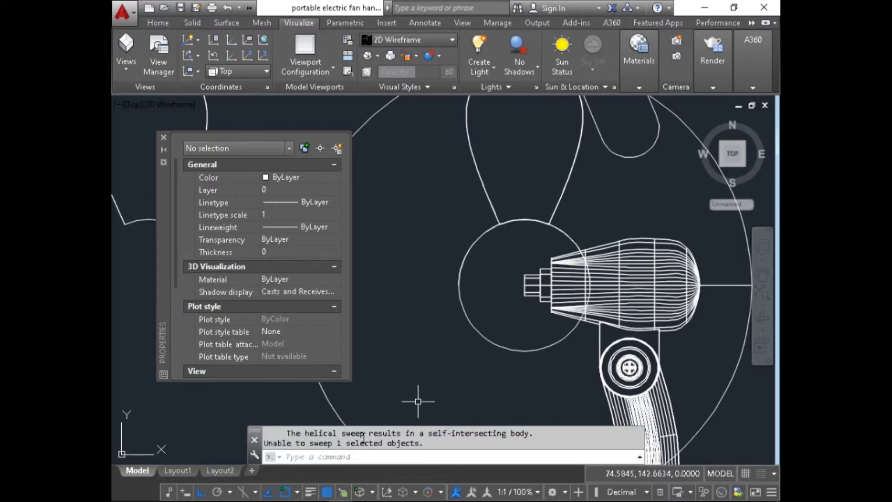
# - Examine the junction of the radial line and the helix up close in a regenerated 3D view
pyautogui.click(764, 319)
pyautogui.moveTo(740, 282); pyautogui.dragTo(643, 153)
pyautogui.scroll(15, 561, 264)
pyautogui.scroll(8, 561, 265)
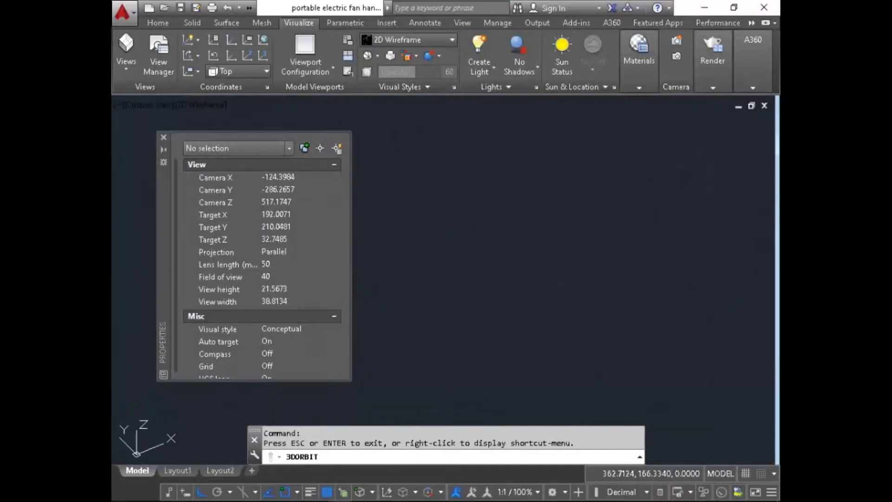
pyautogui.press('Escape')
pyautogui.click(527, 257)
pyautogui.scroll(5, 527, 257)
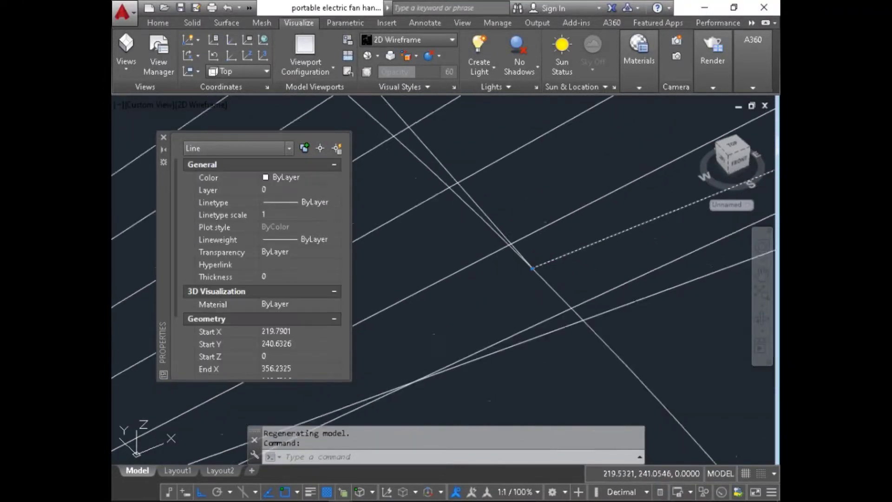
pyautogui.press('Escape')
pyautogui.write('RE')
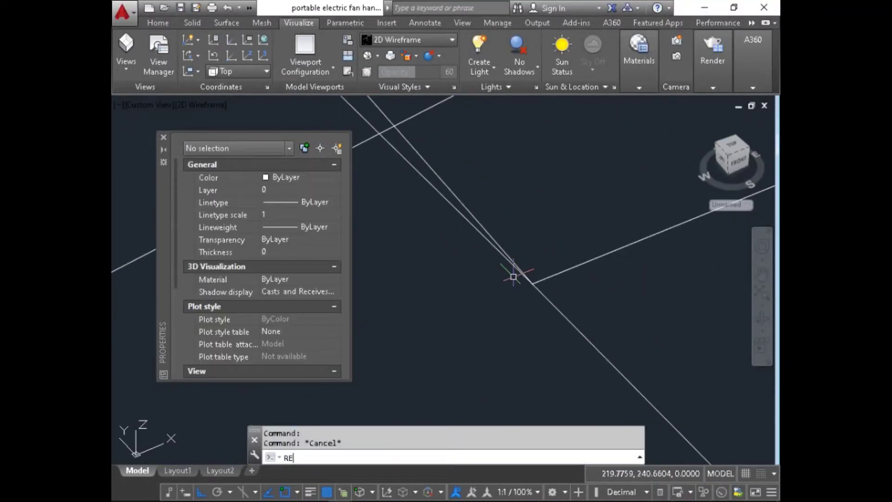
pyautogui.press('Return')
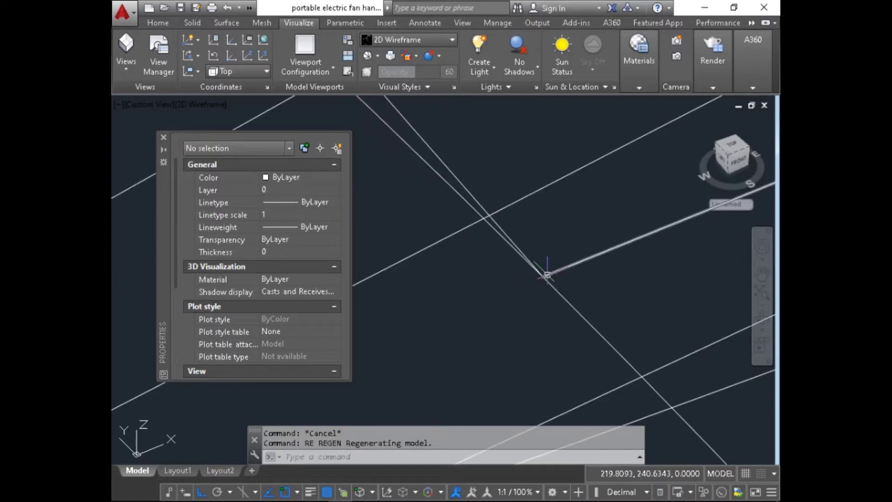
# - Set the user coordinate system to World
pyautogui.write('ucs')
pyautogui.press('Return')
pyautogui.write('w')
pyautogui.press('Return')
# - Sweep the radial line along the helix to form a twisted half-turn surface around the hub
pyautogui.write('SWEEP')
pyautogui.press('Return')
pyautogui.click(589, 257)
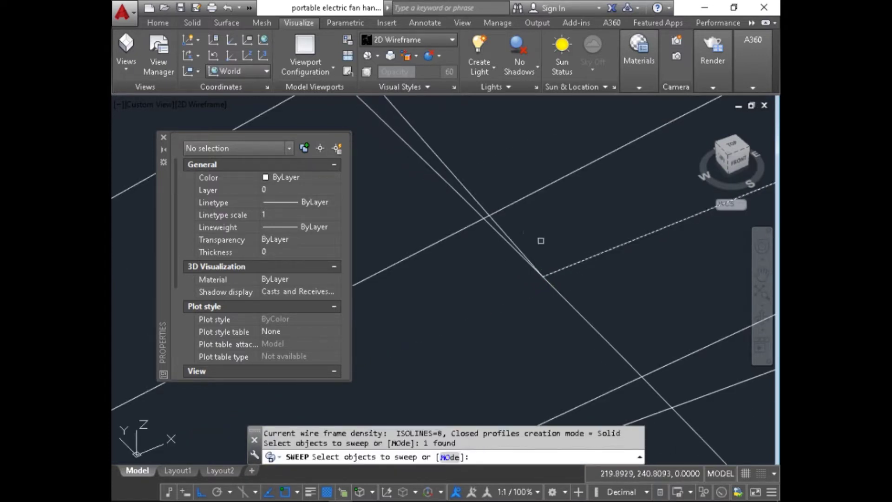
pyautogui.press('Return')
pyautogui.click(471, 190)
pyautogui.scroll(-6, 474, 195)
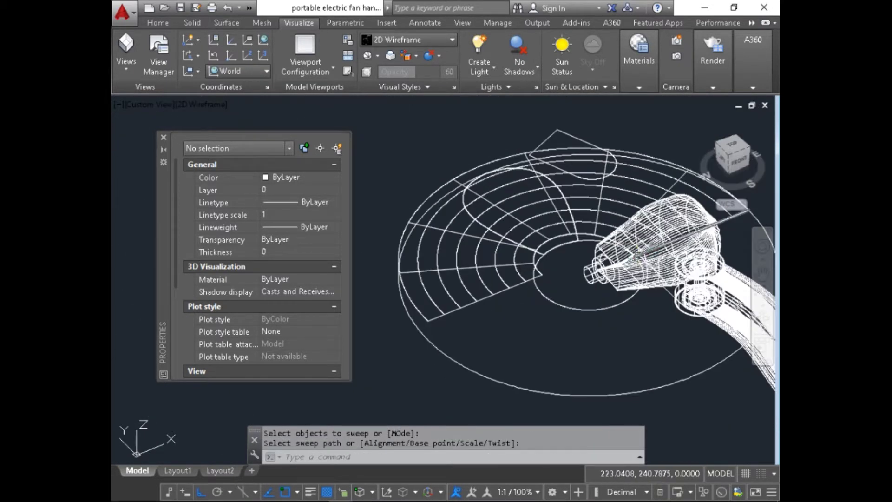
# - Check the swept surface against the blade outline in the Top view
pyautogui.write('-v')
pyautogui.press('Return')
pyautogui.write('t')
pyautogui.press('Return')
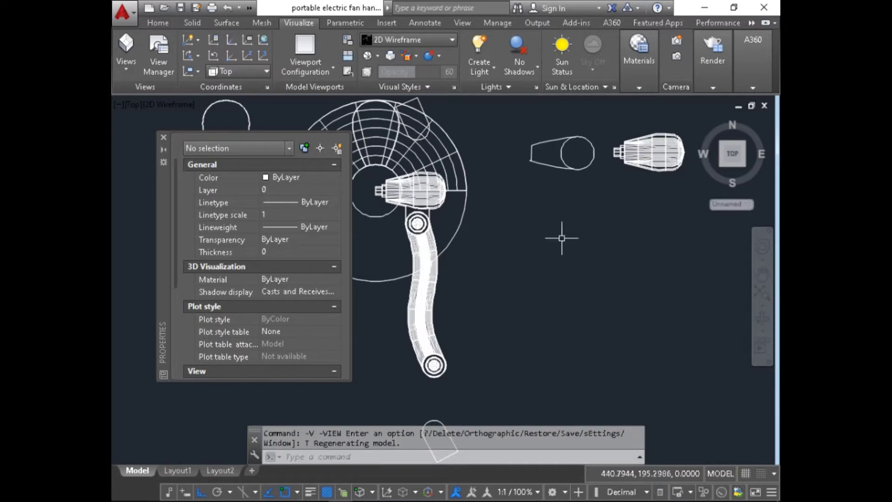
pyautogui.scroll(-2, 557, 232)
pyautogui.scroll(7, 534, 200)
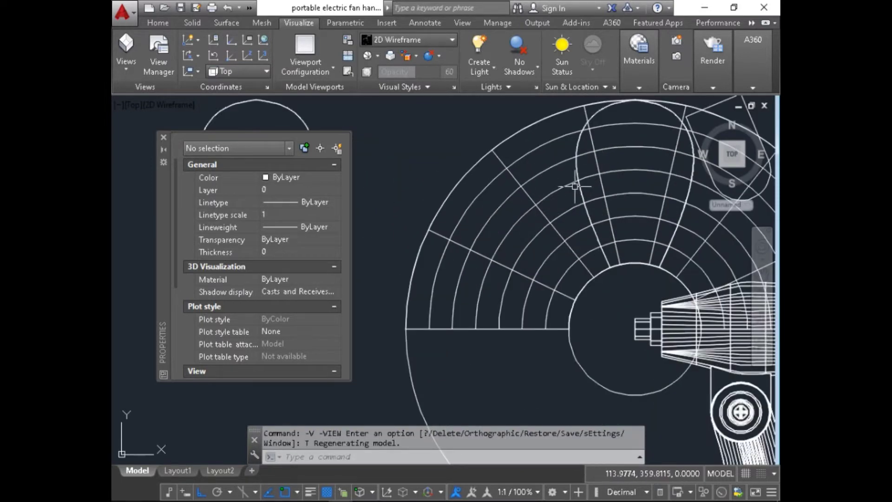
pyautogui.click(575, 186)
pyautogui.press('Escape')
pyautogui.press('Escape')
pyautogui.write('E')
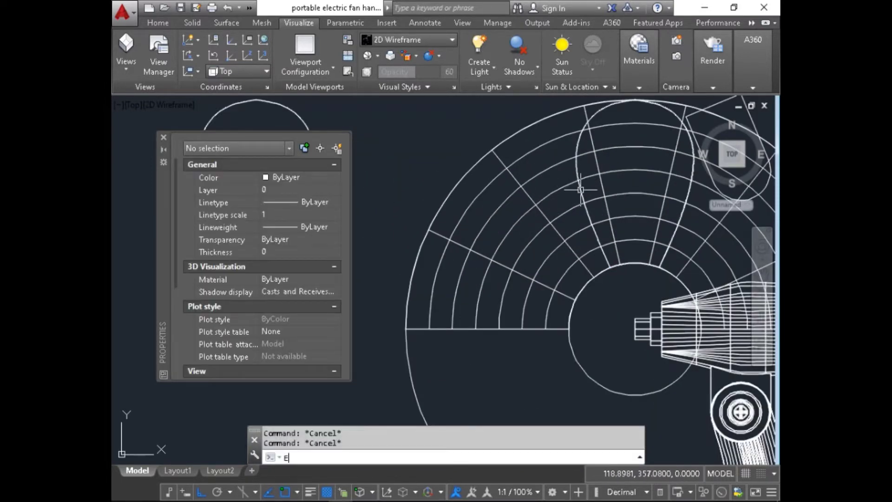
# - Extrude the closed blade profile upward through the swept surface in the SW Isometric view
pyautogui.write('-v')
pyautogui.press('Return')
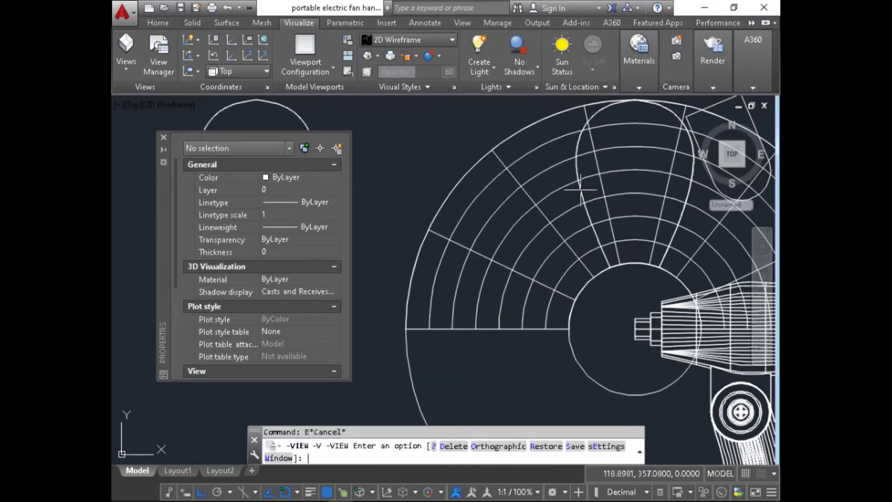
pyautogui.press('Return')
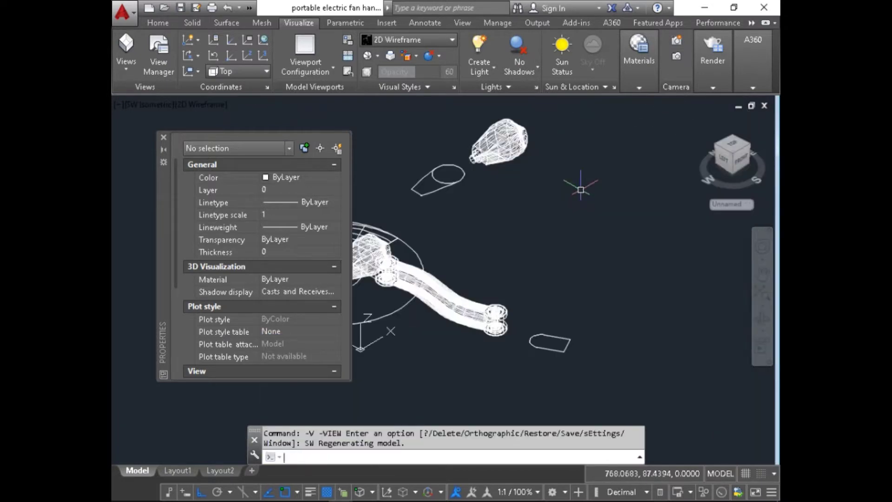
pyautogui.write('ext')
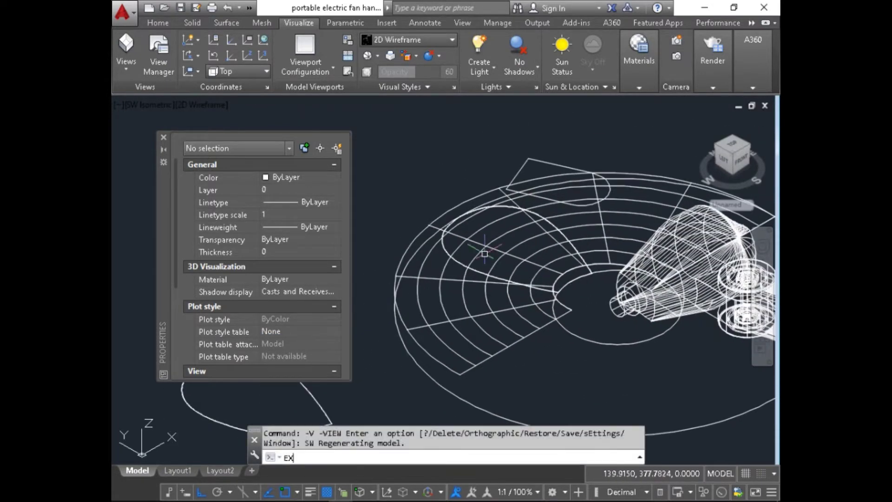
pyautogui.press('Return')
pyautogui.click(453, 253)
pyautogui.press('Return')
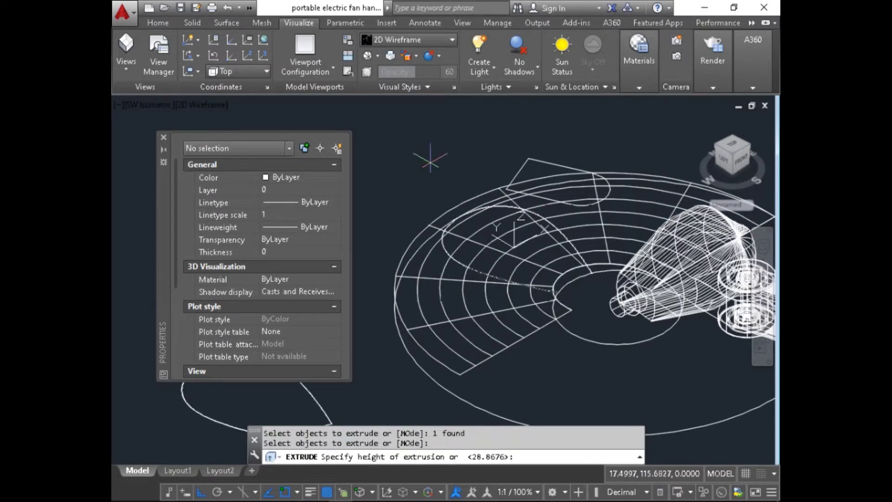
pyautogui.click(443, 167)
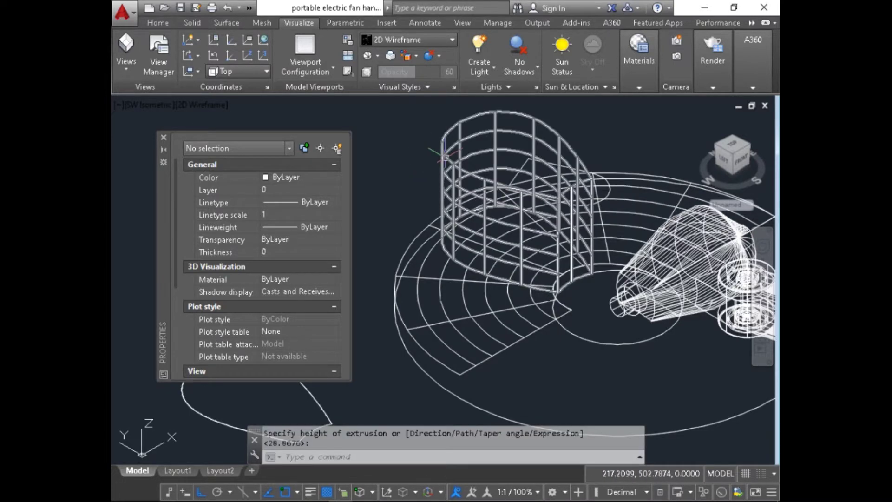
# - Inspect the extruded blade profile and swept surface in the Conceptual visual style, and return to 2D Wireframe
pyautogui.write('vs')
pyautogui.press('Return')
pyautogui.write('c')
pyautogui.press('Return')
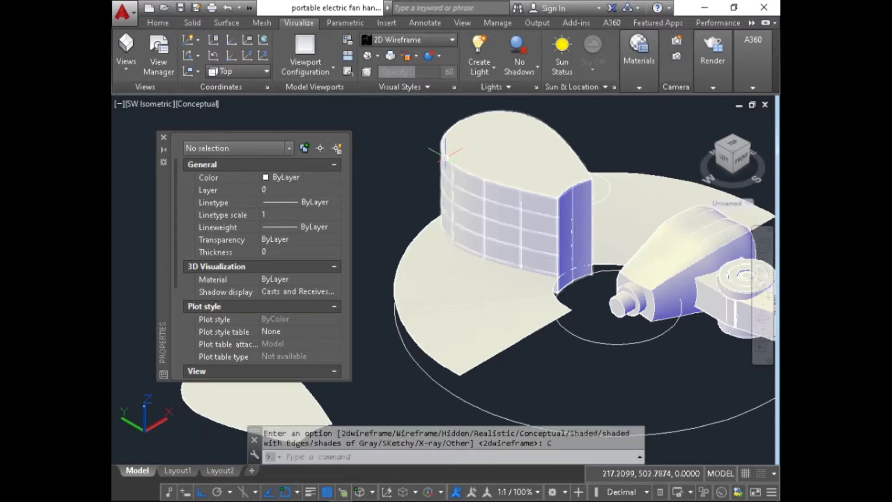
pyautogui.scroll(2, 447, 153)
pyautogui.write('vs')
pyautogui.press('Return')
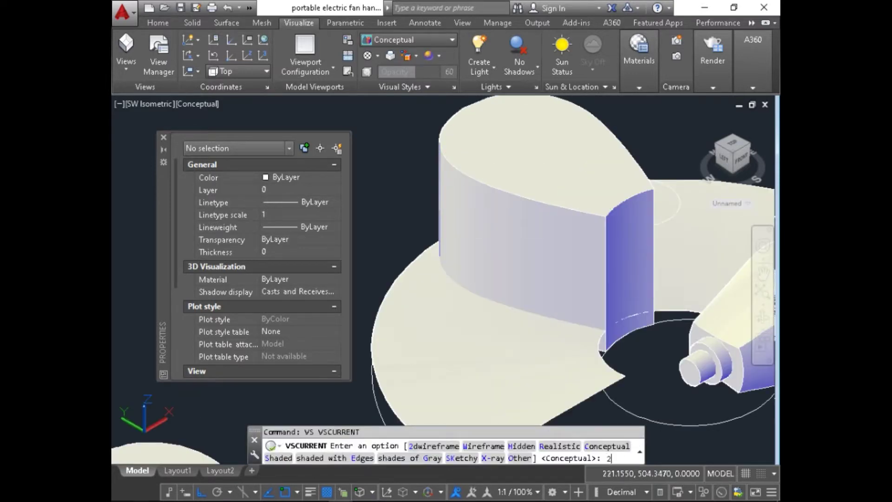
pyautogui.write('2')
pyautogui.press('Return')
# - Thicken the swept helical surface by 2
pyautogui.write('THICKEN')
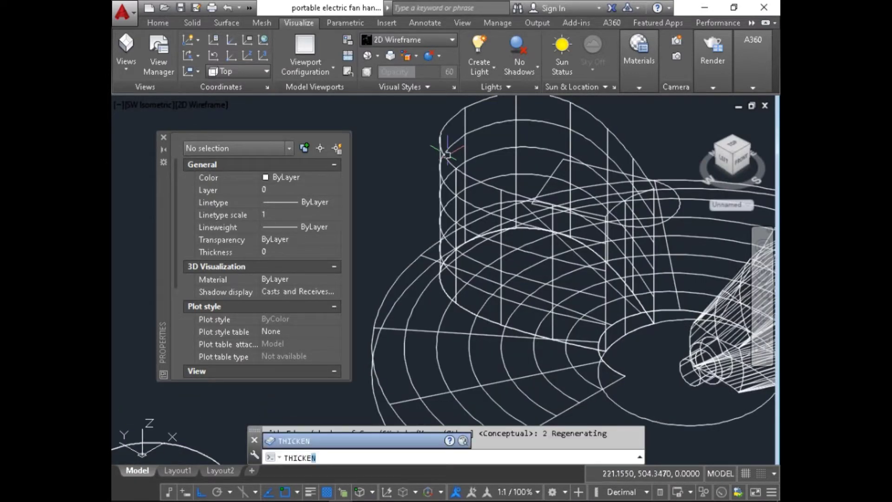
pyautogui.press('Return')
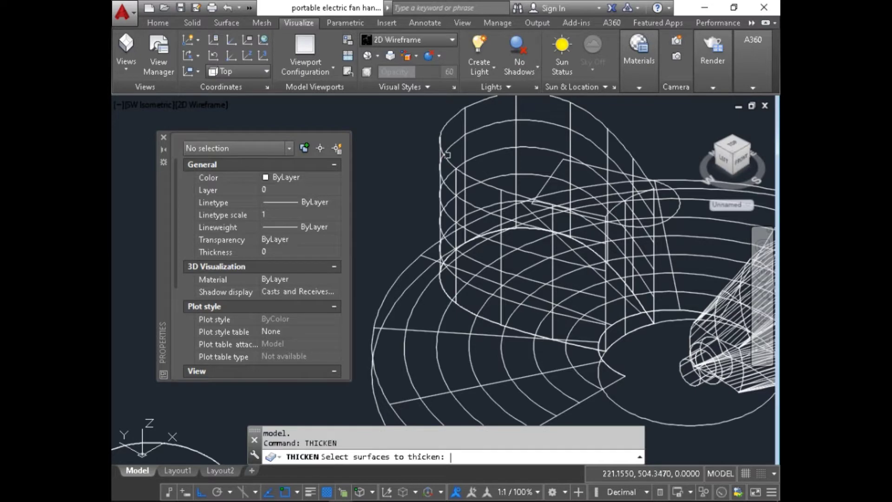
pyautogui.click(409, 308)
pyautogui.press('Return')
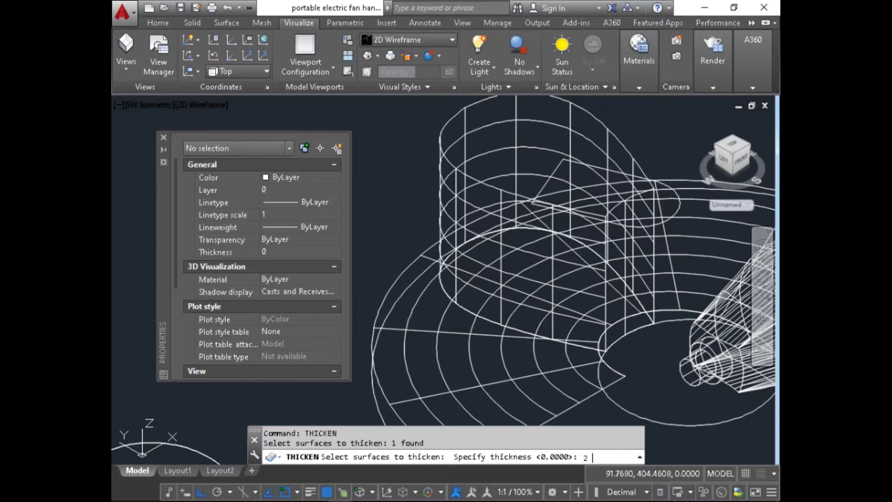
pyautogui.write('2')
pyautogui.press('Return')
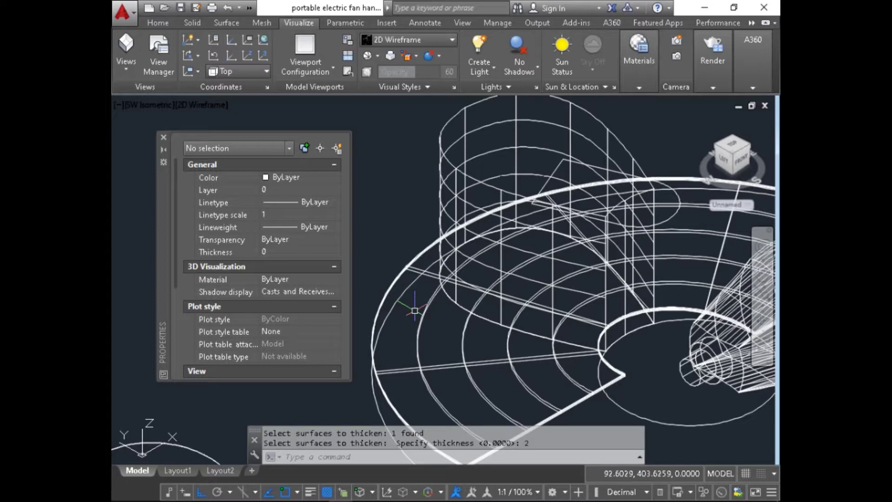
# - Intersect the extruded blade profile with the thickened helical surface to produce the twisted blade solid
pyautogui.write('IN')
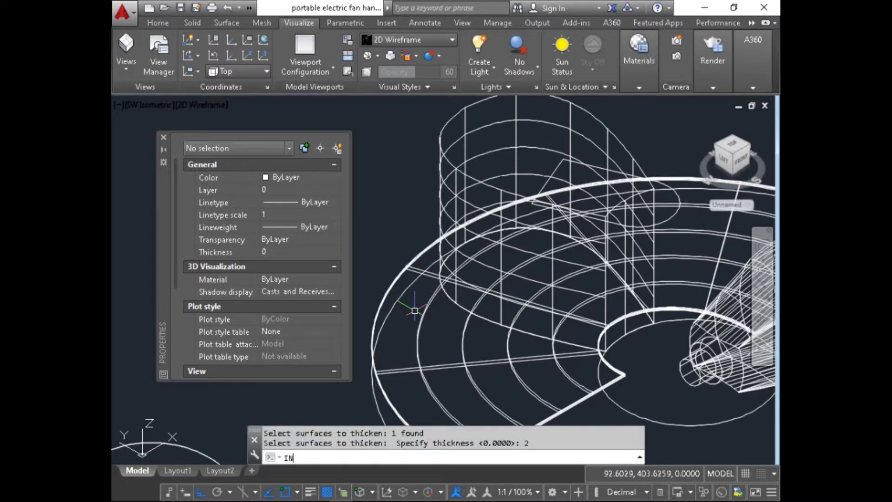
pyautogui.press('Return')
pyautogui.click(474, 185)
pyautogui.click(470, 213)
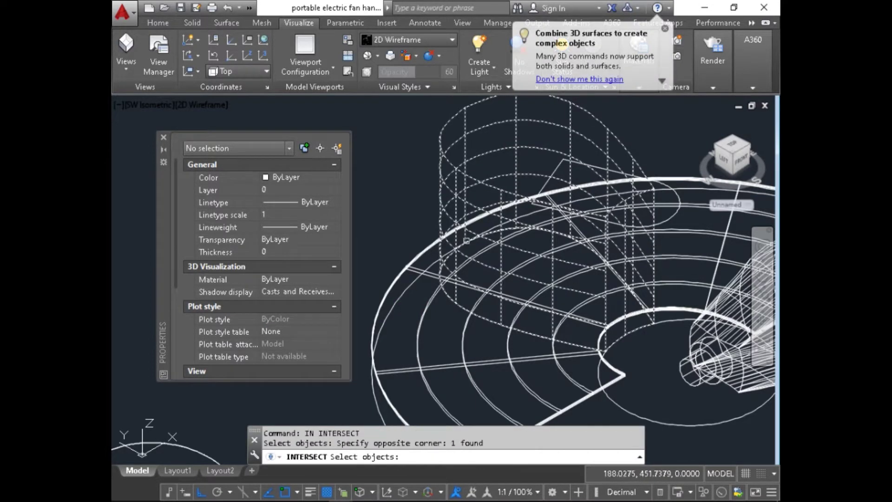
pyautogui.click(468, 337)
pyautogui.click(452, 353)
pyautogui.press('Return')
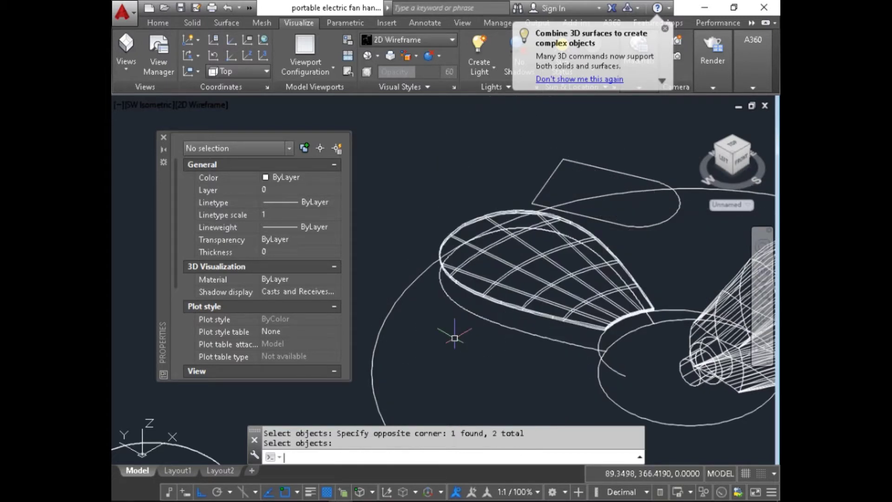
# - Inspect the twisted blade in the Conceptual visual style from several angles, and return to 2D Wireframe
pyautogui.write('B')
pyautogui.write('s')
pyautogui.press('Return')
pyautogui.write('c')
pyautogui.press('Return')
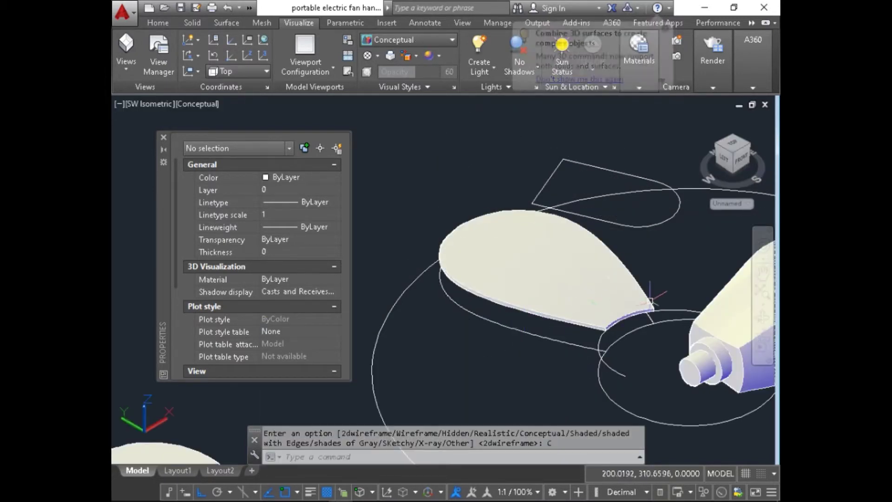
pyautogui.click(764, 320)
pyautogui.moveTo(542, 312); pyautogui.dragTo(484, 300)
pyautogui.press('Escape')
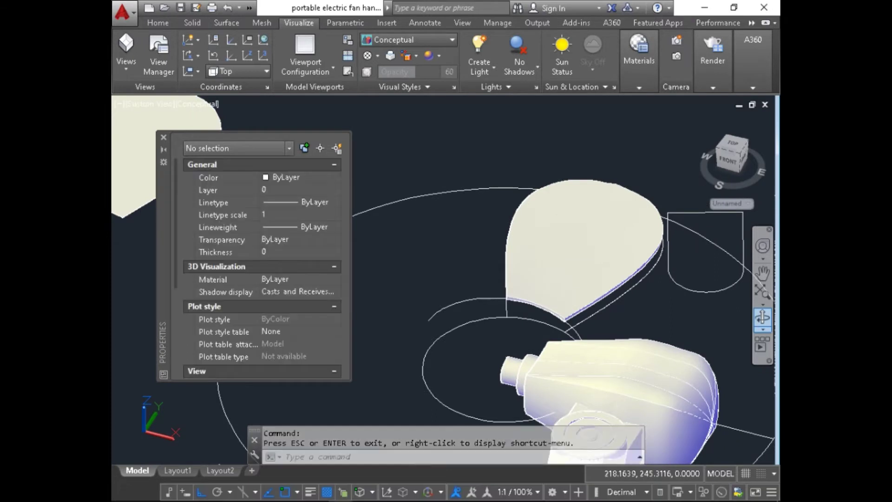
pyautogui.write('vs')
pyautogui.press('Return')
pyautogui.write('2')
pyautogui.press('Return')
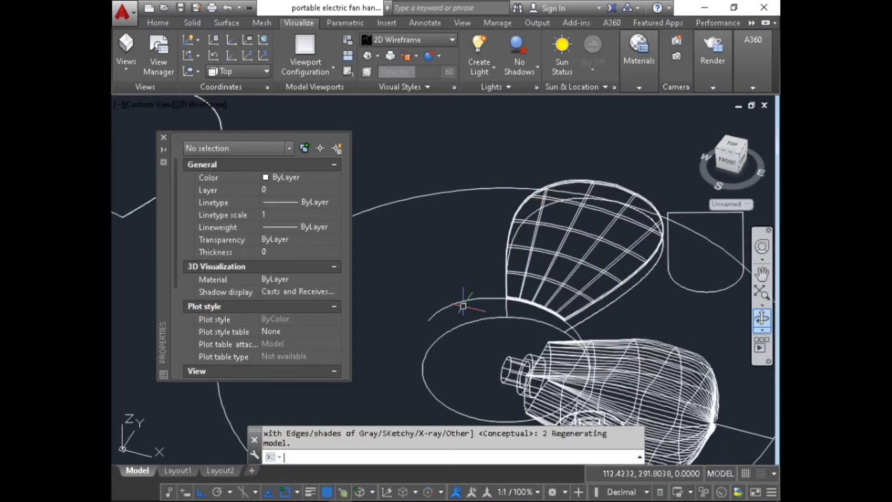
# - View the finished blade, hub circle and motor housing in the Top view
pyautogui.write('-V')
pyautogui.press('Return')
pyautogui.write('t')
pyautogui.press('Return')
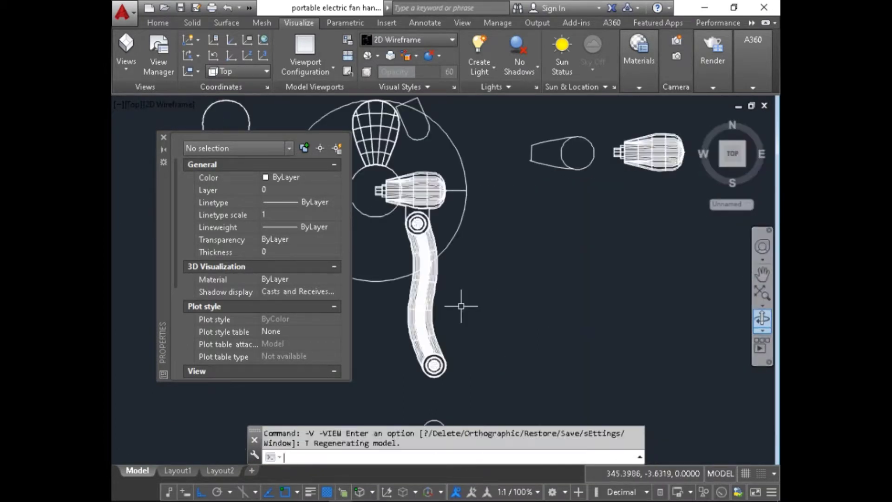
pyautogui.scroll(4, 478, 226)
pyautogui.moveTo(458, 195)
pyautogui.mouseDown(button='middle')
pyautogui.moveTo(528, 240)
pyautogui.moveTo(543, 316)
pyautogui.mouseUp(button='middle')
pyautogui.scroll(-2, 547, 314)
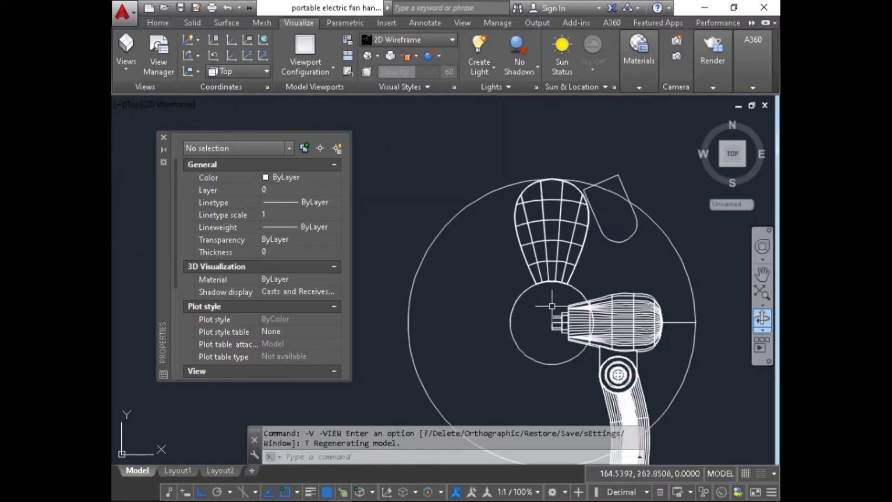
# - Examine the blade and the helix and outline left beneath it from a low 3D angle
pyautogui.click(762, 318)
pyautogui.moveTo(660, 298); pyautogui.dragTo(641, 225)
pyautogui.scroll(9, 536, 332)
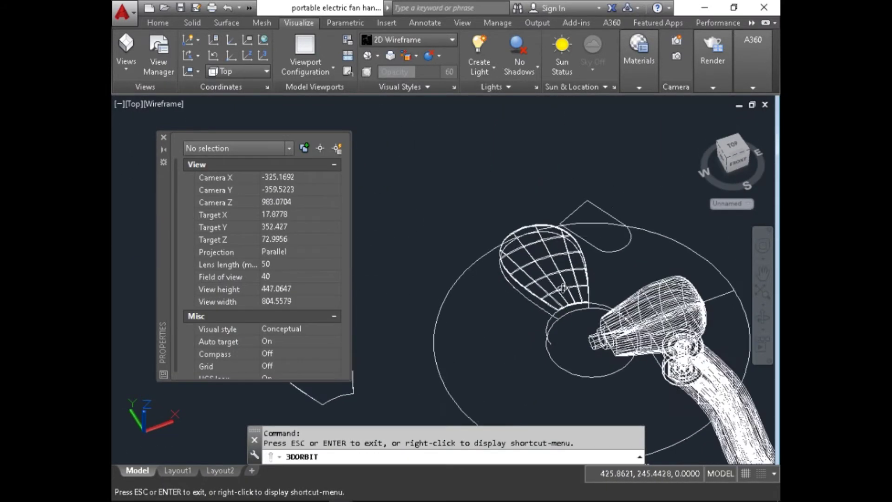
pyautogui.moveTo(534, 346); pyautogui.dragTo(526, 291, button='middle')
pyautogui.moveTo(525, 290); pyautogui.dragTo(494, 231)
pyautogui.press('Escape')
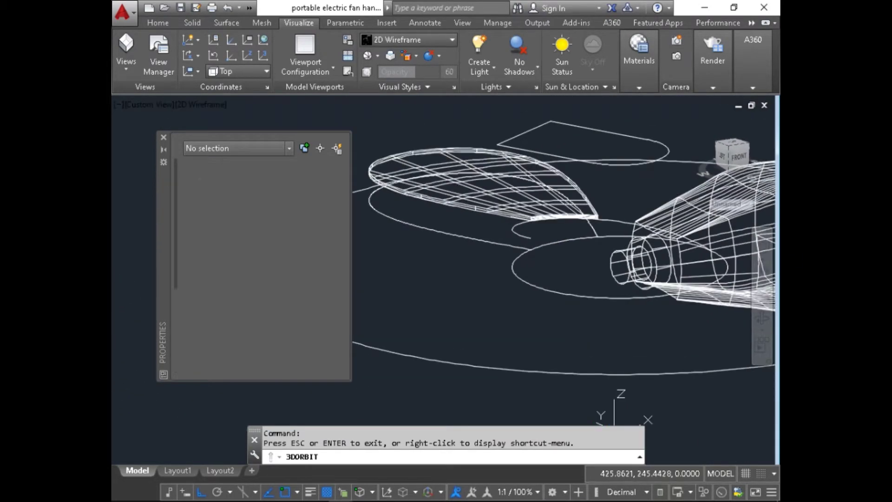
pyautogui.click(519, 231)
pyautogui.press('Escape')
pyautogui.press('Escape')
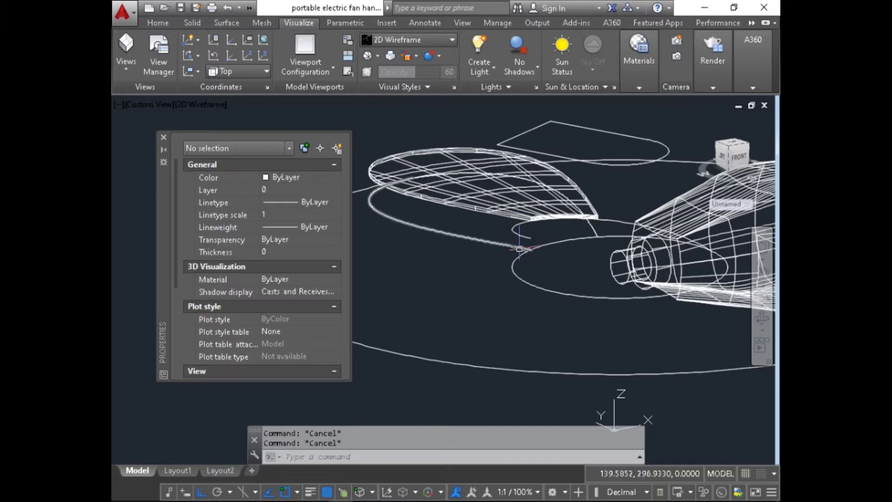
# - Extrude the hub circle upward into a solid cylinder that reaches just above the blade root
pyautogui.write('ext')
pyautogui.press('Return')
pyautogui.click(540, 240)
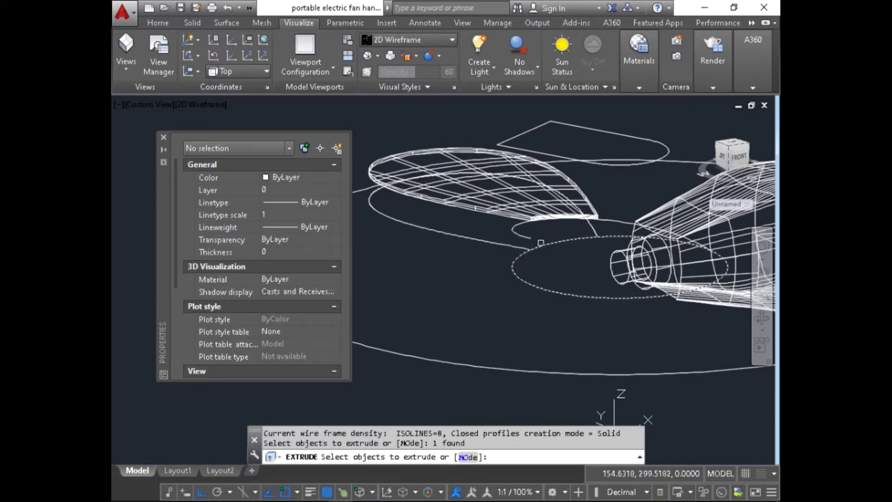
pyautogui.press('Return')
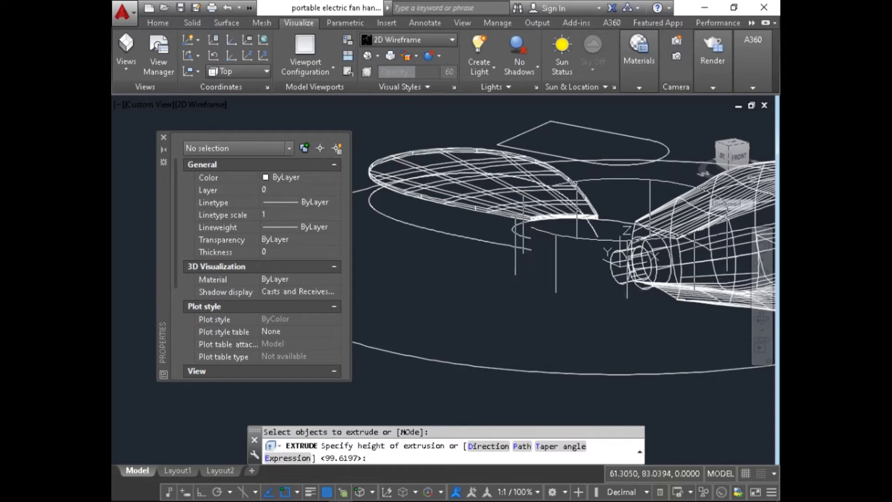
pyautogui.click(629, 207)
pyautogui.click(763, 311)
pyautogui.scroll(2, 481, 253)
pyautogui.moveTo(484, 260)
pyautogui.mouseDown()
pyautogui.moveTo(636, 260)
pyautogui.moveTo(690, 245)
pyautogui.moveTo(569, 284)
pyautogui.moveTo(510, 253)
pyautogui.moveTo(582, 265)
pyautogui.moveTo(479, 271)
pyautogui.mouseUp()
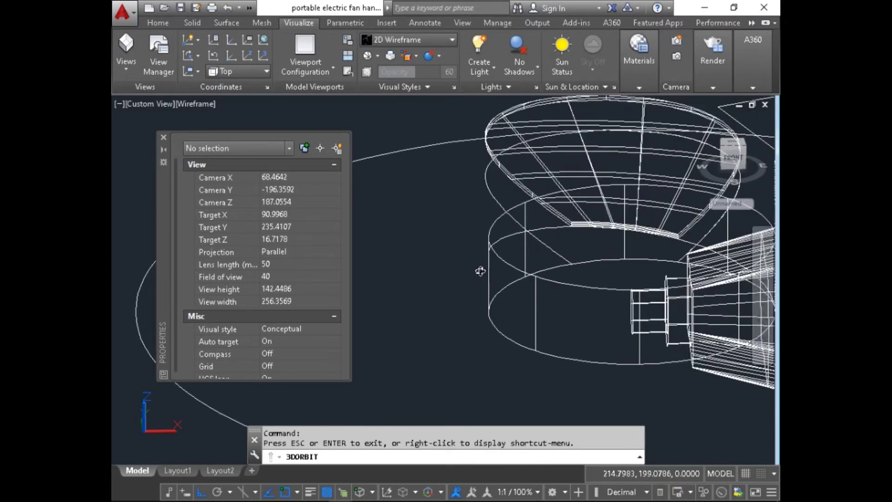
pyautogui.press('Escape')
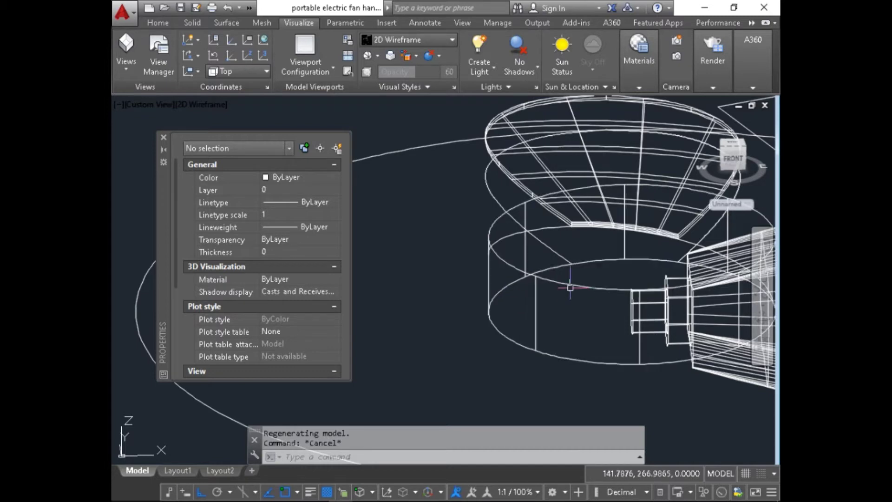
# - Fillet the upper edge of the hub cylinder with a radius of 20
pyautogui.write('l')
pyautogui.press('Return')
pyautogui.press('Escape')
pyautogui.write('F')
pyautogui.press('Return')
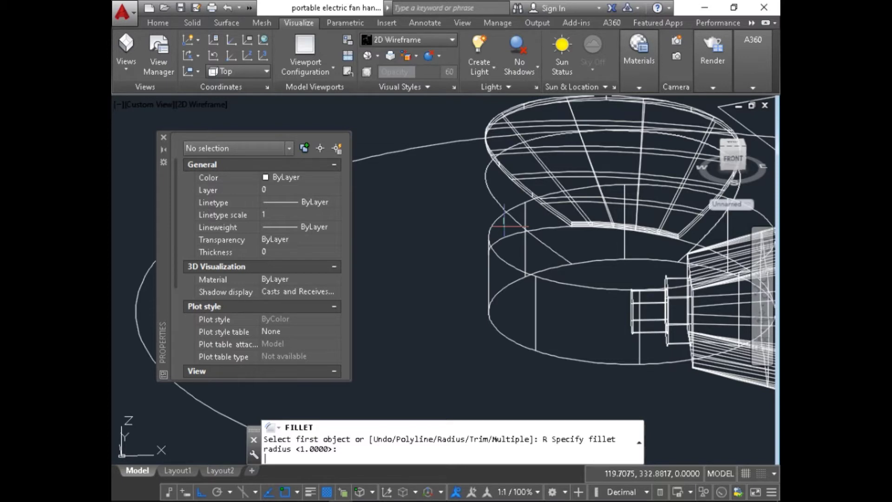
pyautogui.press('Return')
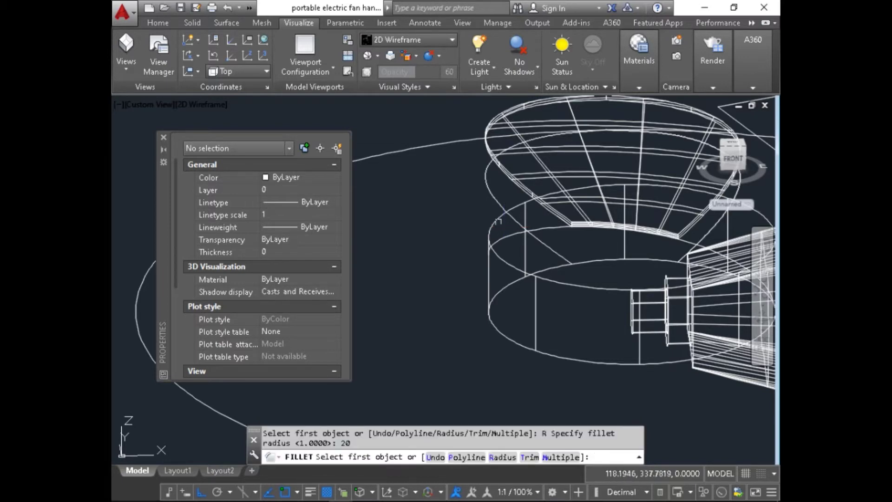
pyautogui.click(497, 218)
pyautogui.press('Return')
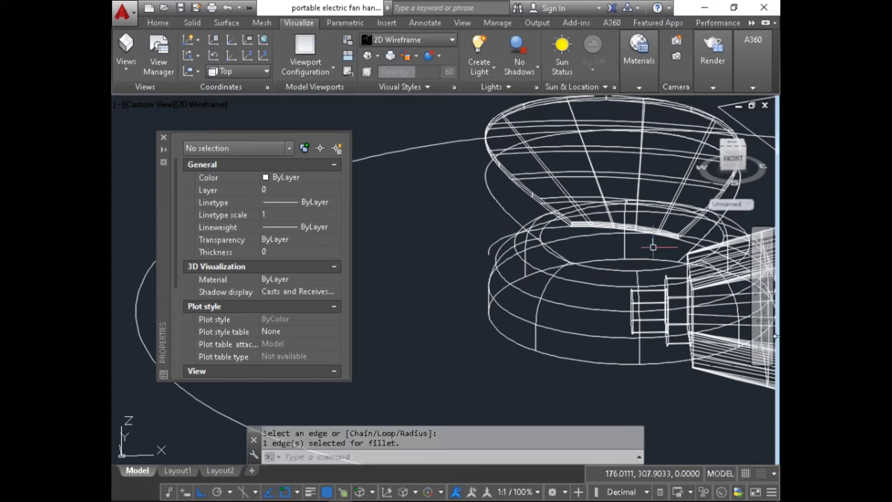
# - Move the blade a few units down along the Z axis so its root sits against the hub's side
pyautogui.click(759, 324)
pyautogui.moveTo(552, 314); pyautogui.dragTo(571, 274)
pyautogui.press('Escape')
pyautogui.write('m')
pyautogui.press('Return')
pyautogui.click(483, 194)
pyautogui.press('Return')
pyautogui.click(512, 115)
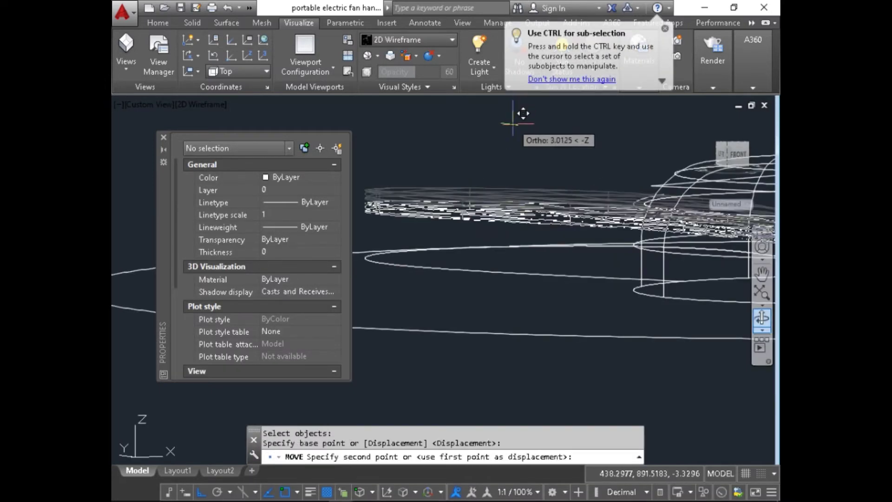
pyautogui.click(507, 126)
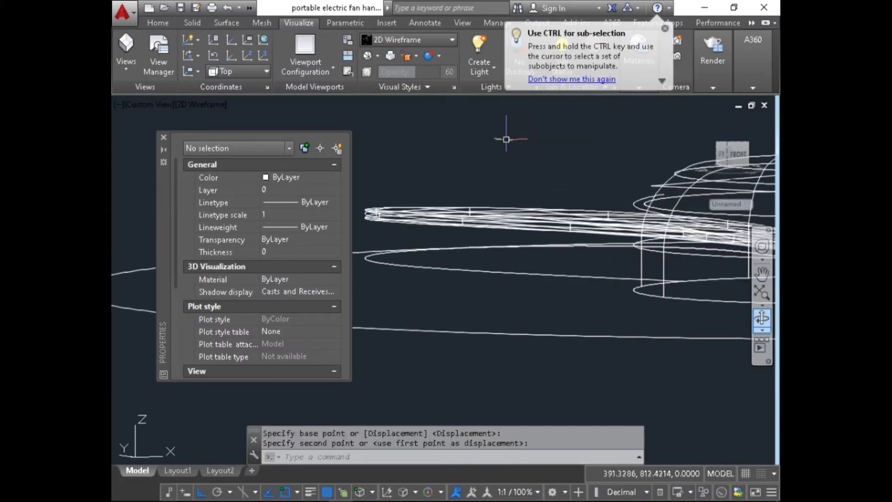
# - Erase the leftover construction curves around the blade's underside and edge
pyautogui.click(504, 232)
pyautogui.press('Delete')
pyautogui.click(762, 319)
pyautogui.moveTo(705, 260); pyautogui.dragTo(667, 263)
pyautogui.press('Escape')
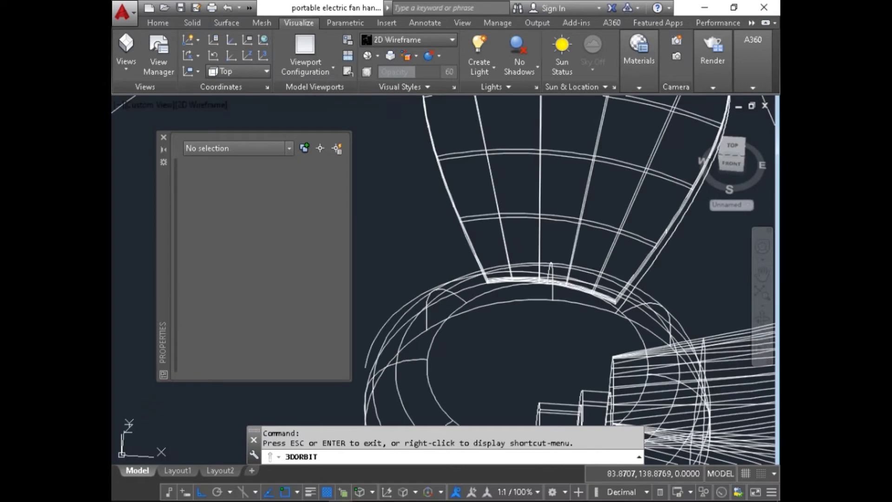
pyautogui.click(667, 253)
pyautogui.press('Delete')
pyautogui.scroll(-5, 660, 254)
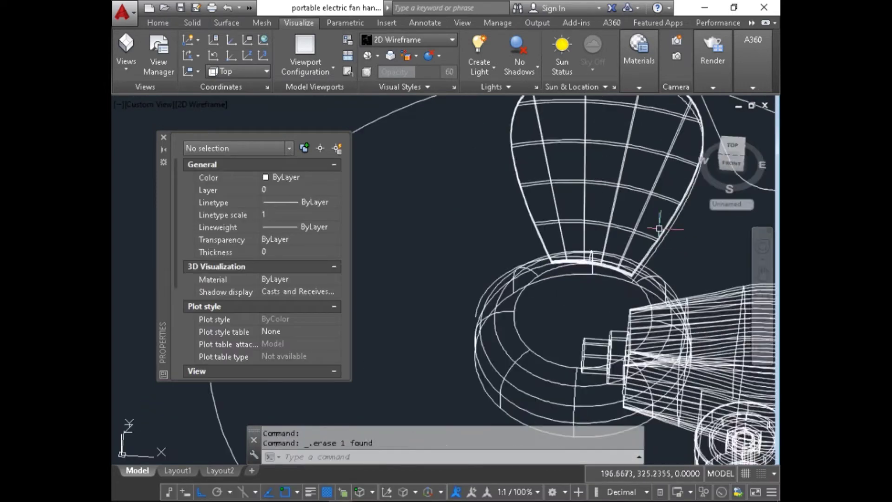
pyautogui.scroll(-2, 620, 242)
pyautogui.moveTo(621, 242); pyautogui.dragTo(557, 238, button='middle')
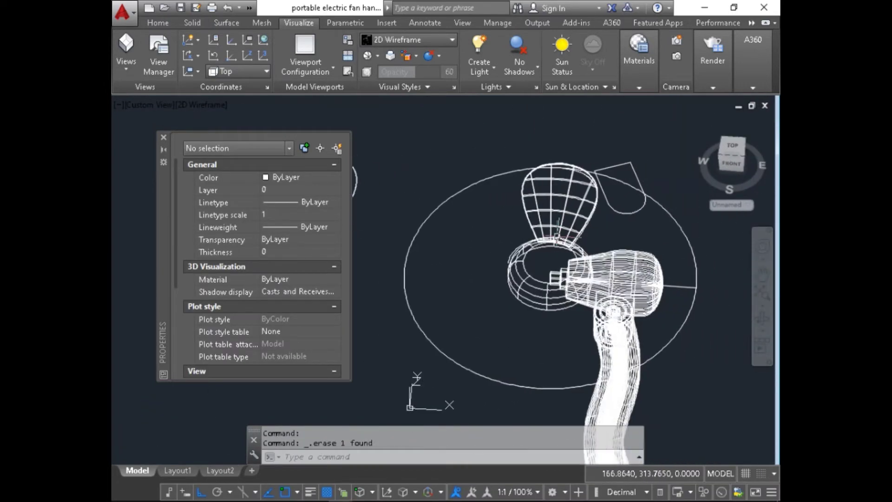
# - Erase the leftover helix curve around the upper rim of the hub
pyautogui.click(759, 321)
pyautogui.moveTo(548, 270)
pyautogui.mouseDown()
pyautogui.moveTo(533, 302)
pyautogui.moveTo(506, 260)
pyautogui.moveTo(548, 274)
pyautogui.mouseUp()
pyautogui.press('Escape')
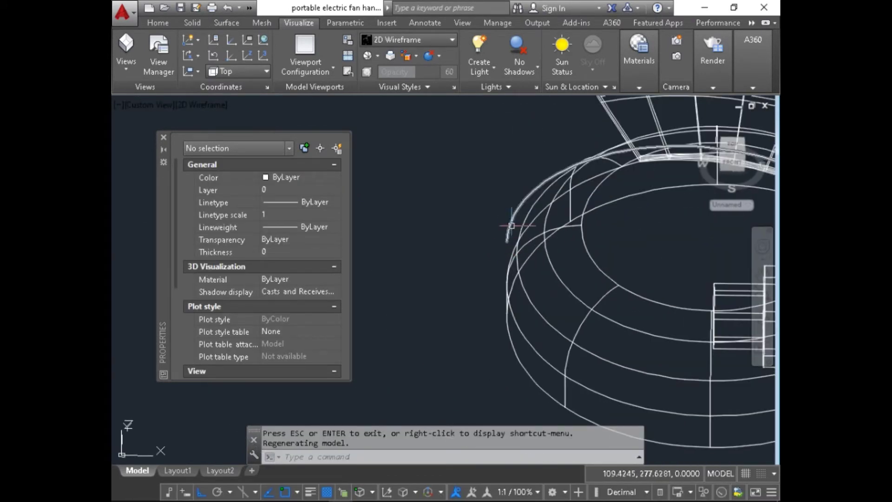
pyautogui.click(511, 226)
pyautogui.press('Delete')
pyautogui.scroll(-5, 500, 219)
pyautogui.moveTo(501, 219); pyautogui.dragTo(509, 254, button='middle')
# - Erase the large outer circle, the horizontal construction line through the motor and the small profile beside the blade
pyautogui.click(643, 235)
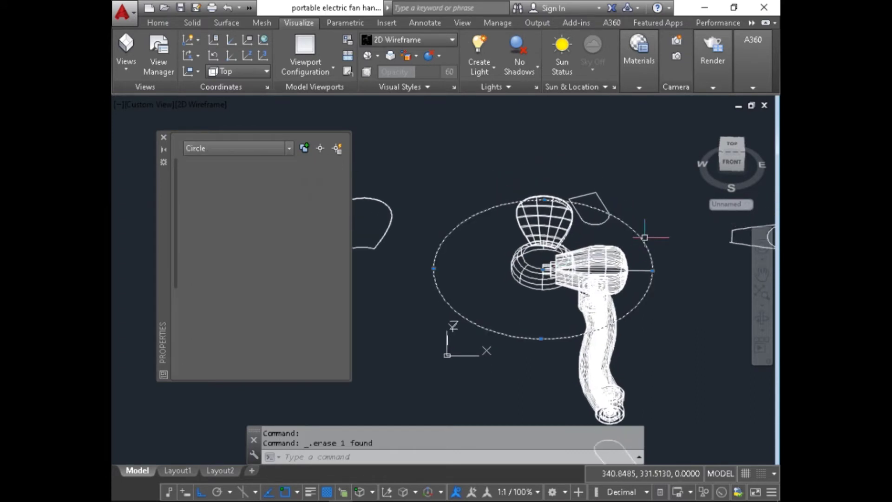
pyautogui.click(640, 269)
pyautogui.click(621, 200)
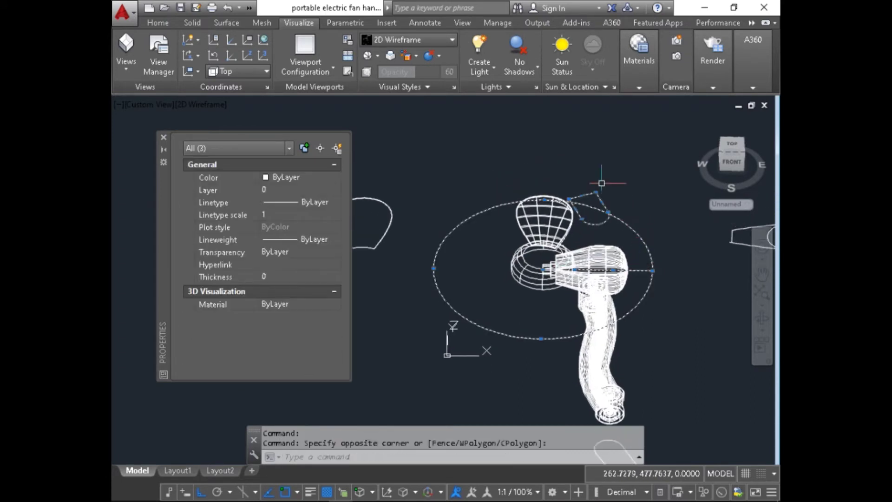
pyautogui.scroll(-2, 601, 195)
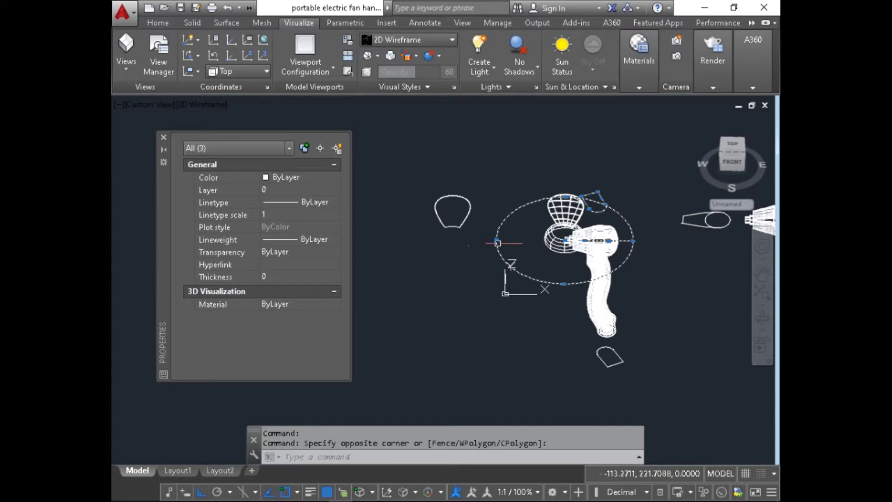
pyautogui.scroll(2, 622, 201)
pyautogui.press('Delete')
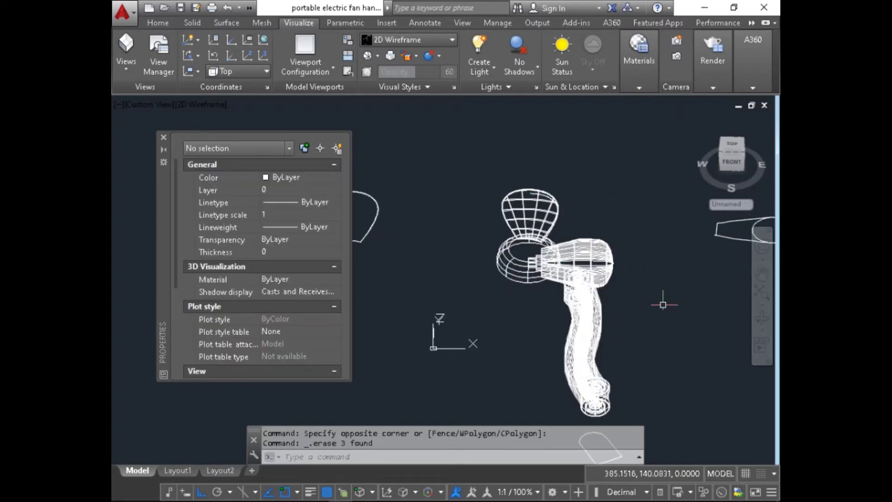
# - Set the view of the fan assembly to Top
pyautogui.click(762, 318)
pyautogui.moveTo(557, 209); pyautogui.dragTo(578, 251)
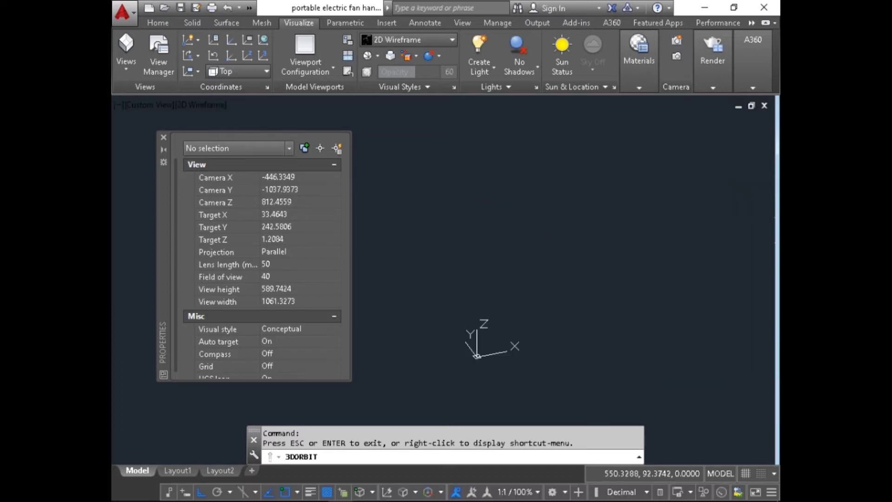
pyautogui.press('Escape')
pyautogui.write('-v')
pyautogui.press('Return')
pyautogui.write('T')
pyautogui.press('Return')
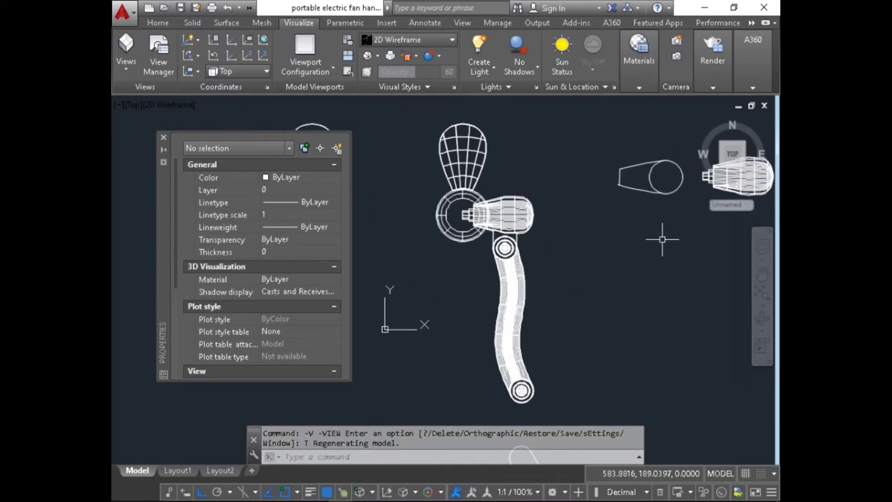
# - Create a polar array of 5 blades around the hub centre over 360 degrees, rotating the copies
pyautogui.write('-ARRAY Select objects:')
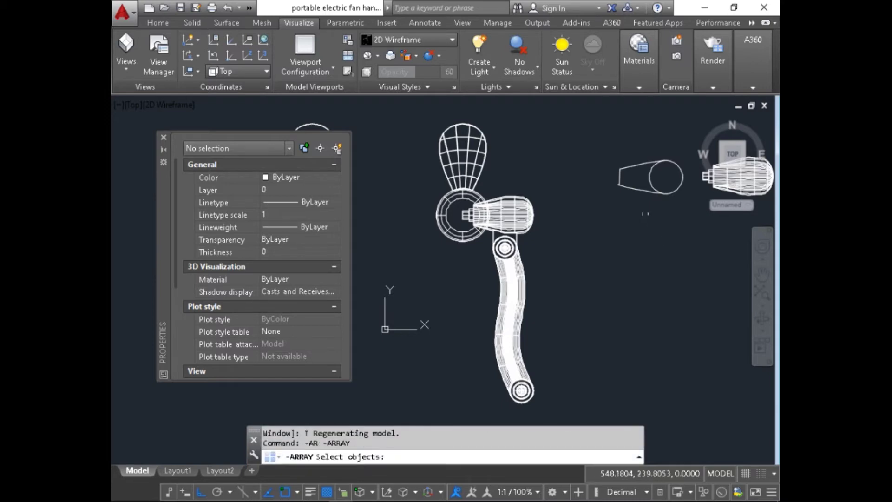
pyautogui.scroll(8, 457, 152)
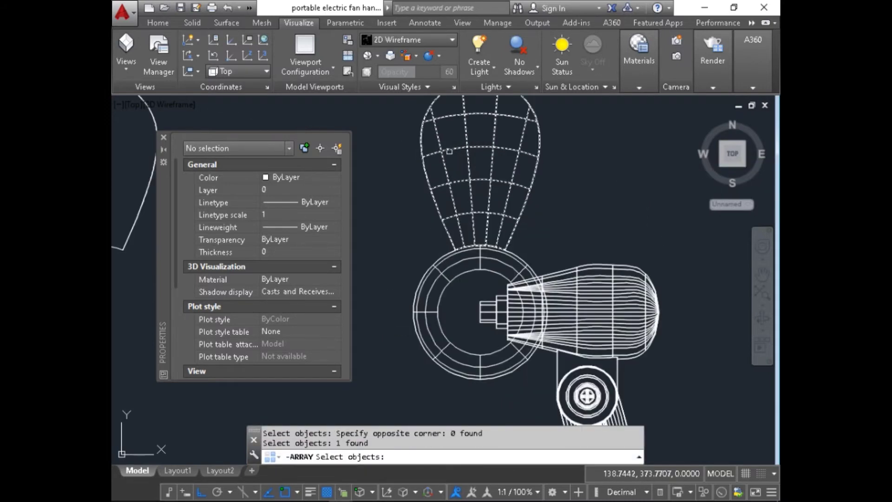
pyautogui.press('Return')
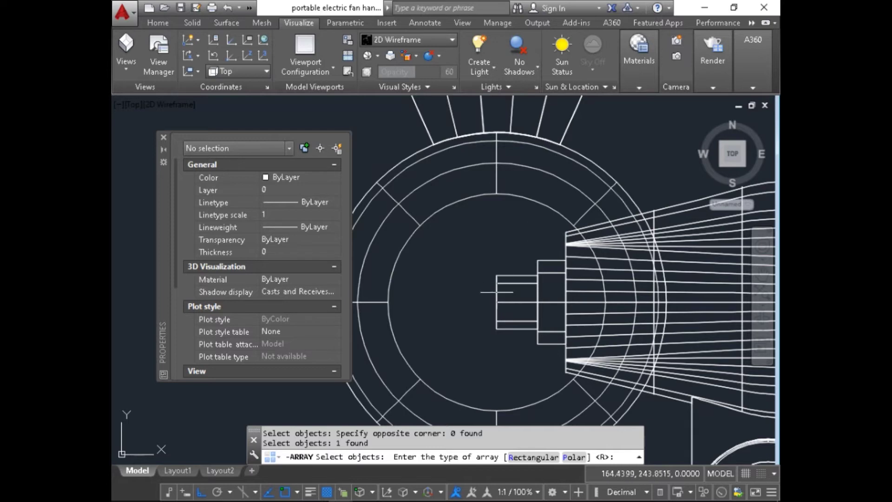
pyautogui.press('F3')
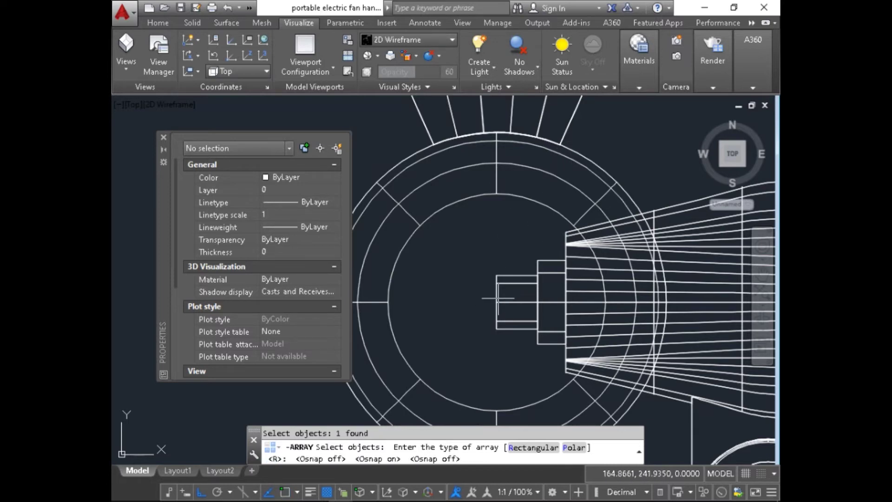
pyautogui.press('Return')
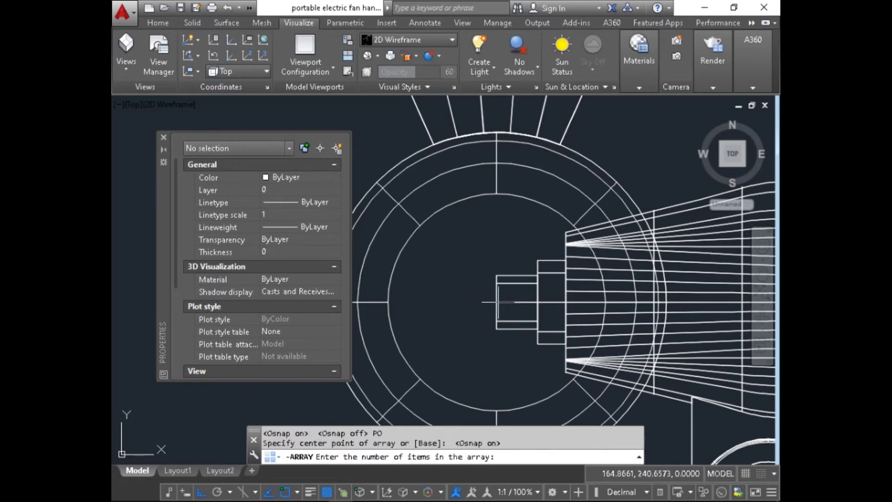
pyautogui.scroll(-3, 561, 242)
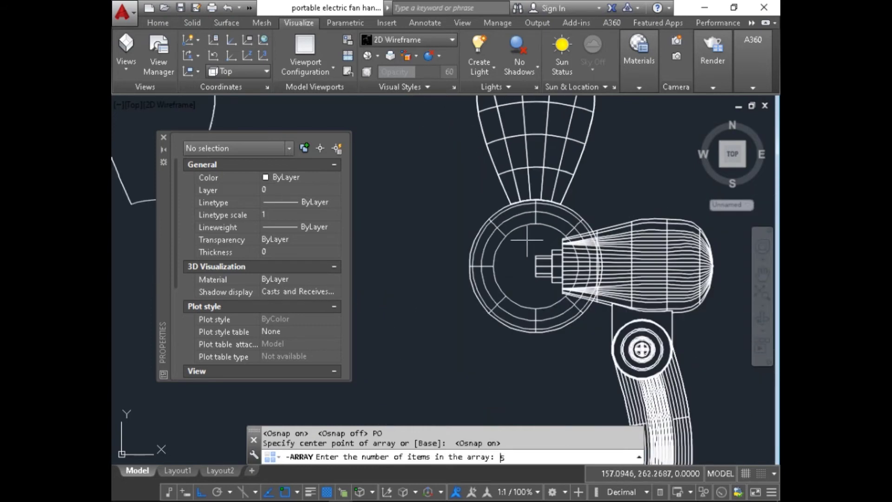
pyautogui.press('Return')
pyautogui.press('Return')
pyautogui.press('Return')
pyautogui.scroll(-4, 528, 240)
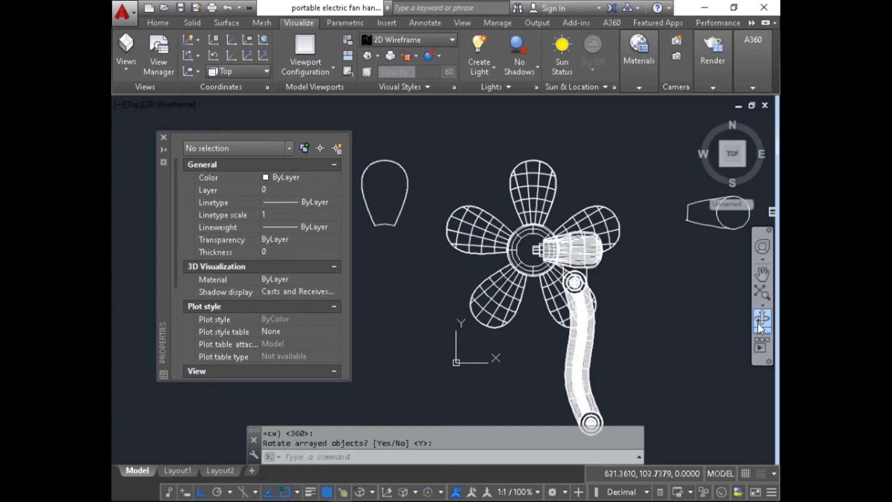
# - Erase the leftover spline lying along the tip of the original blade
pyautogui.click(760, 319)
pyautogui.moveTo(525, 288); pyautogui.dragTo(483, 176)
pyautogui.scroll(3, 511, 186)
pyautogui.press('Escape')
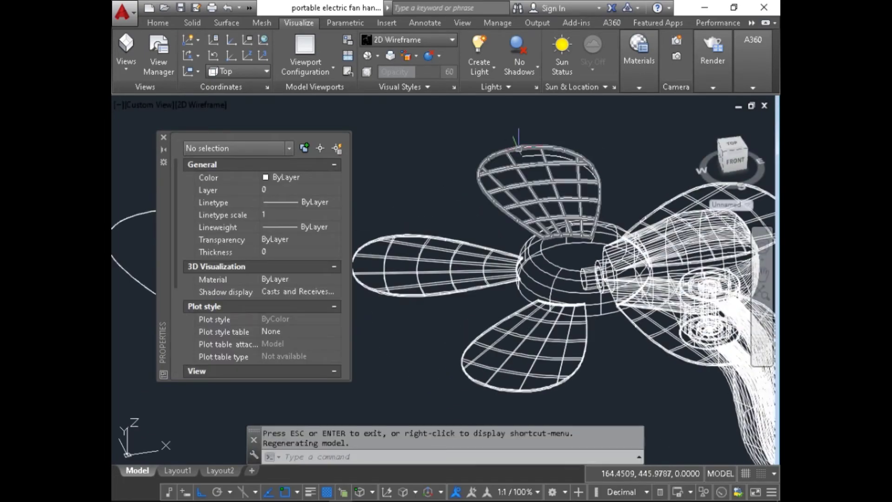
pyautogui.click(524, 155)
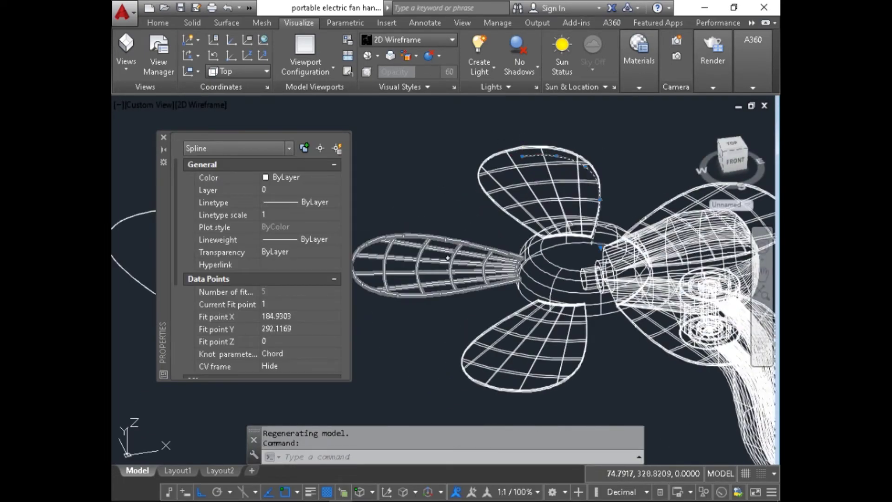
pyautogui.press('Delete')
# - Group the five blades and the hub into one unnamed group
pyautogui.write('g')
pyautogui.press('Return')
pyautogui.scroll(-3, 478, 239)
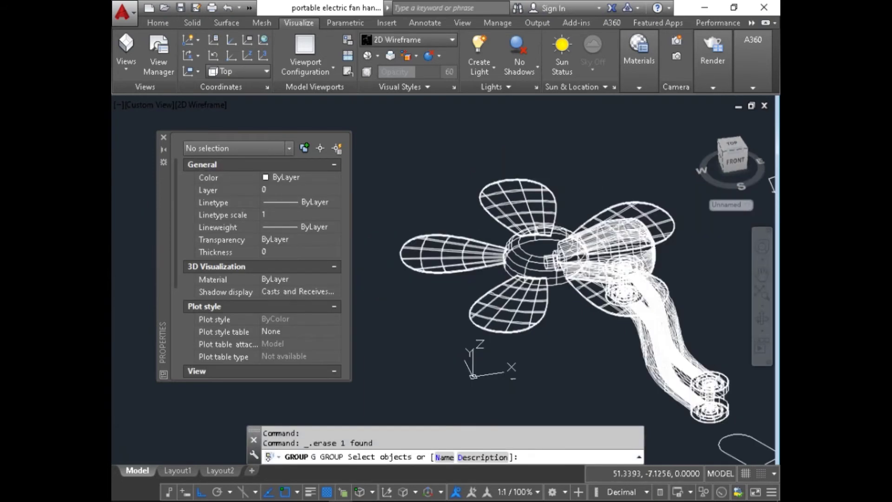
pyautogui.click(514, 375)
pyautogui.click(488, 215)
pyautogui.scroll(2, 609, 230)
pyautogui.click(613, 193)
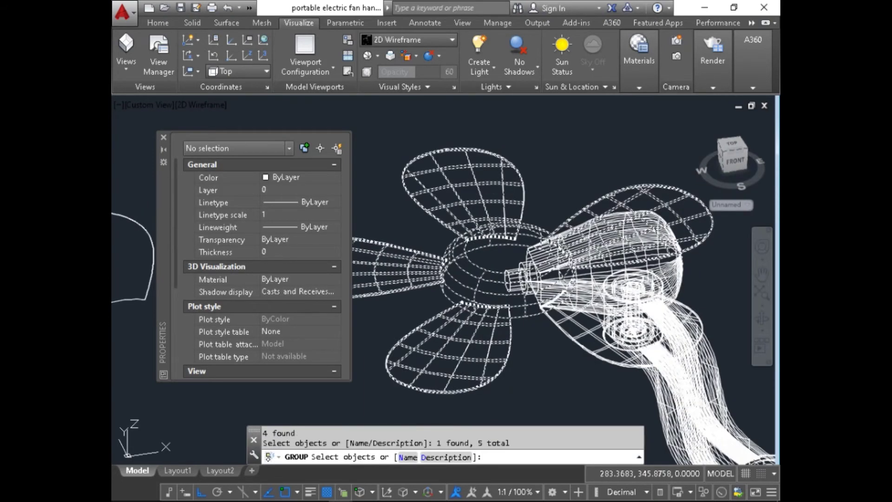
pyautogui.click(539, 325)
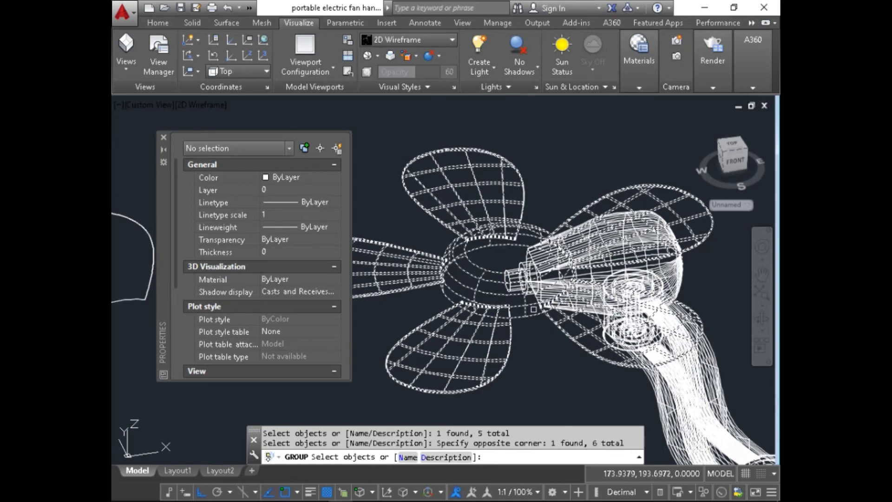
pyautogui.press('Return')
# - Rotate the blade group in 3D a quarter turn about the Y axis at the motor shaft's end, so the fan stands upright
pyautogui.write('3drotate')
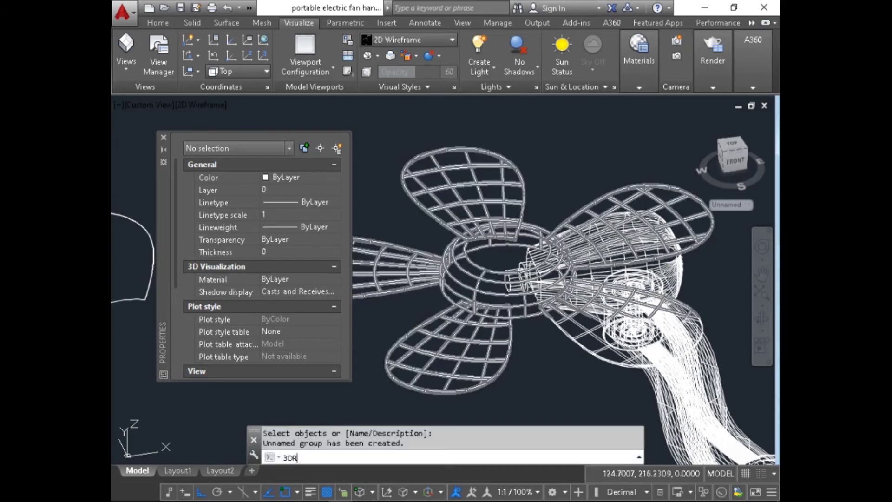
pyautogui.press('Return')
pyautogui.click(465, 297)
pyautogui.scroll(2, 465, 295)
pyautogui.scroll(2, 465, 288)
pyautogui.press('Return')
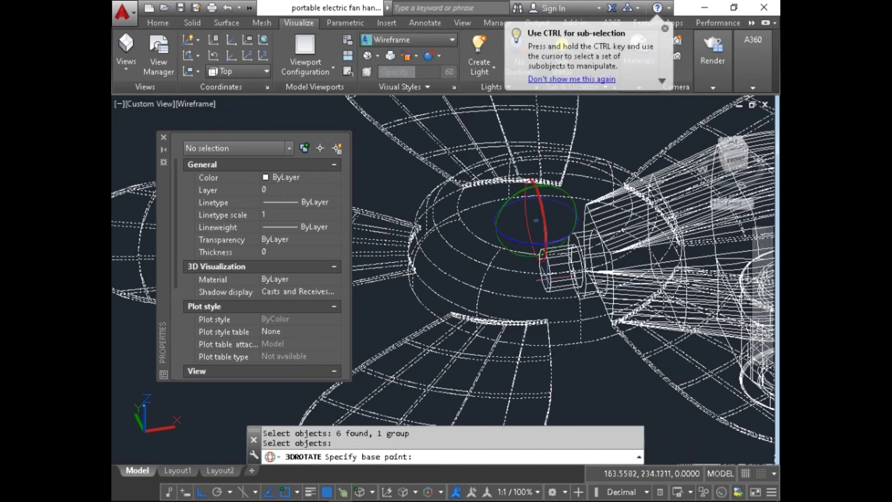
pyautogui.scroll(3, 532, 242)
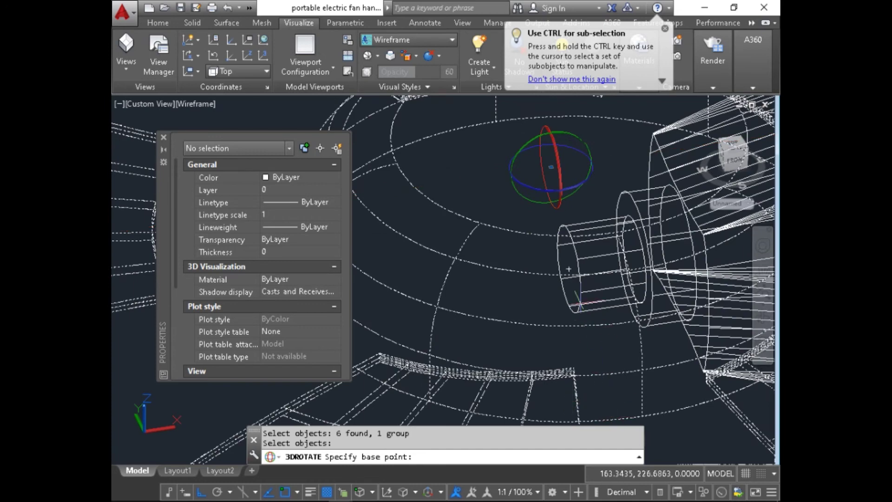
pyautogui.click(592, 235)
pyautogui.scroll(-5, 539, 255)
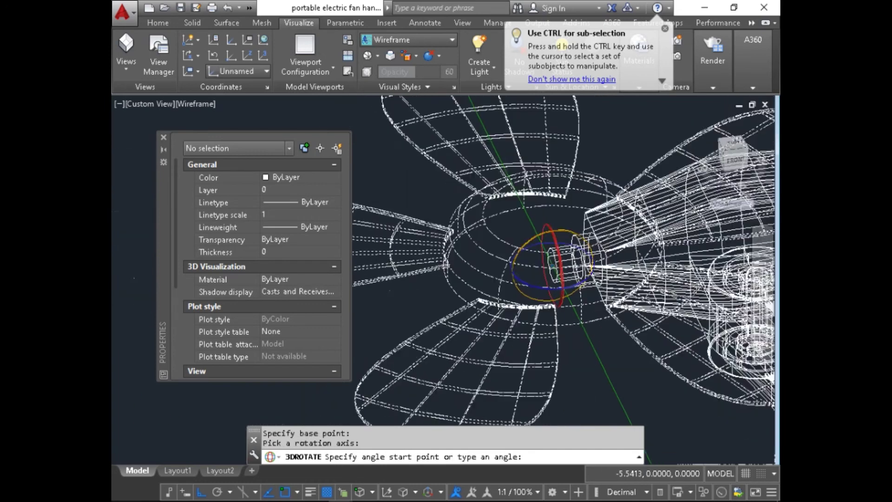
pyautogui.click(688, 242)
pyautogui.click(615, 215)
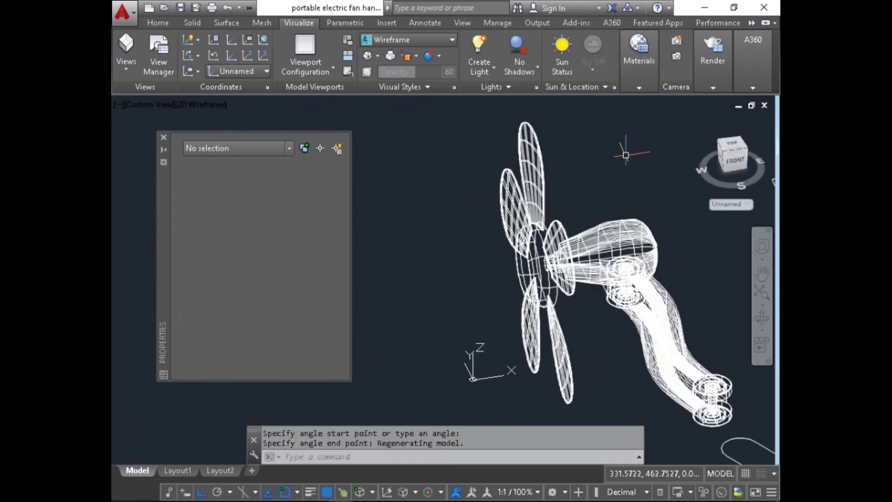
# - Inspect the upright fan, motor housing and arm in the Conceptual visual style from several angles
pyautogui.click(762, 319)
pyautogui.moveTo(488, 293)
pyautogui.mouseDown()
pyautogui.moveTo(537, 285)
pyautogui.moveTo(442, 253)
pyautogui.moveTo(455, 311)
pyautogui.moveTo(442, 376)
pyautogui.moveTo(448, 322)
pyautogui.moveTo(473, 301)
pyautogui.moveTo(460, 271)
pyautogui.moveTo(497, 303)
pyautogui.mouseUp()
pyautogui.press('Escape')
pyautogui.write('VS')
pyautogui.press('Return')
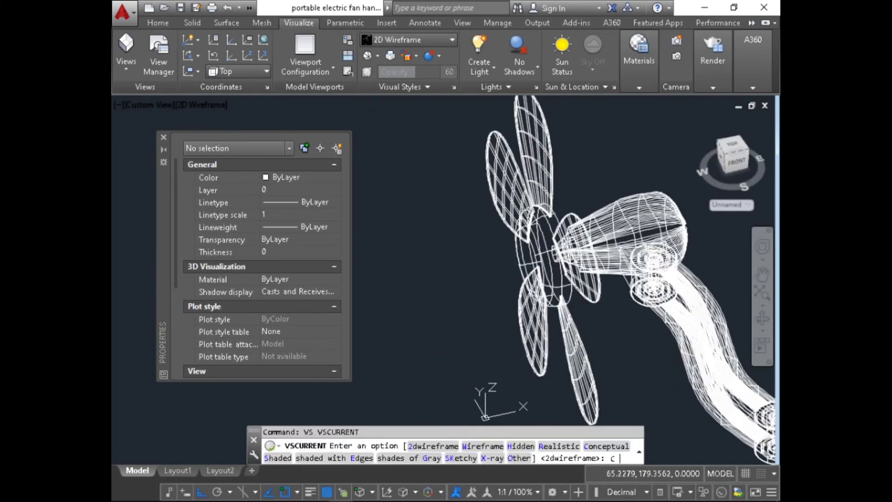
pyautogui.write('C')
pyautogui.press('Return')
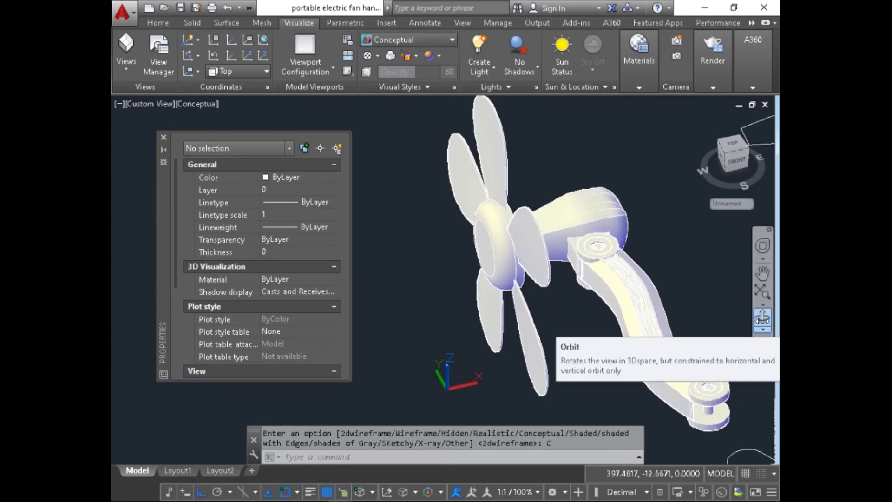
pyautogui.click(762, 317)
pyautogui.scroll(5, 660, 323)
pyautogui.moveTo(574, 288); pyautogui.dragTo(605, 335)
pyautogui.press('Escape')
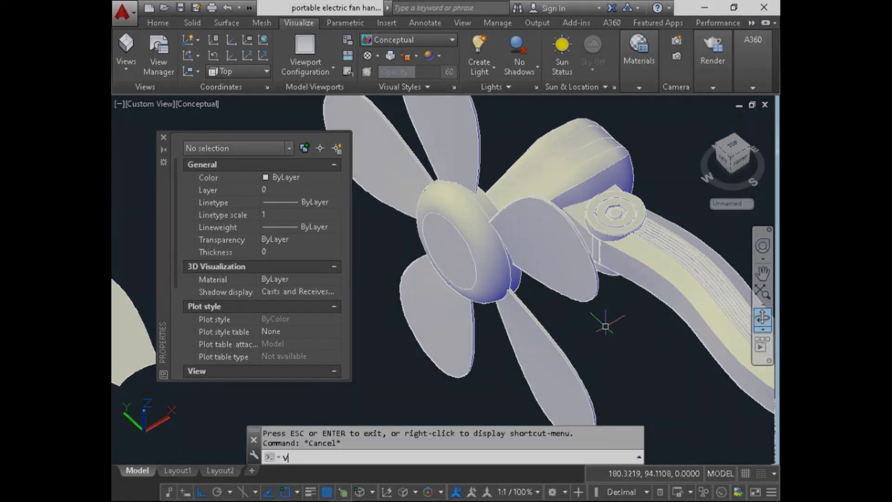